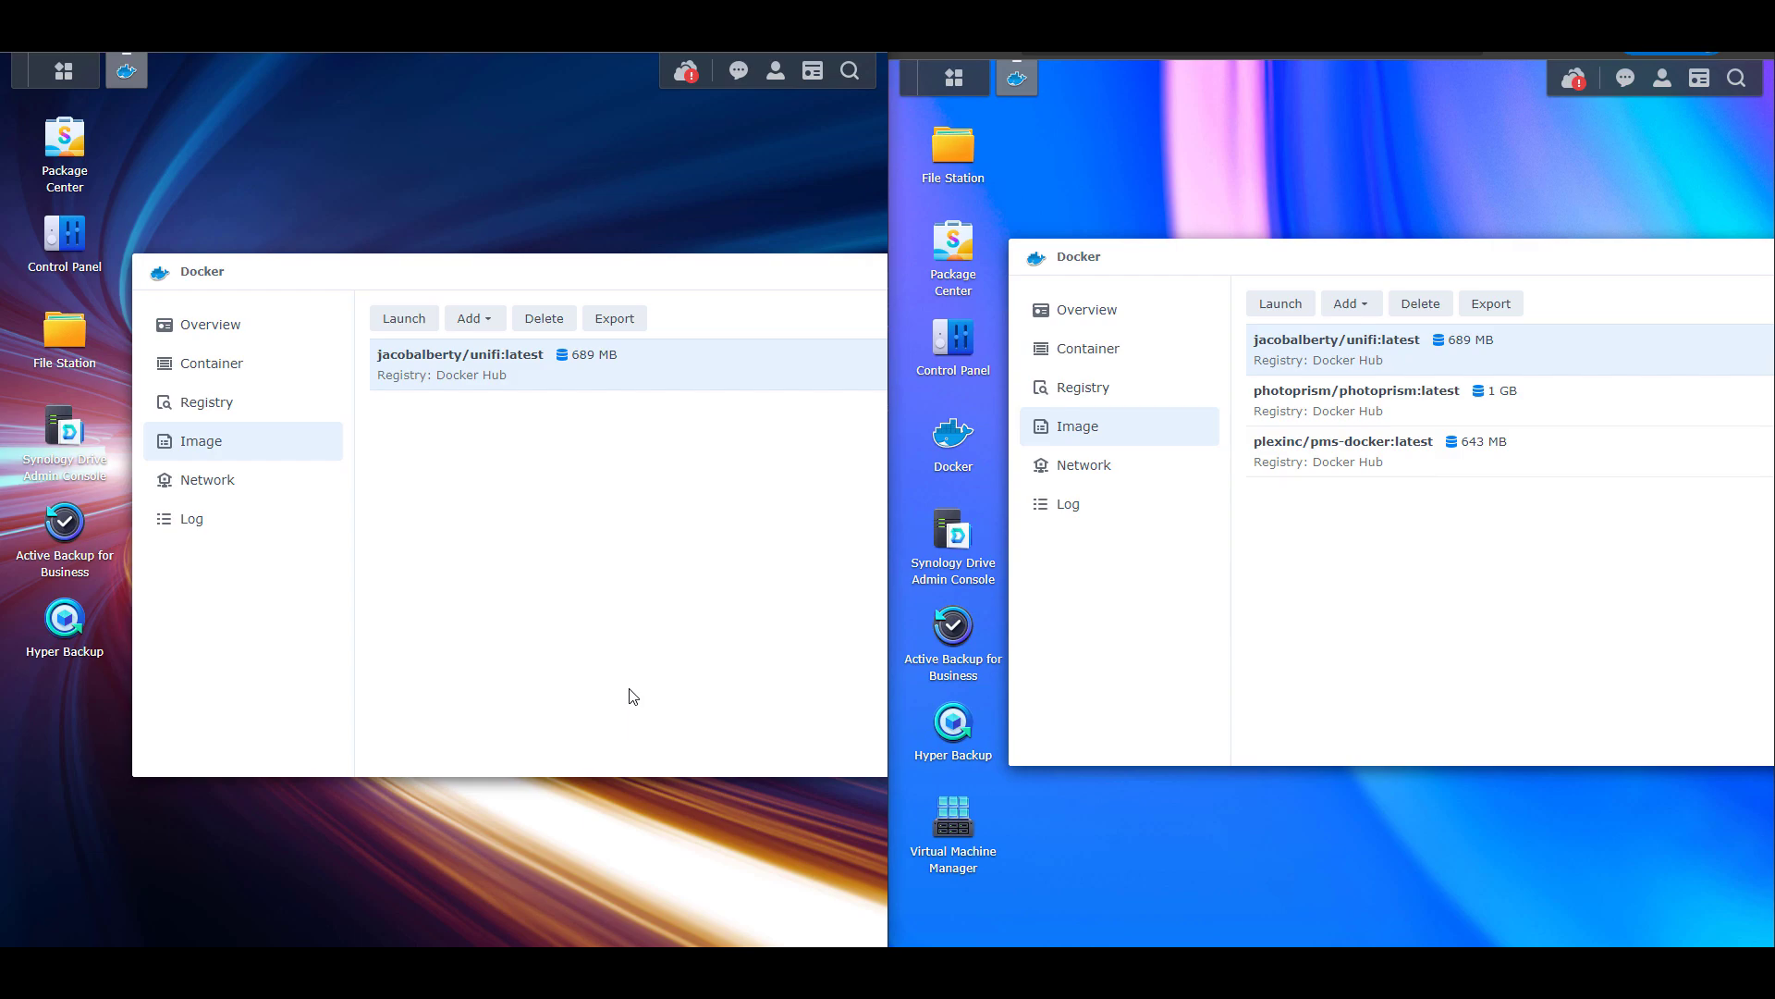
# - Start creating a container from the jacobalberty/unifi:latest image on both NAS desktops, and reposition the two wizards for side-by-side viewing
pyautogui.doubleClick(523, 381)
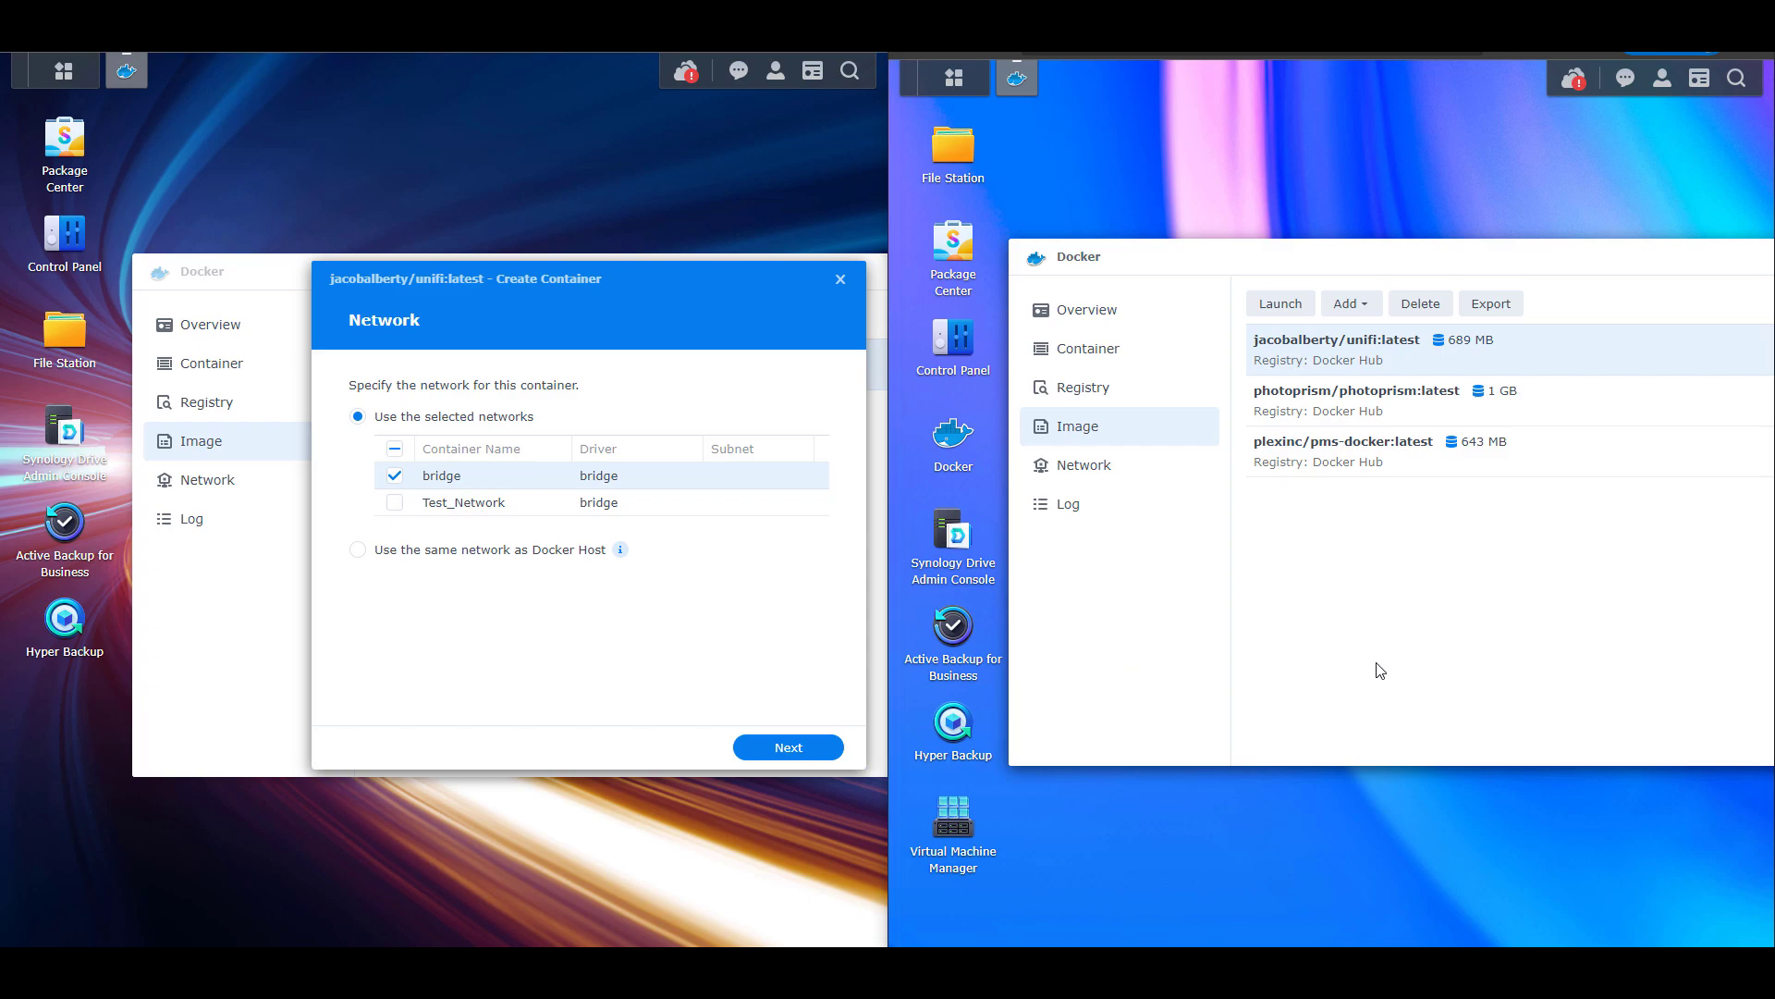
pyautogui.doubleClick(1359, 357)
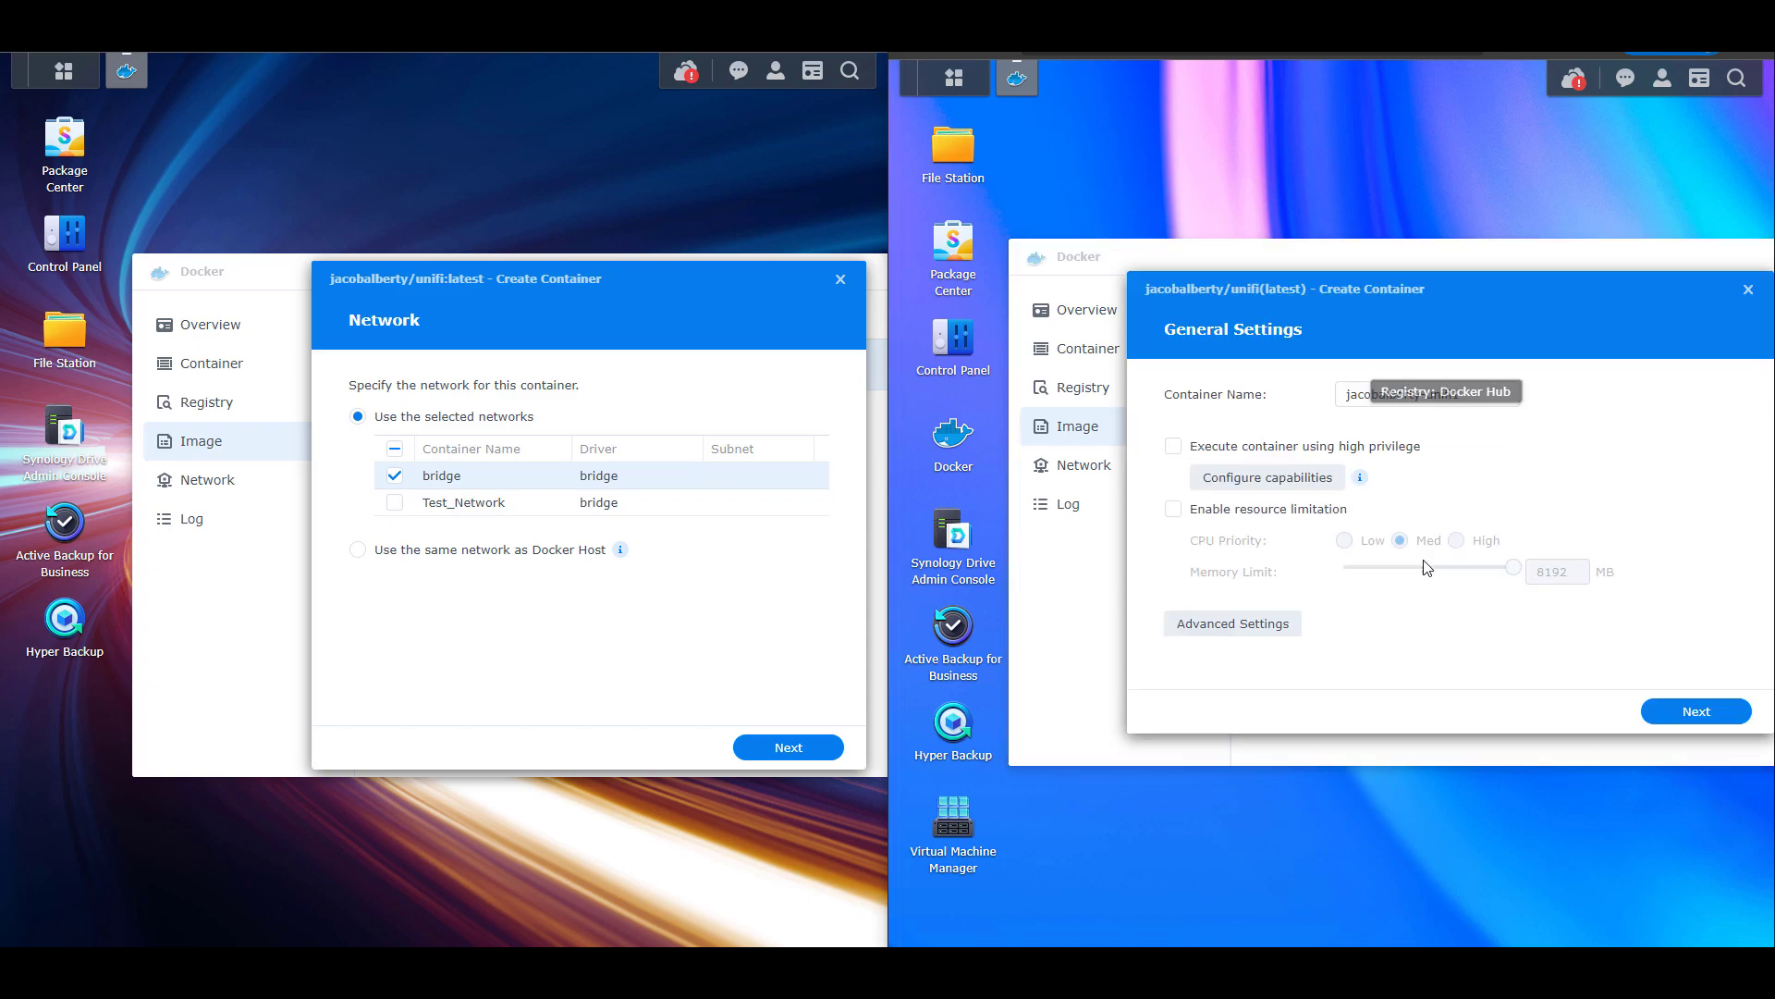
pyautogui.moveTo(1382, 291); pyautogui.dragTo(1293, 298)
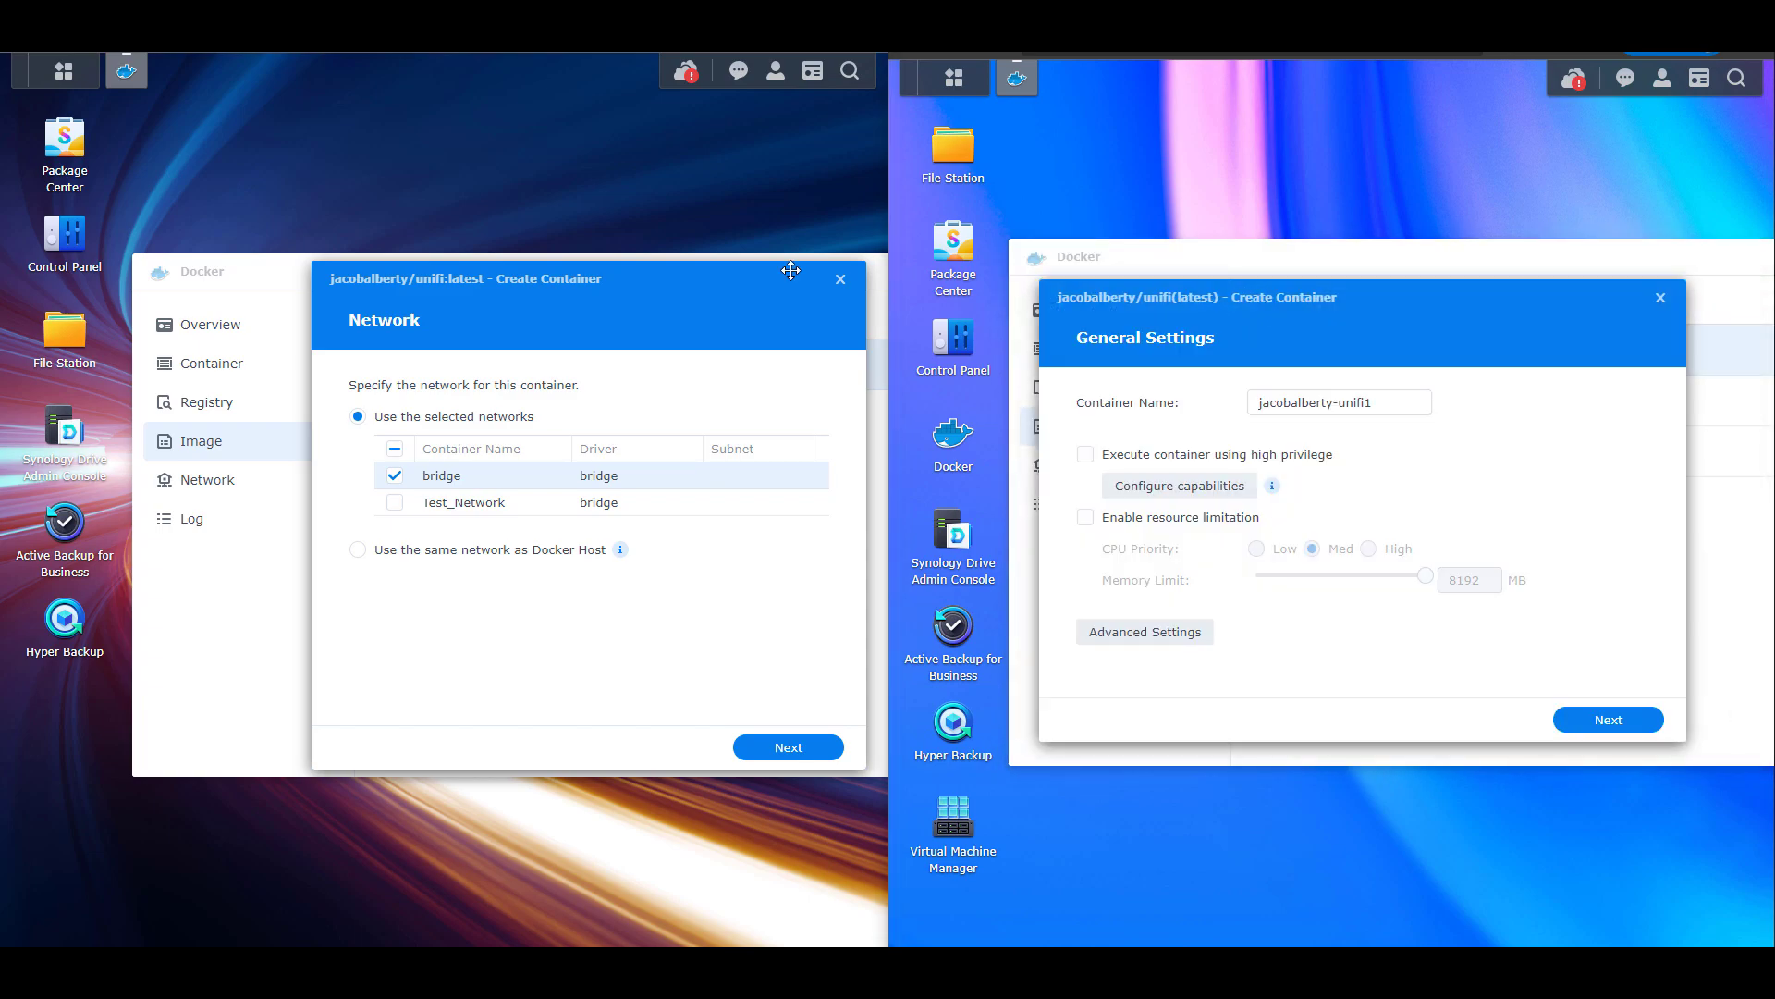
pyautogui.moveTo(724, 310); pyautogui.dragTo(628, 305)
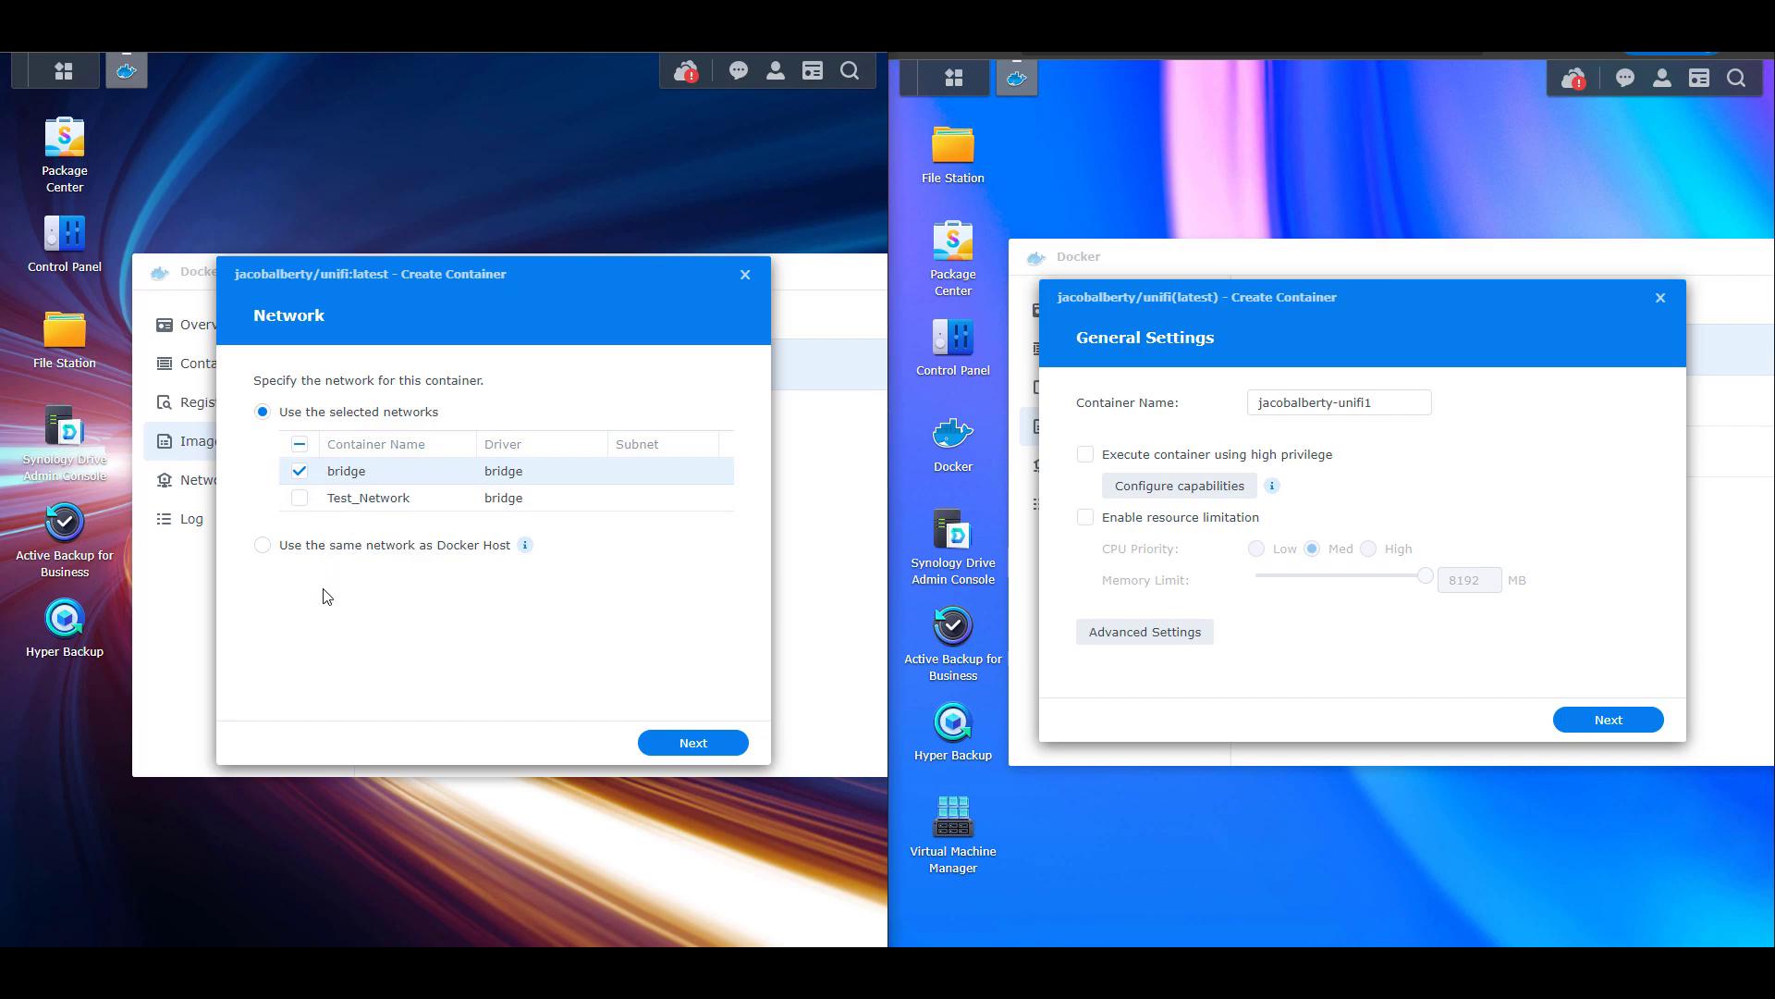
# - View the network options in the advanced settings of the second NAS's container, moving the dialog beside the first wizard
pyautogui.click(1126, 635)
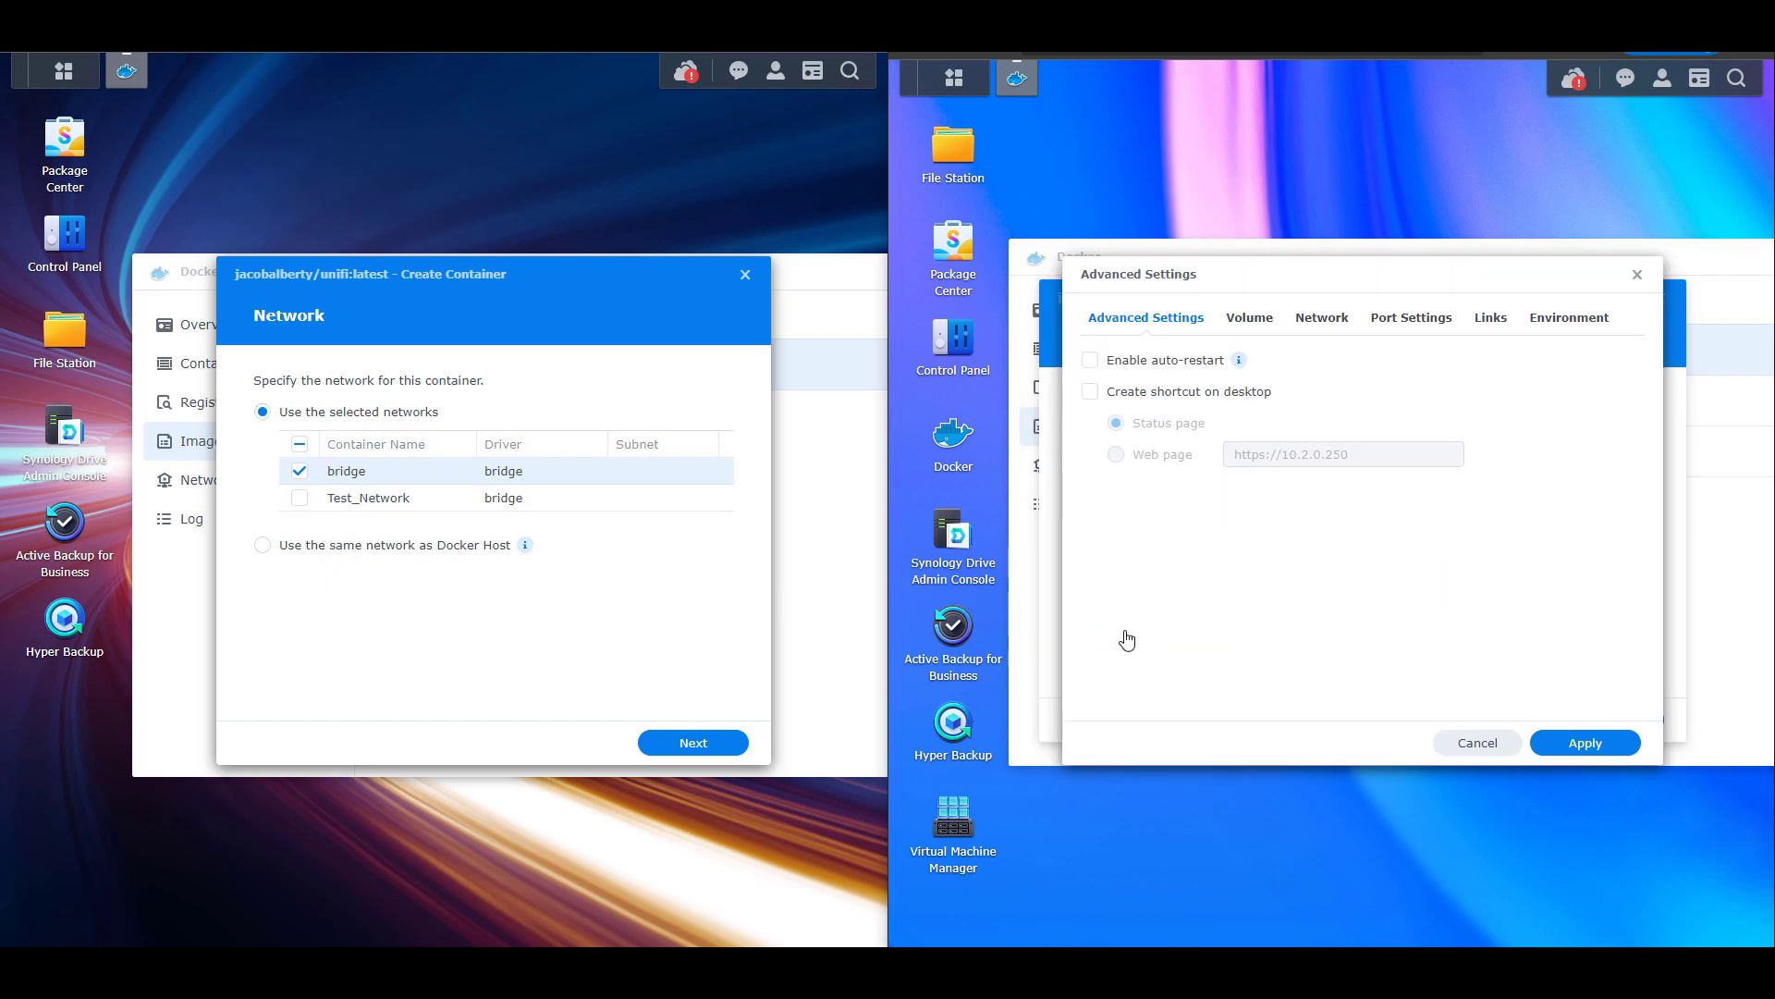
pyautogui.moveTo(1282, 280); pyautogui.dragTo(1246, 332)
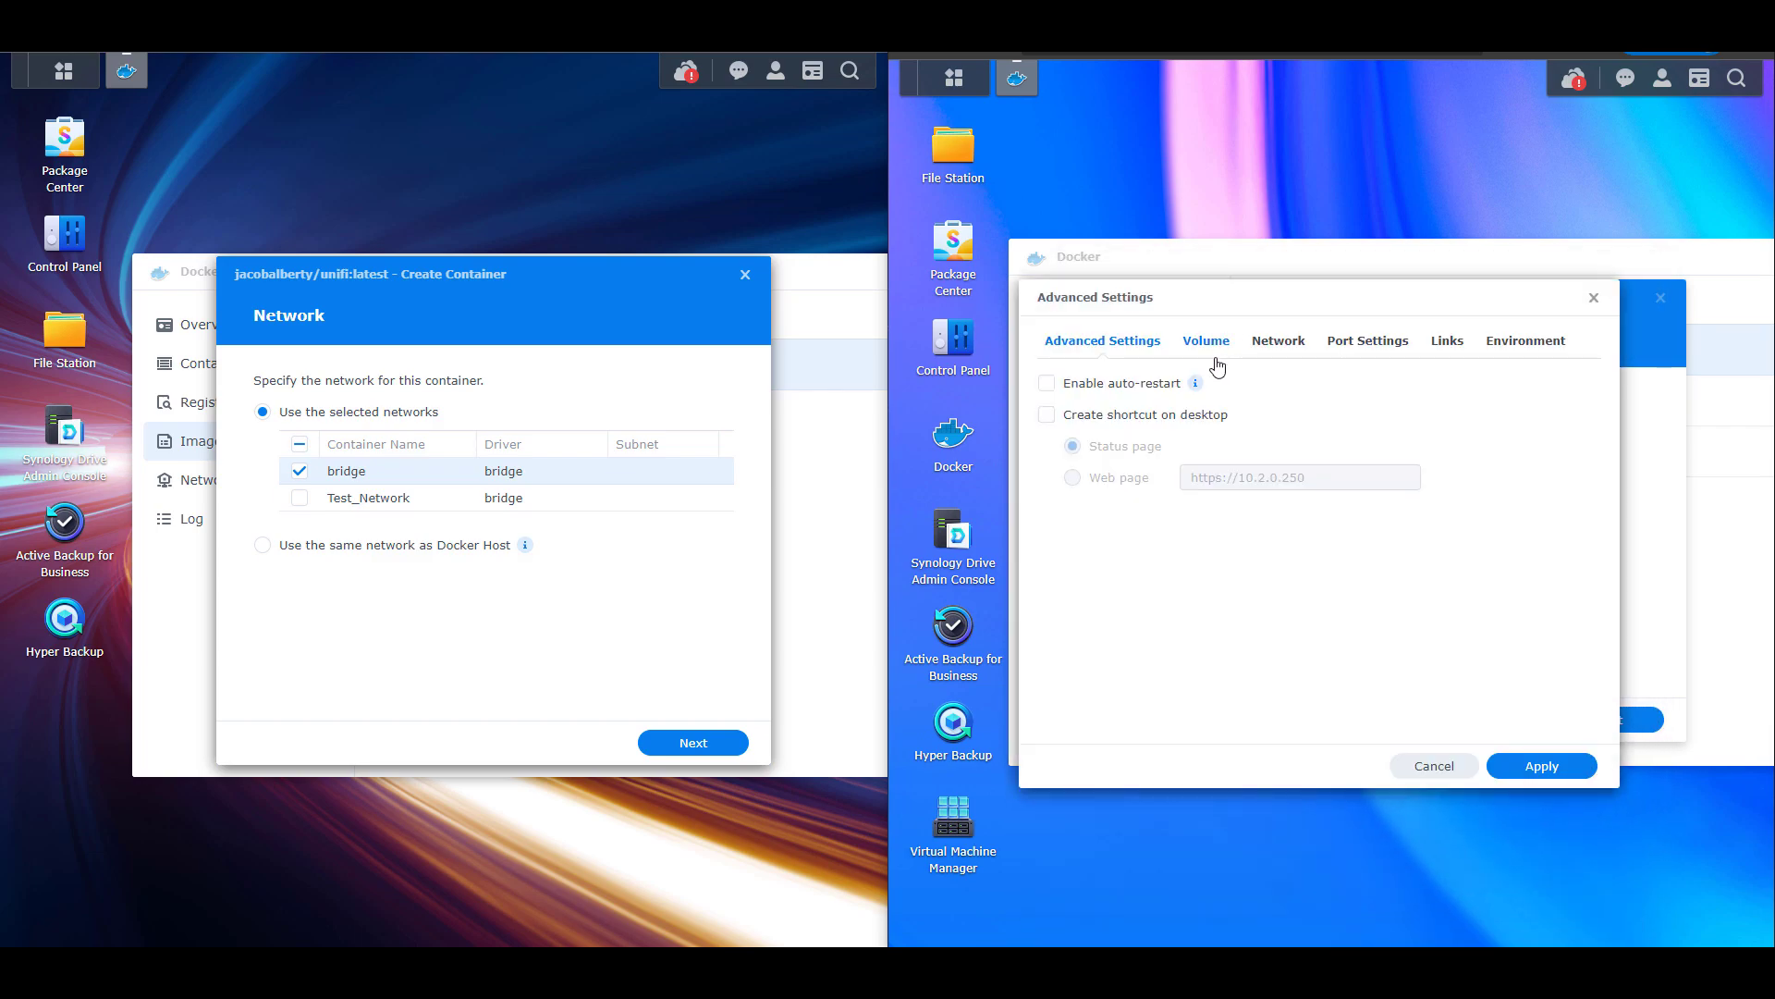
pyautogui.click(1275, 350)
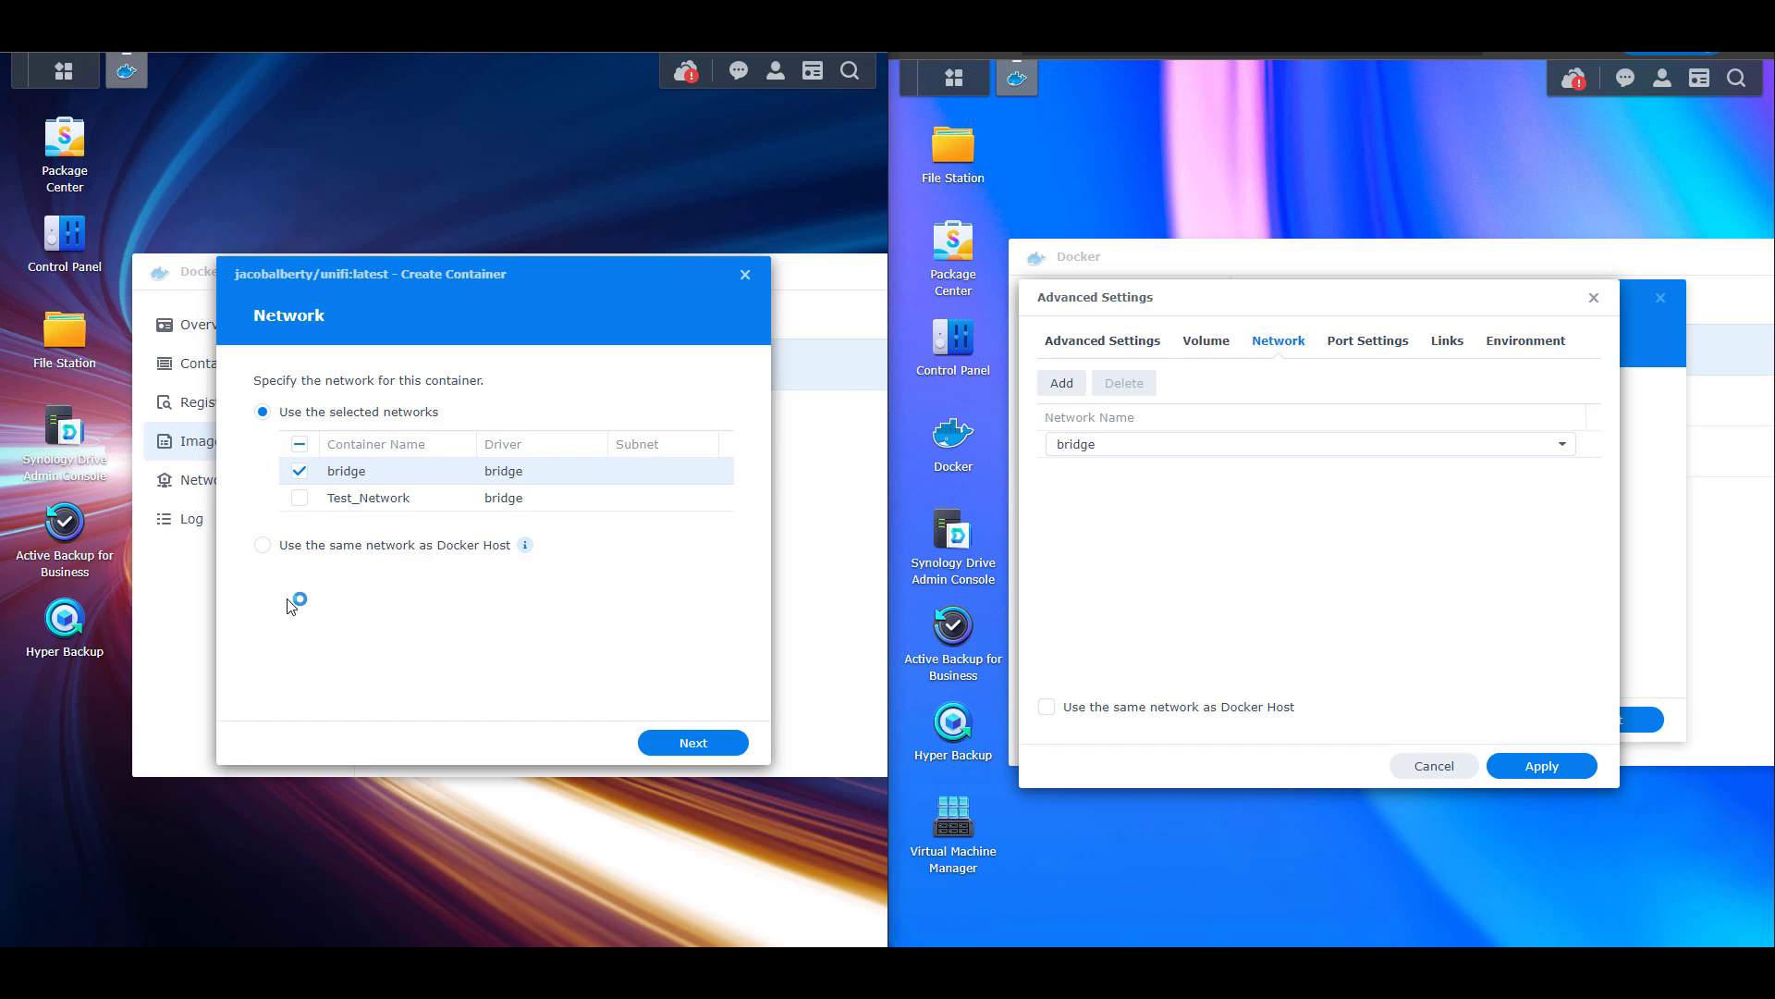
# - Try Test_Network instead of bridge for the first NAS's container, and restore the bridge selection
pyautogui.click(300, 470)
pyautogui.click(300, 497)
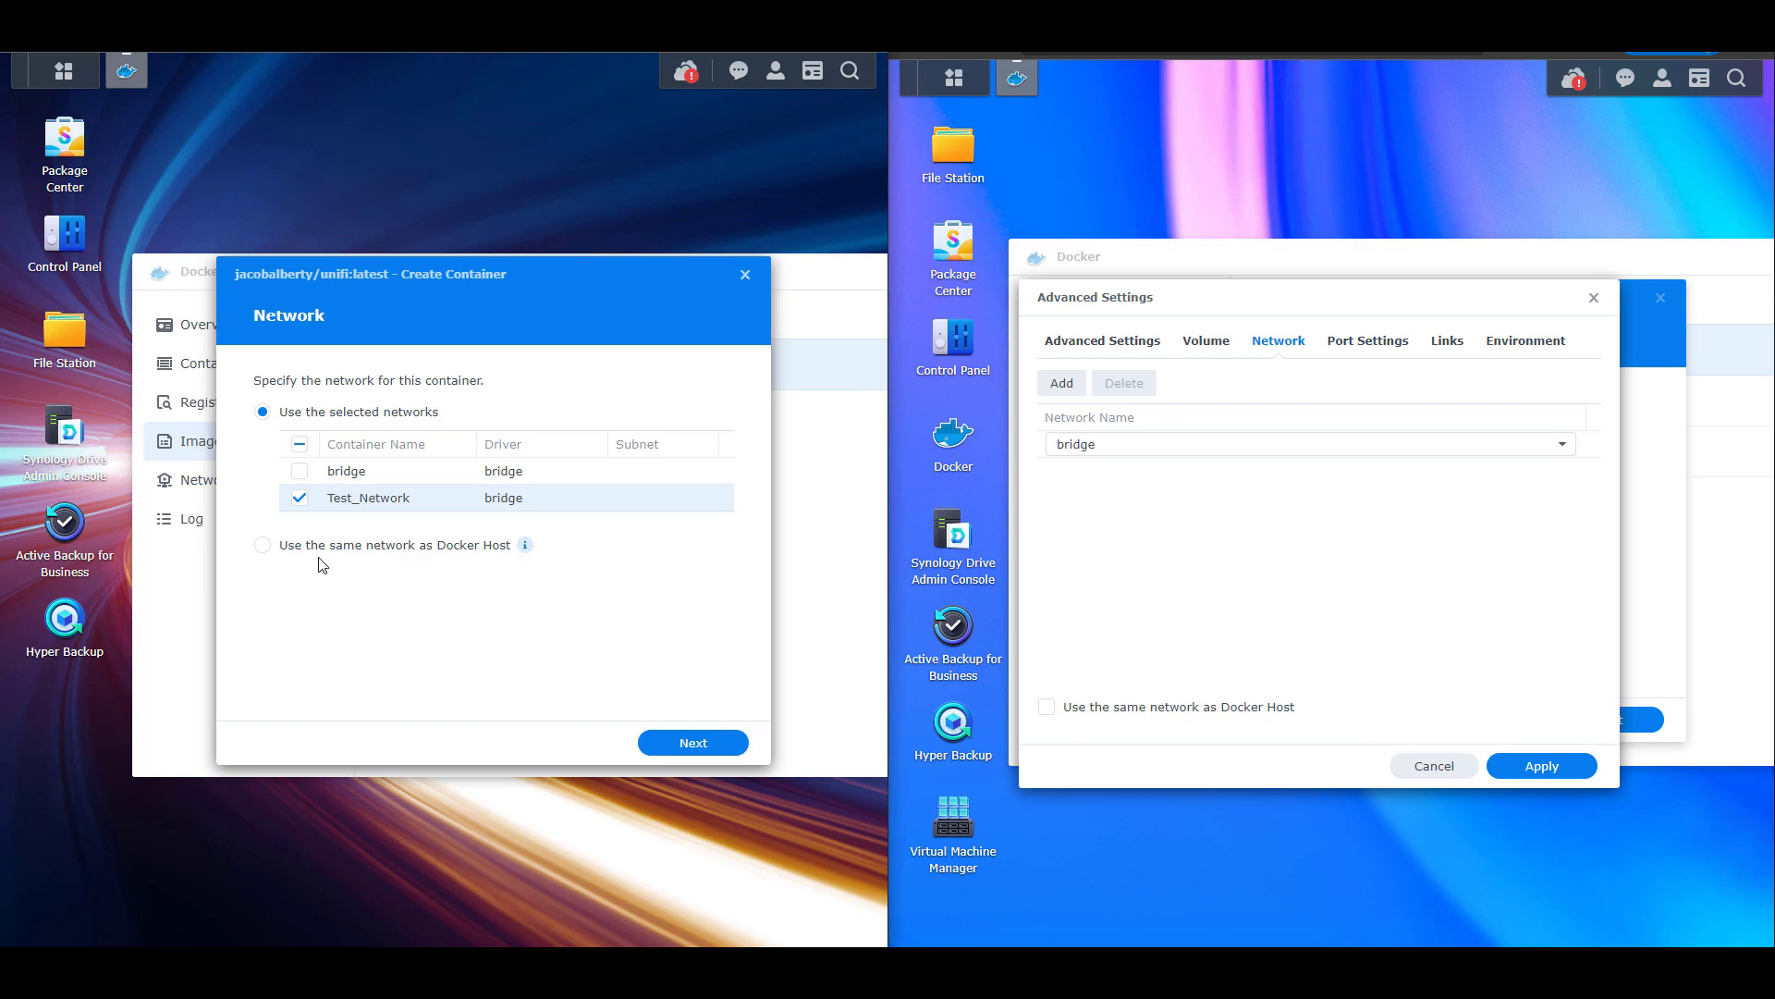
pyautogui.click(300, 500)
pyautogui.click(300, 471)
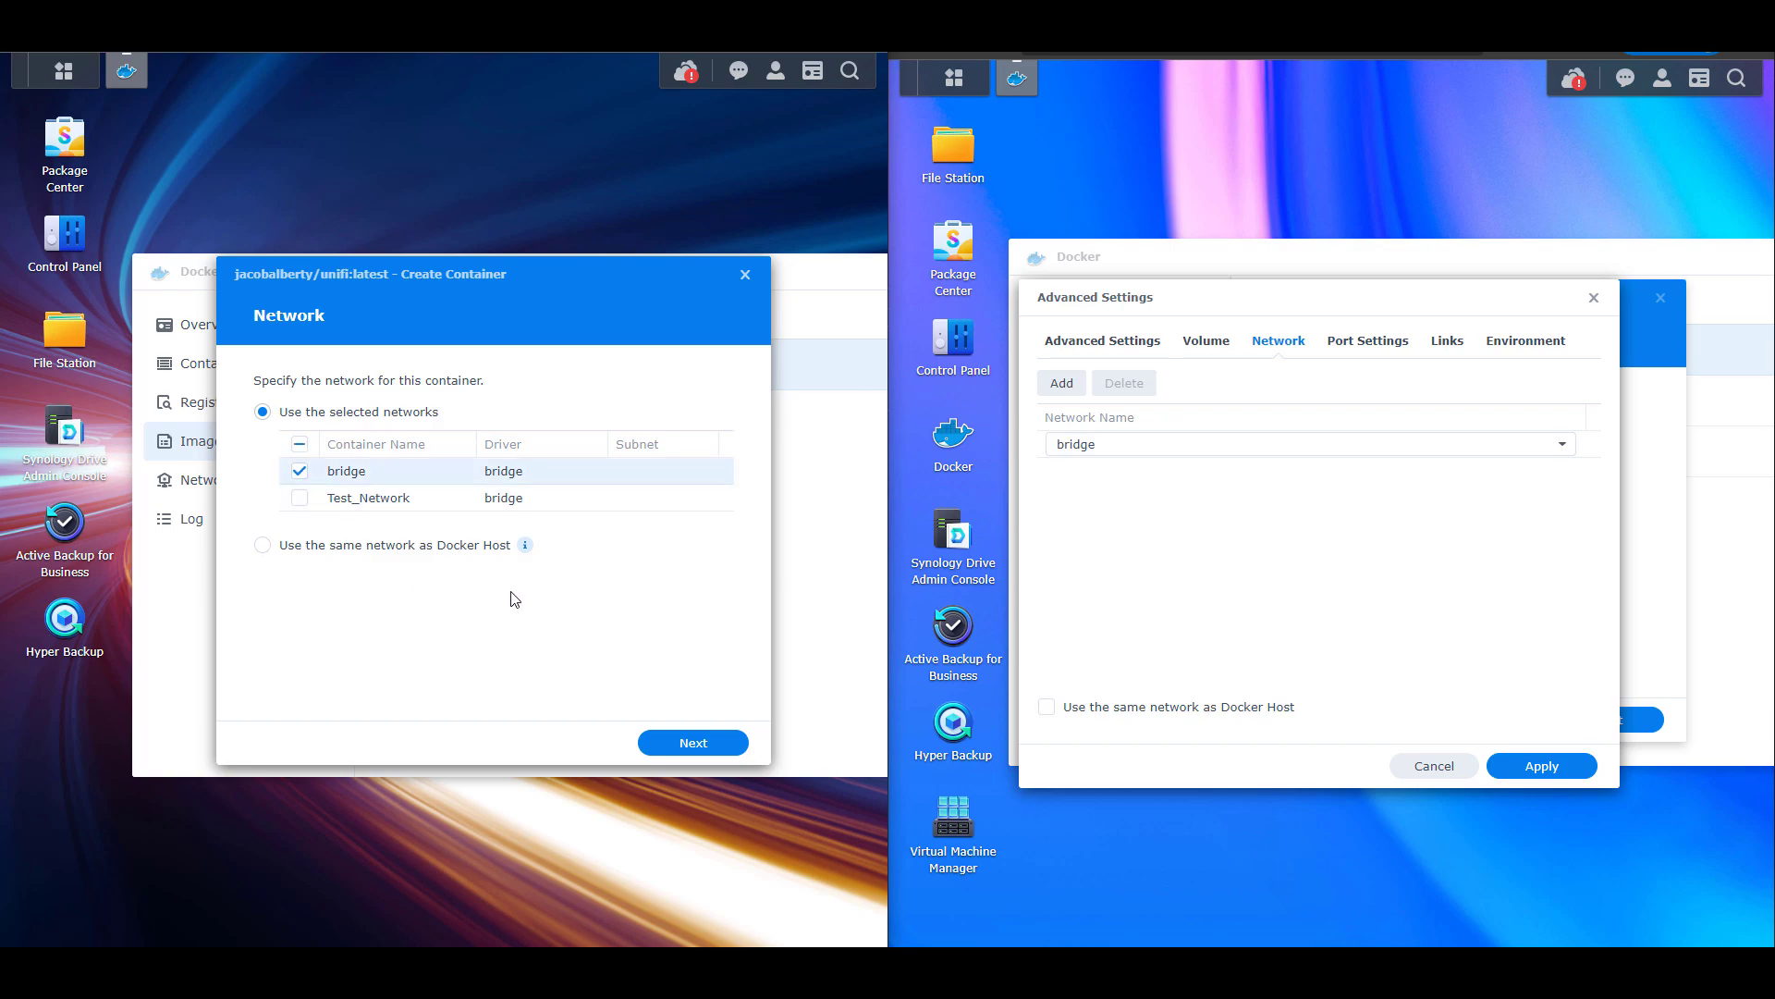
# - Try the same network as Docker Host in both container setups, revert to bridge, and cancel the second one's advanced settings
pyautogui.click(1214, 458)
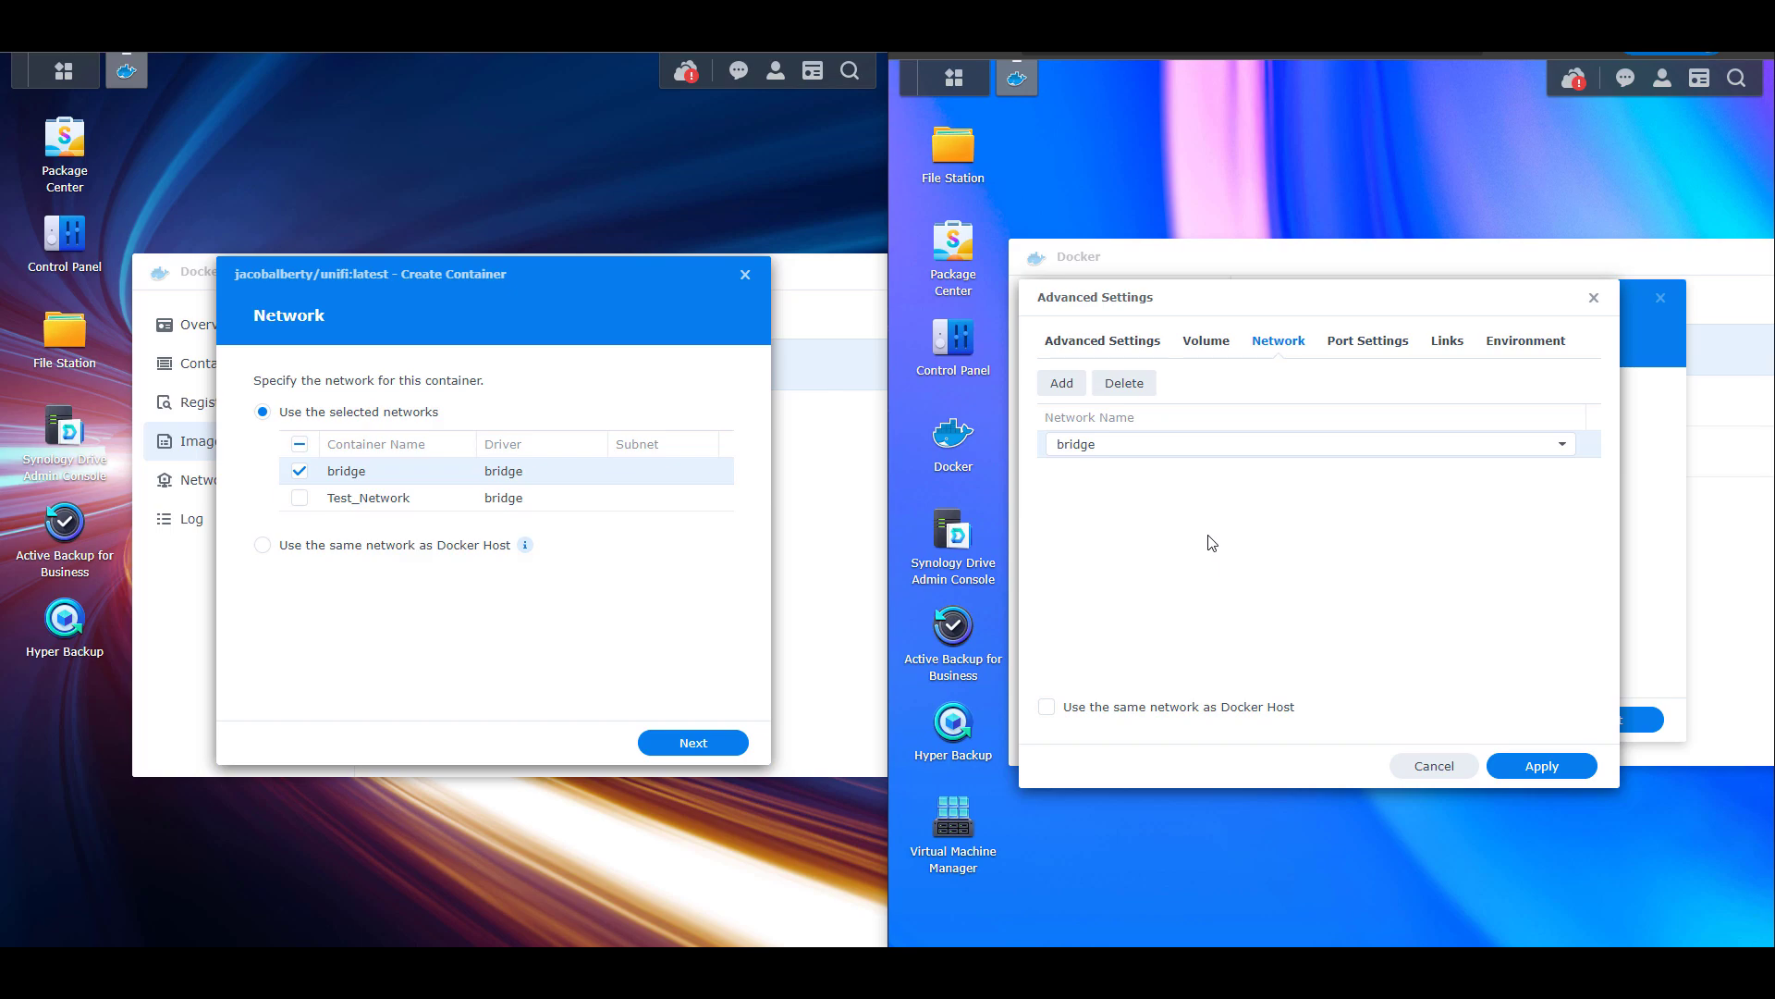
pyautogui.click(374, 550)
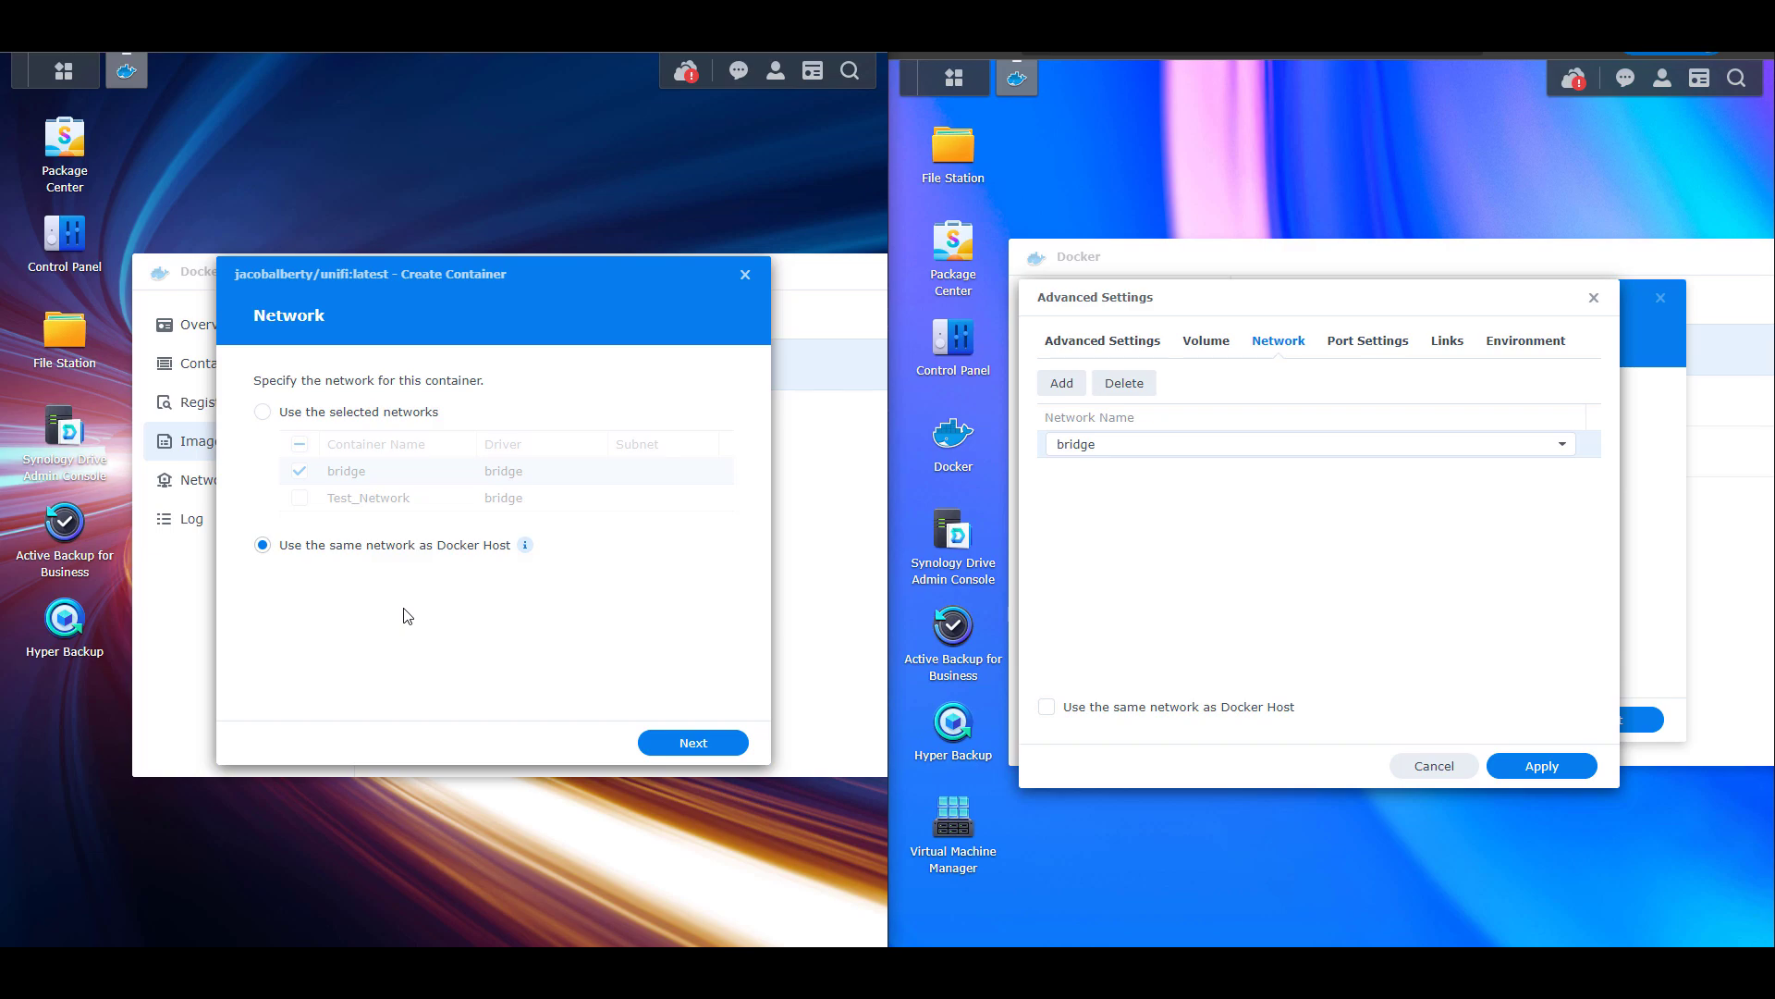
pyautogui.click(1089, 706)
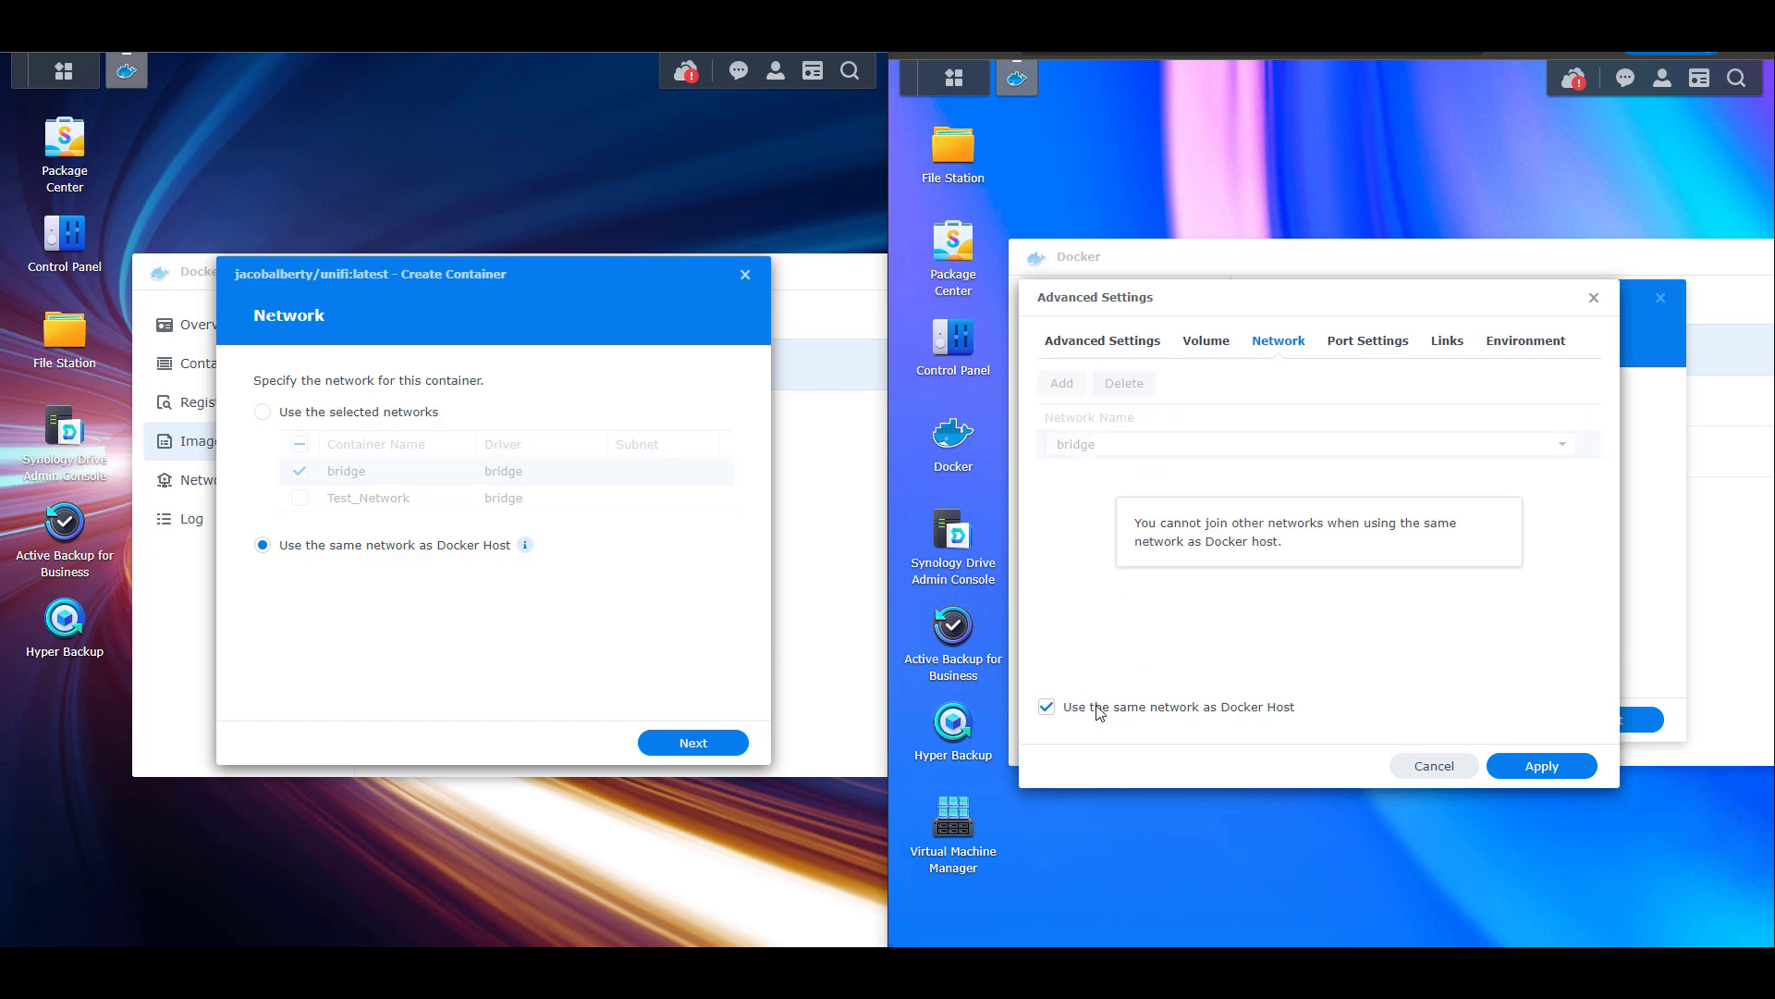
pyautogui.click(1099, 708)
pyautogui.click(314, 414)
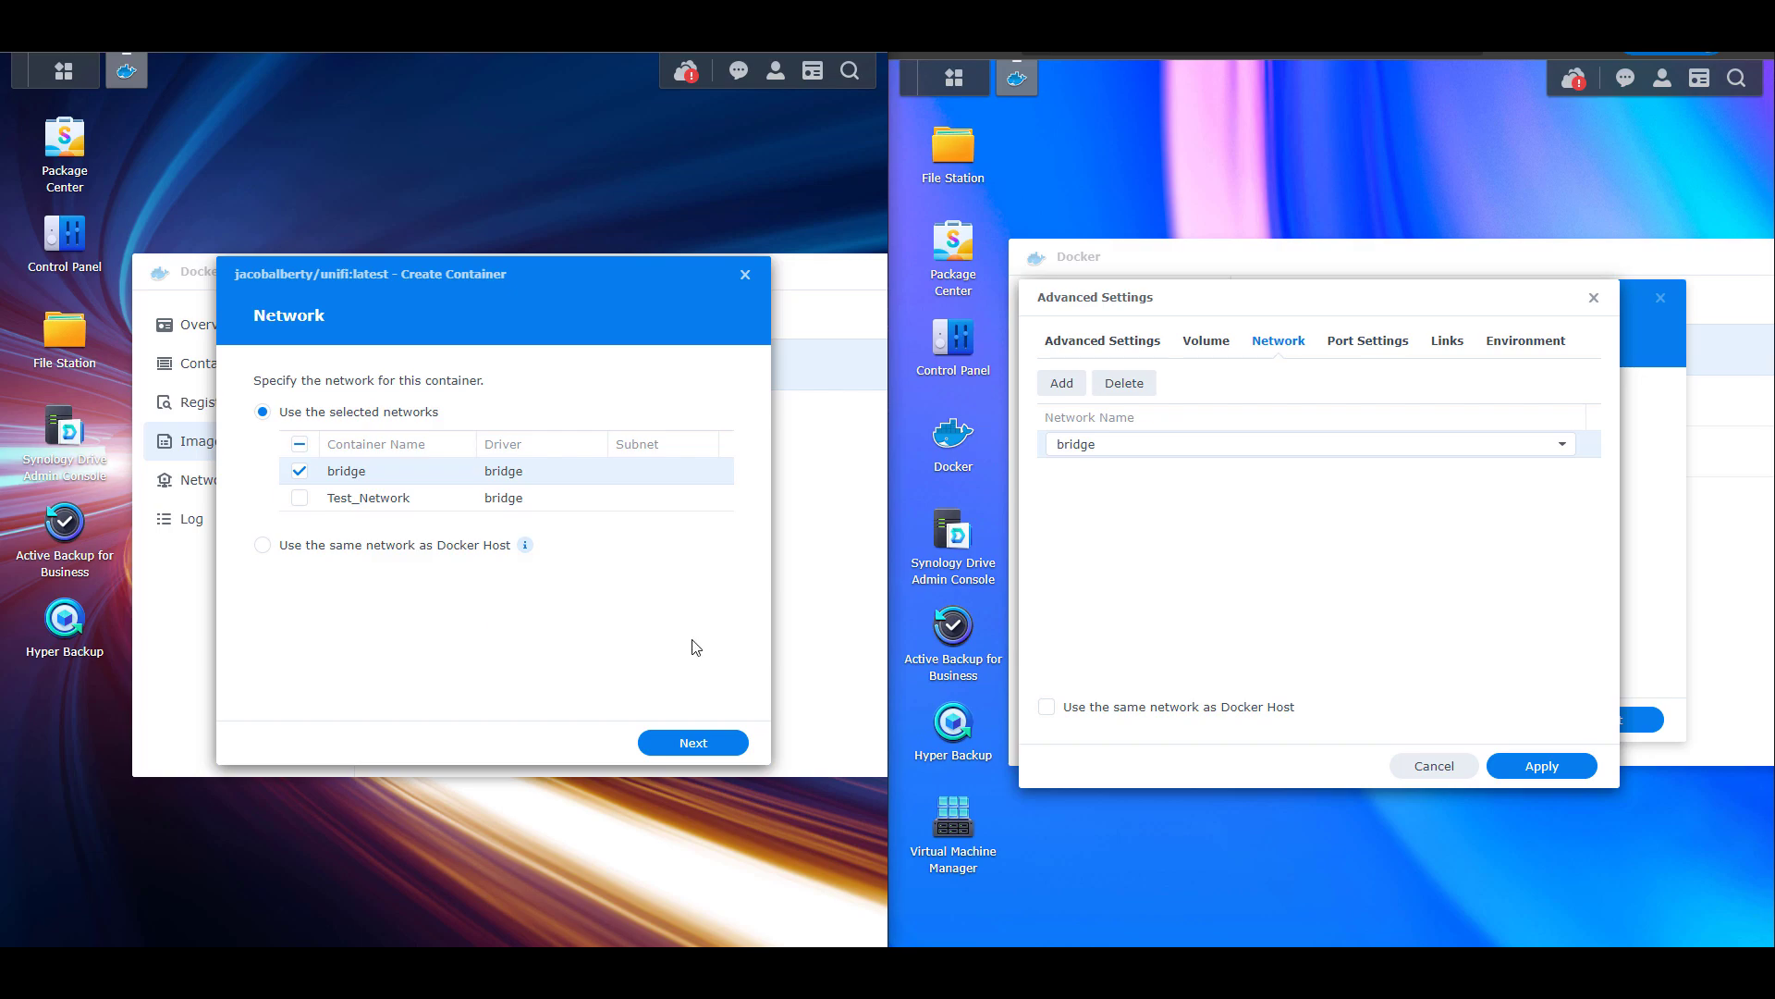
pyautogui.click(1434, 766)
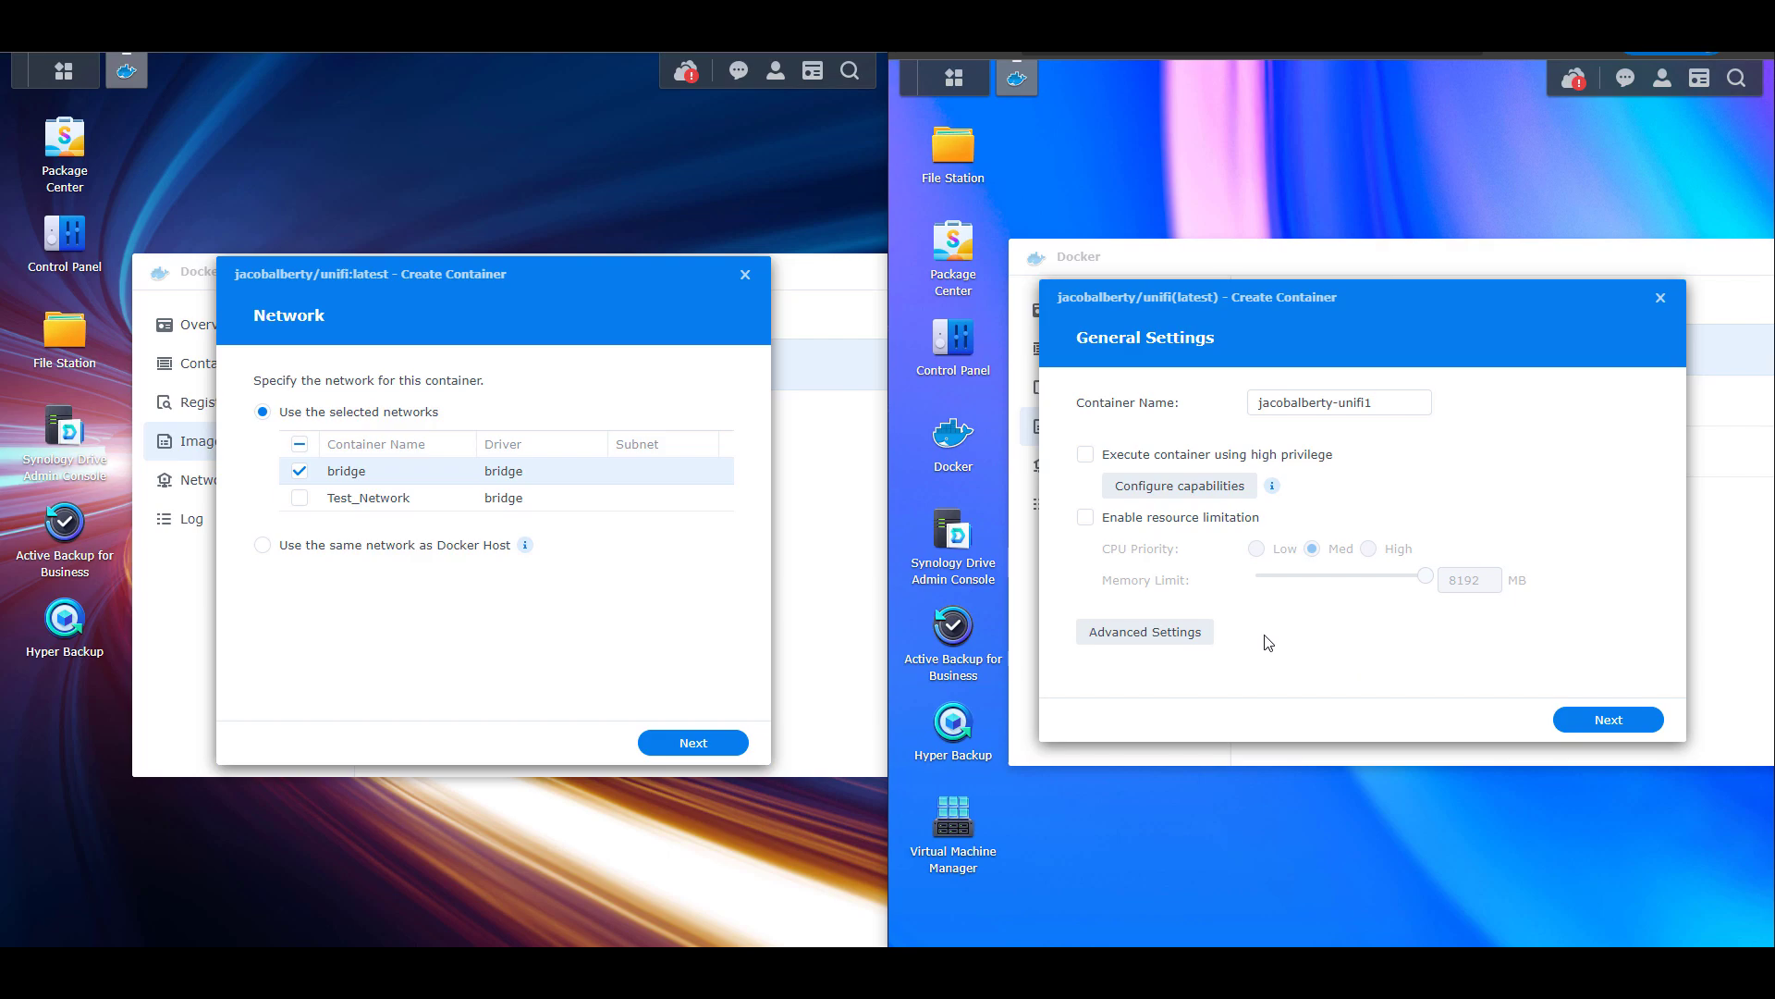
# - Continue the first wizard with the bridge network, and name the container Unifi on both NAS systems
pyautogui.click(694, 743)
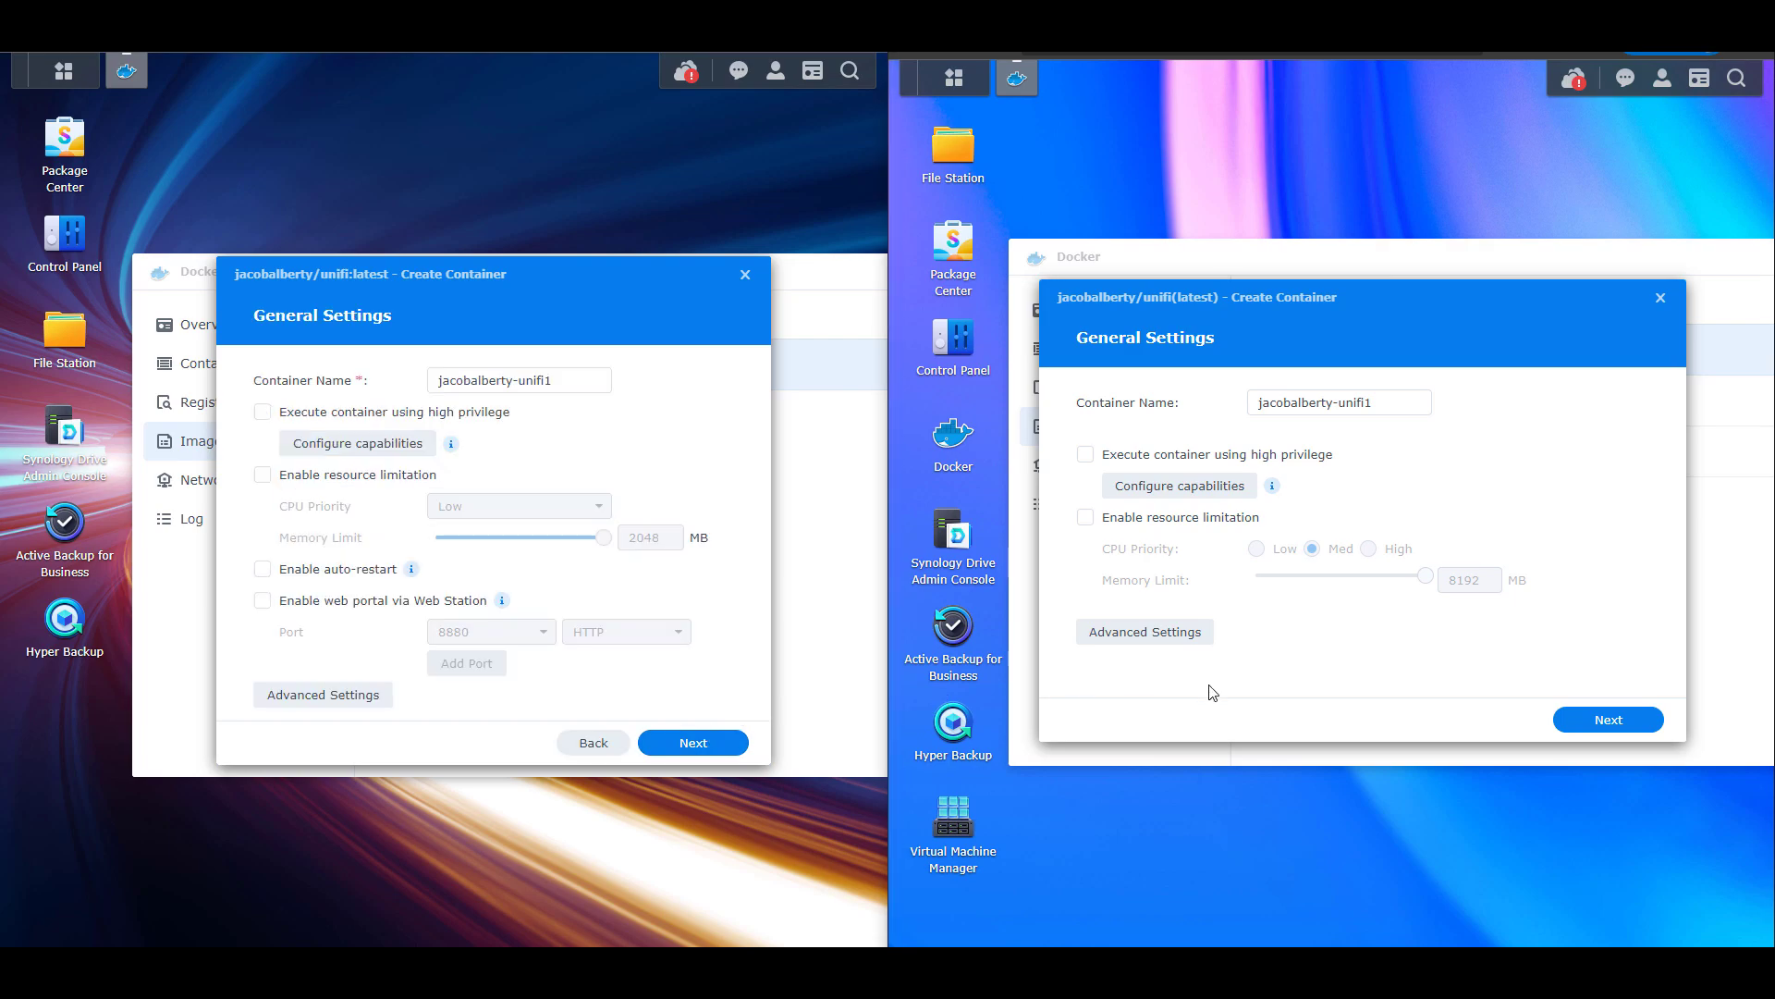
pyautogui.moveTo(583, 381); pyautogui.dragTo(219, 395)
pyautogui.write('U')
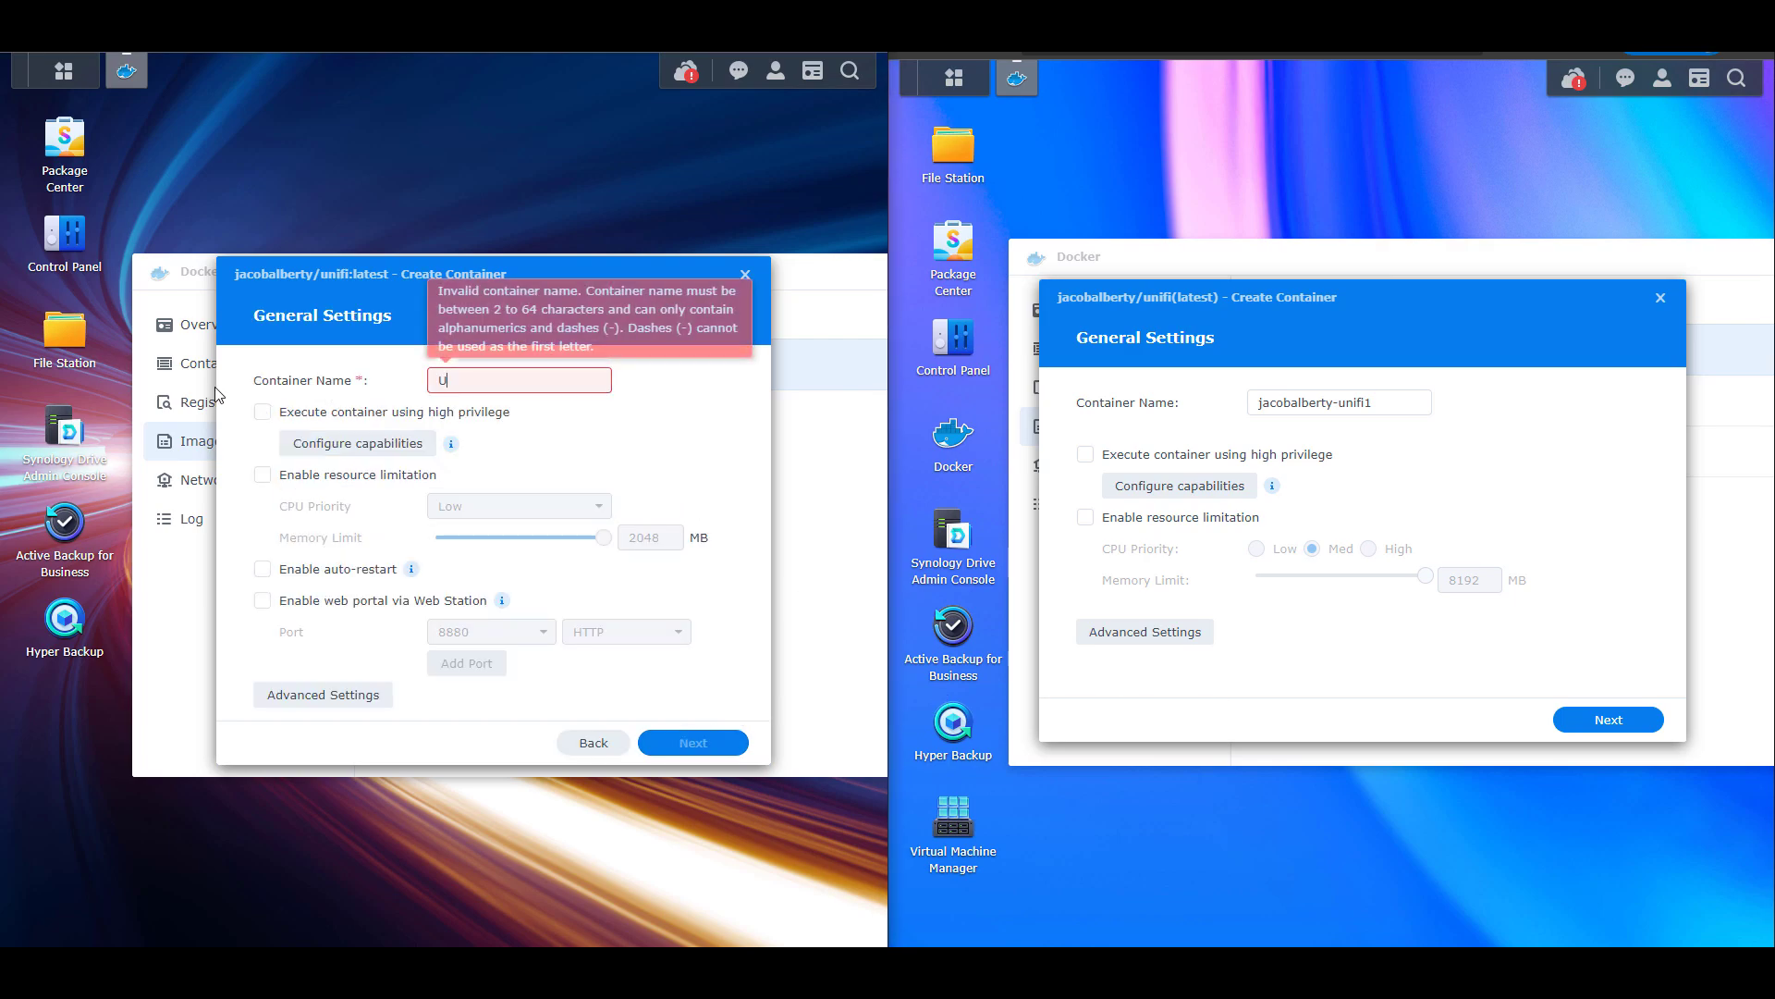
pyautogui.write('nifi')
pyautogui.moveTo(1424, 404); pyautogui.dragTo(1091, 405)
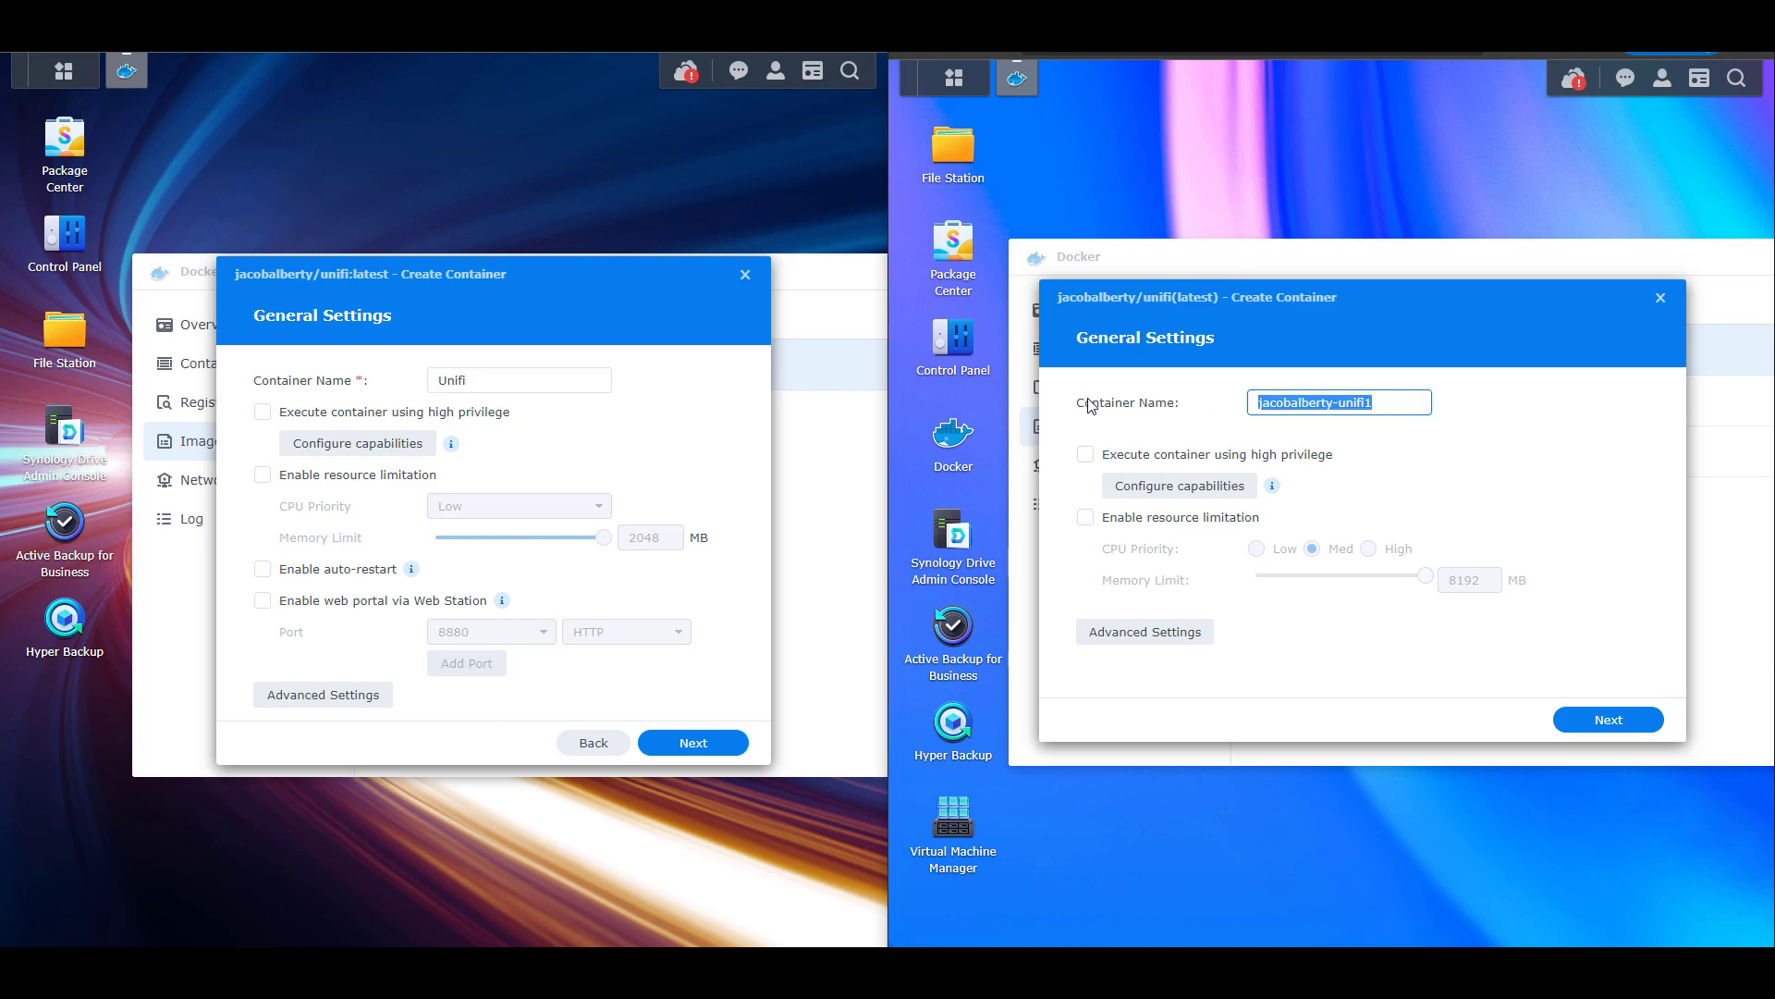
pyautogui.write('Unifi')
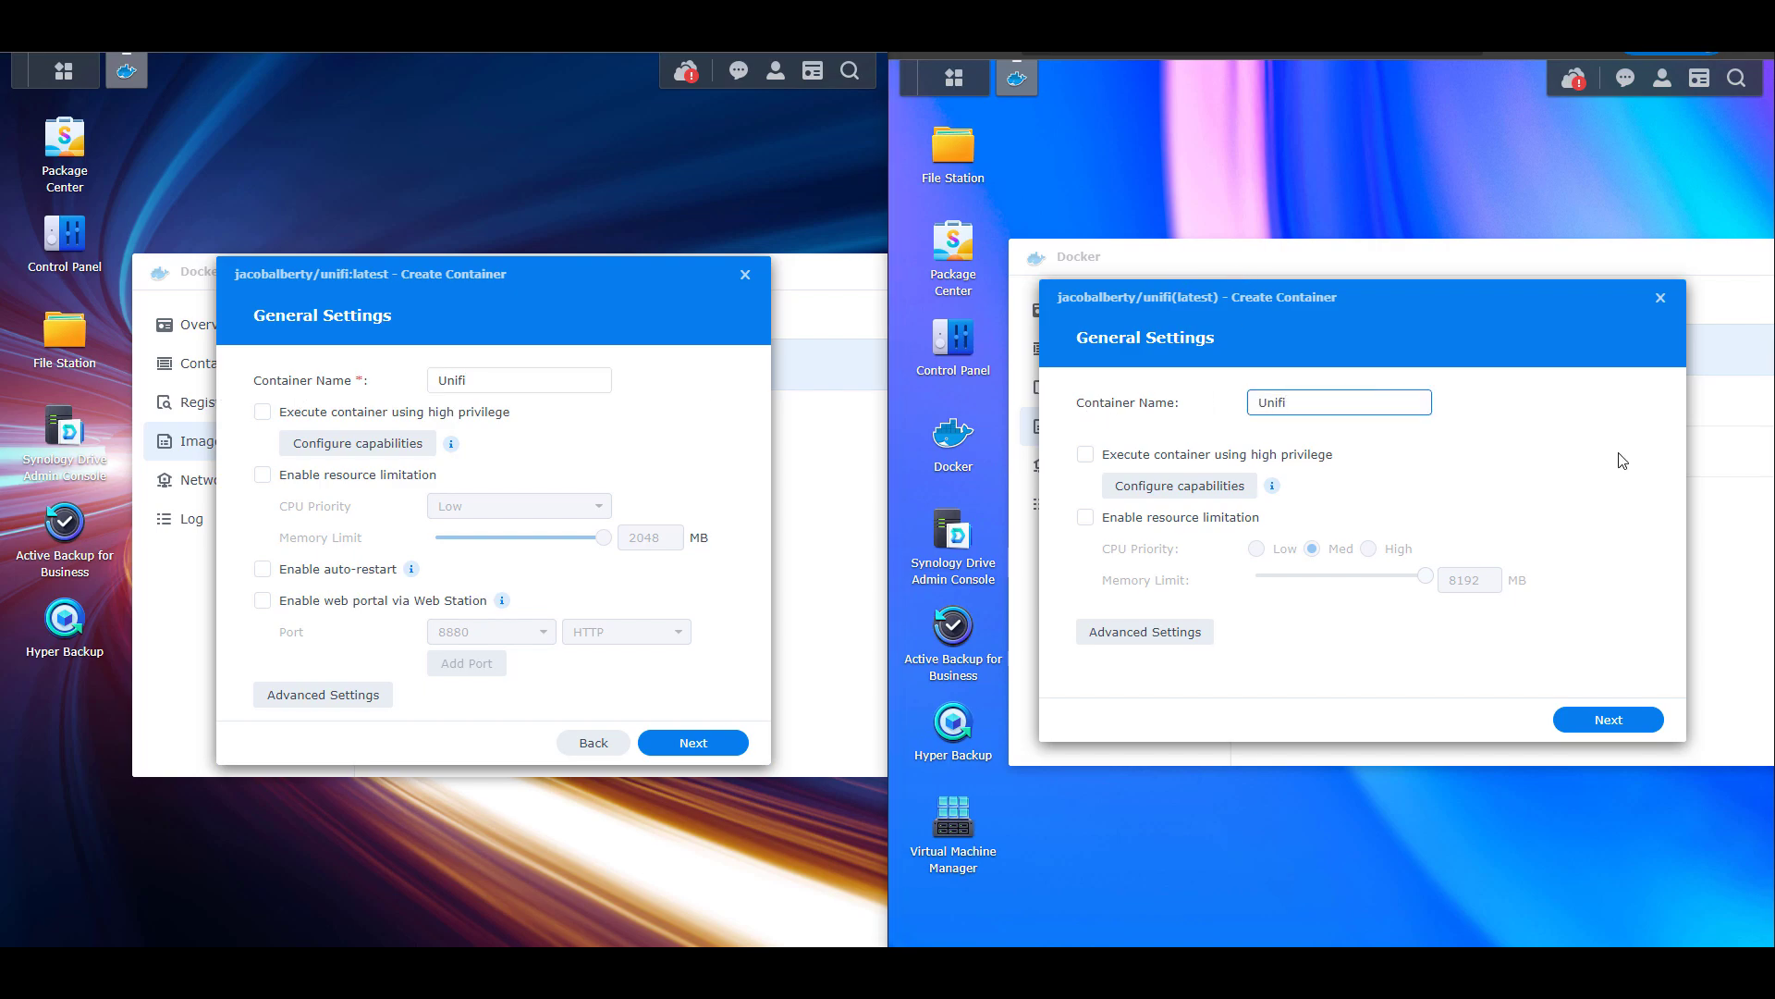
pyautogui.click(1623, 460)
# - Enable auto-restart for both Unifi containers, and try the web portal via Web Station option on the first one, leaving it off
pyautogui.moveTo(412, 571)
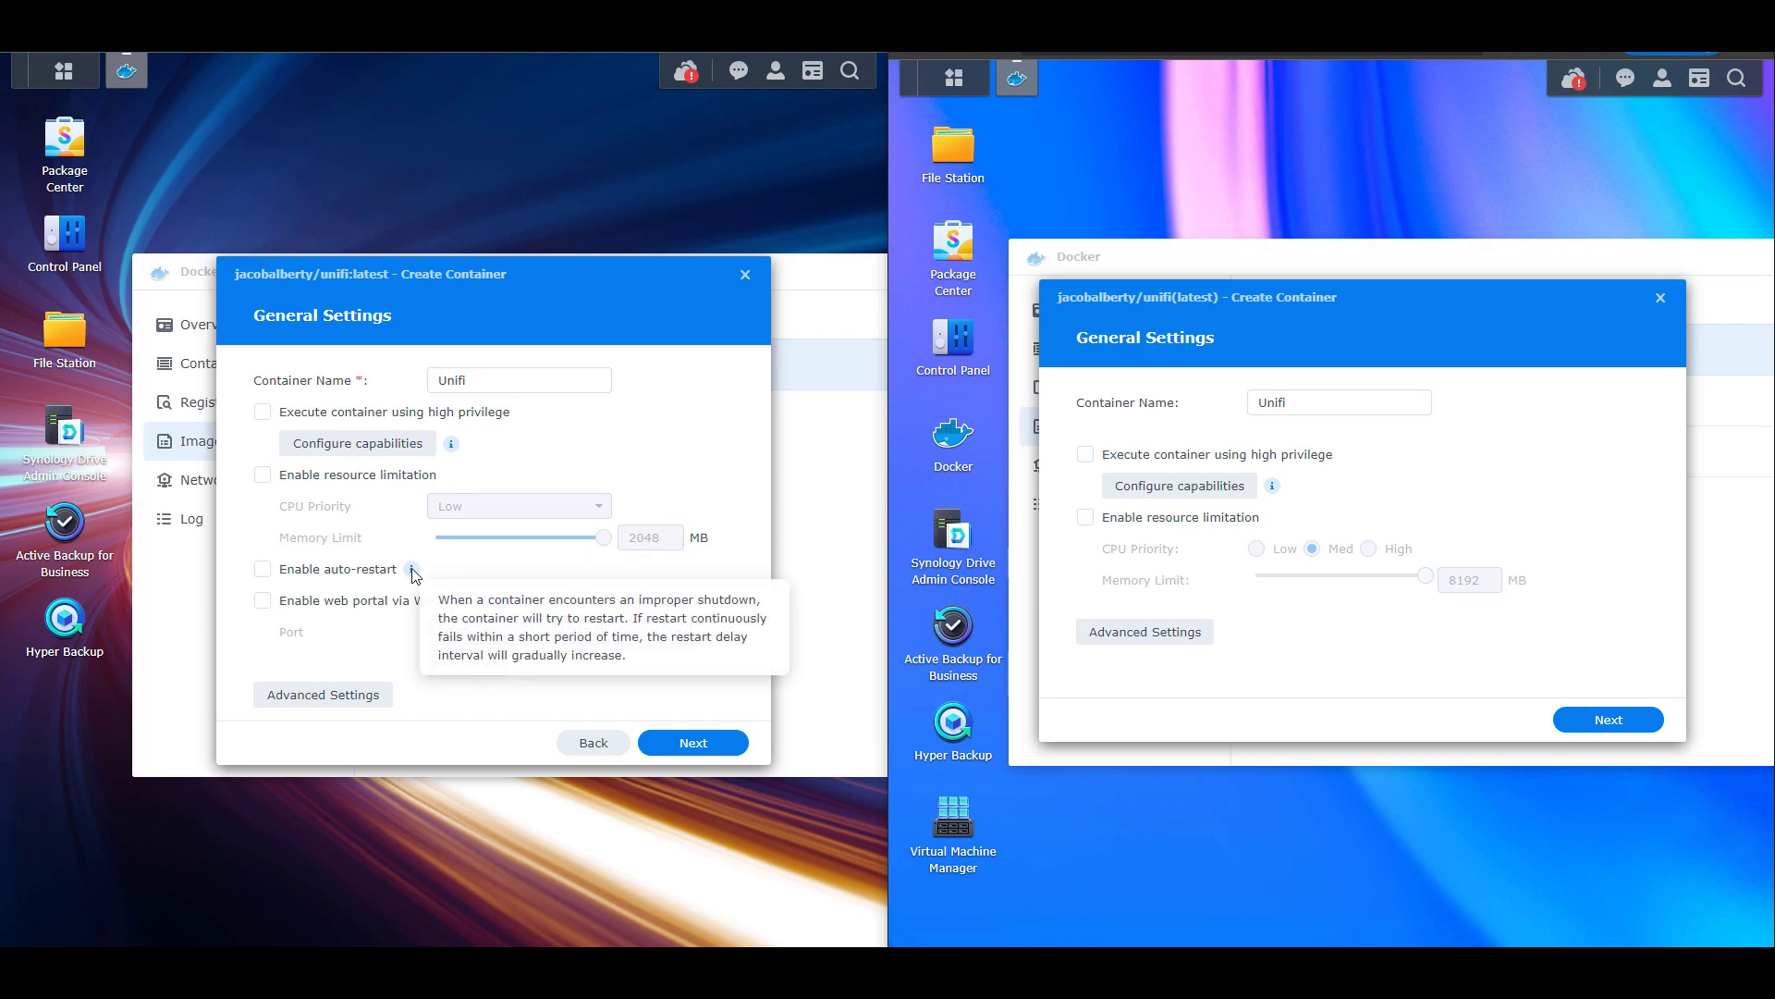
pyautogui.click(384, 572)
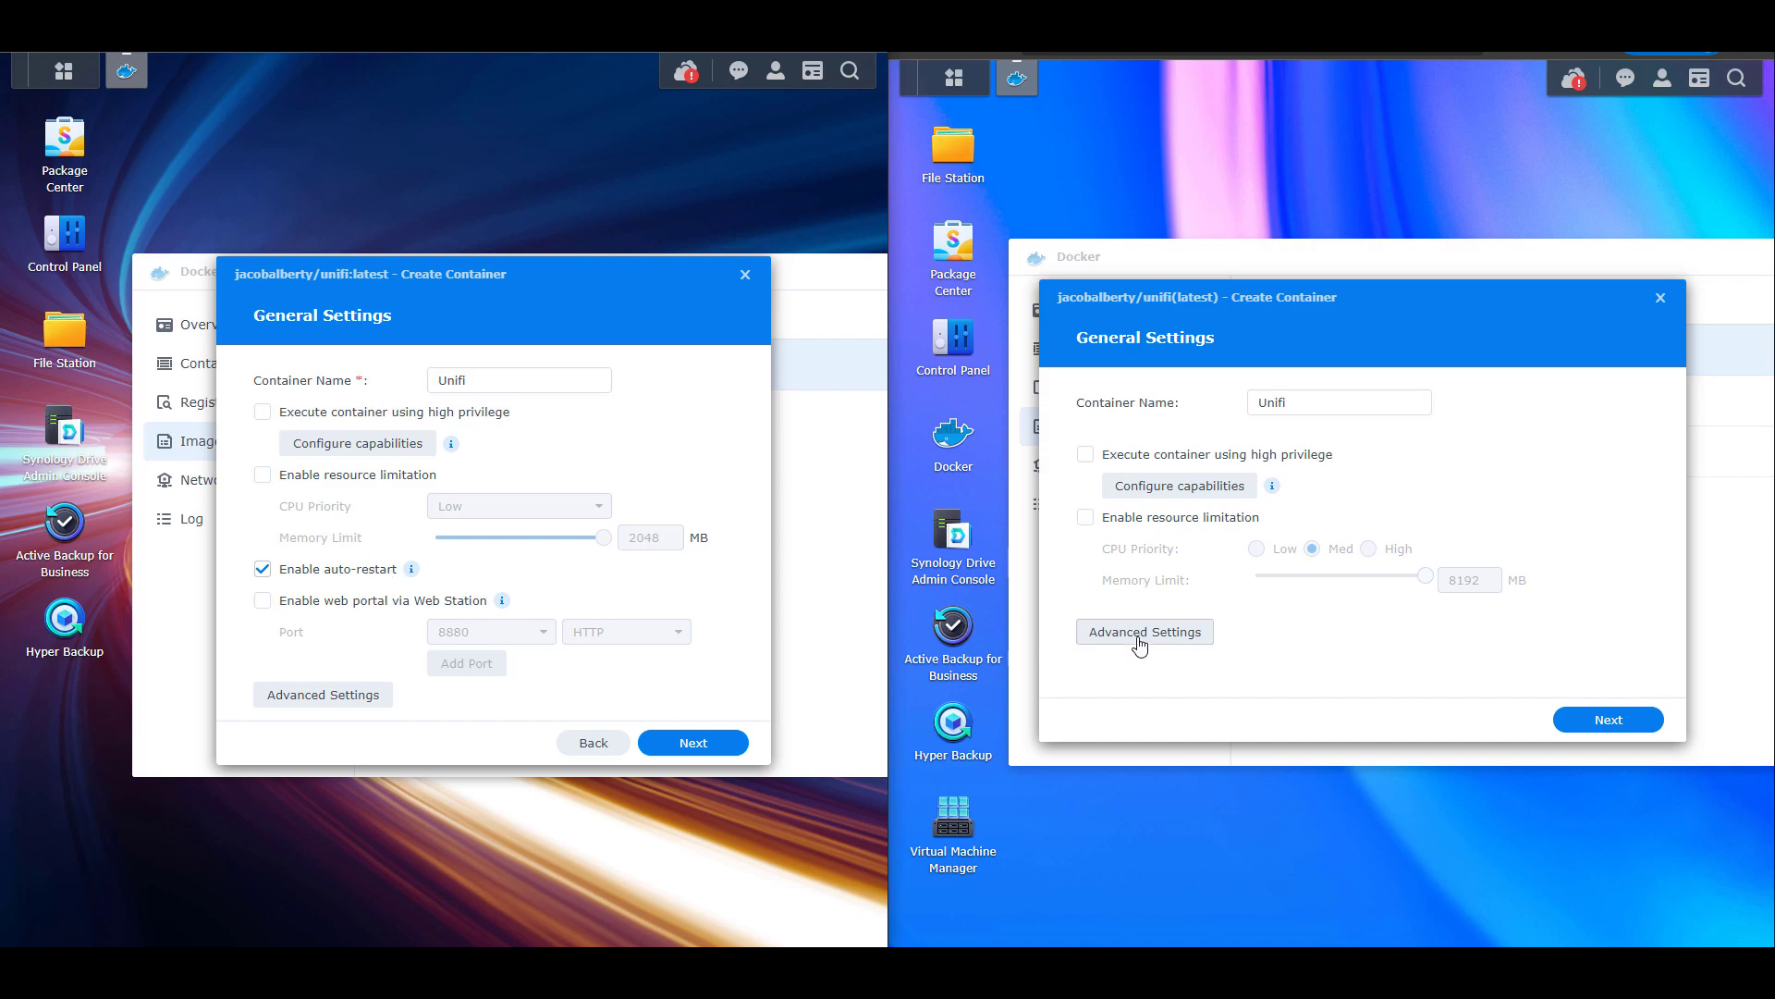
pyautogui.moveTo(501, 607)
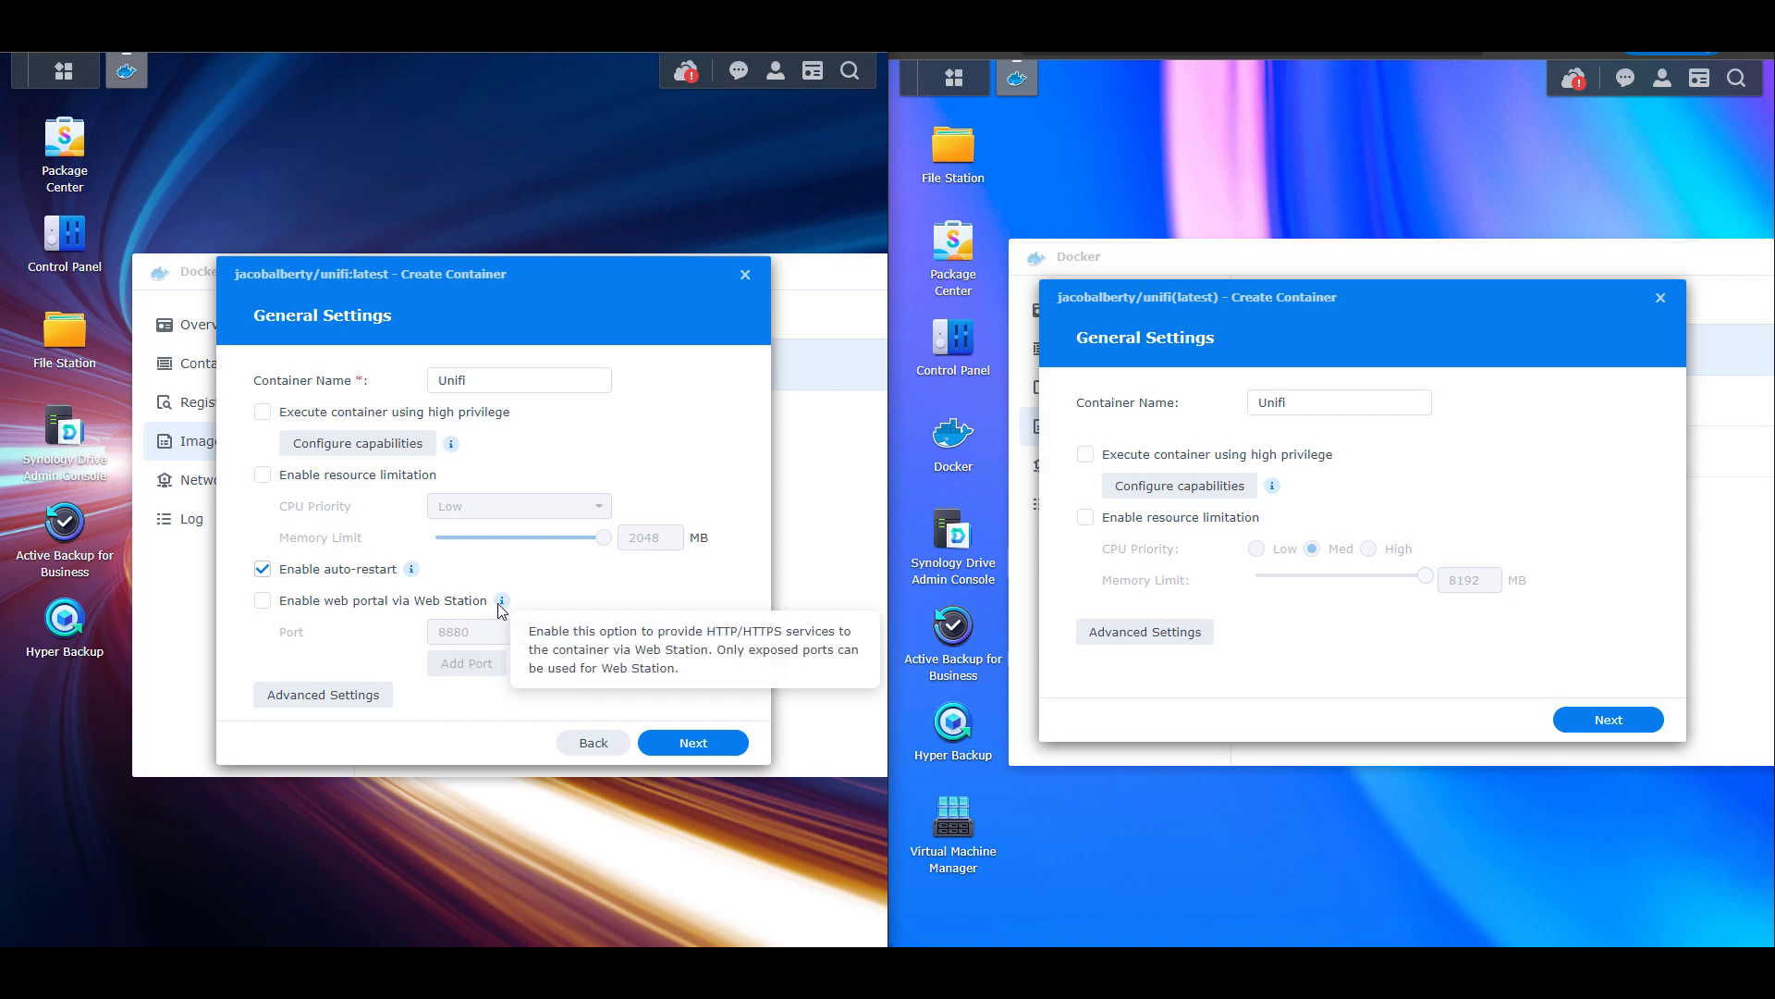
pyautogui.click(447, 607)
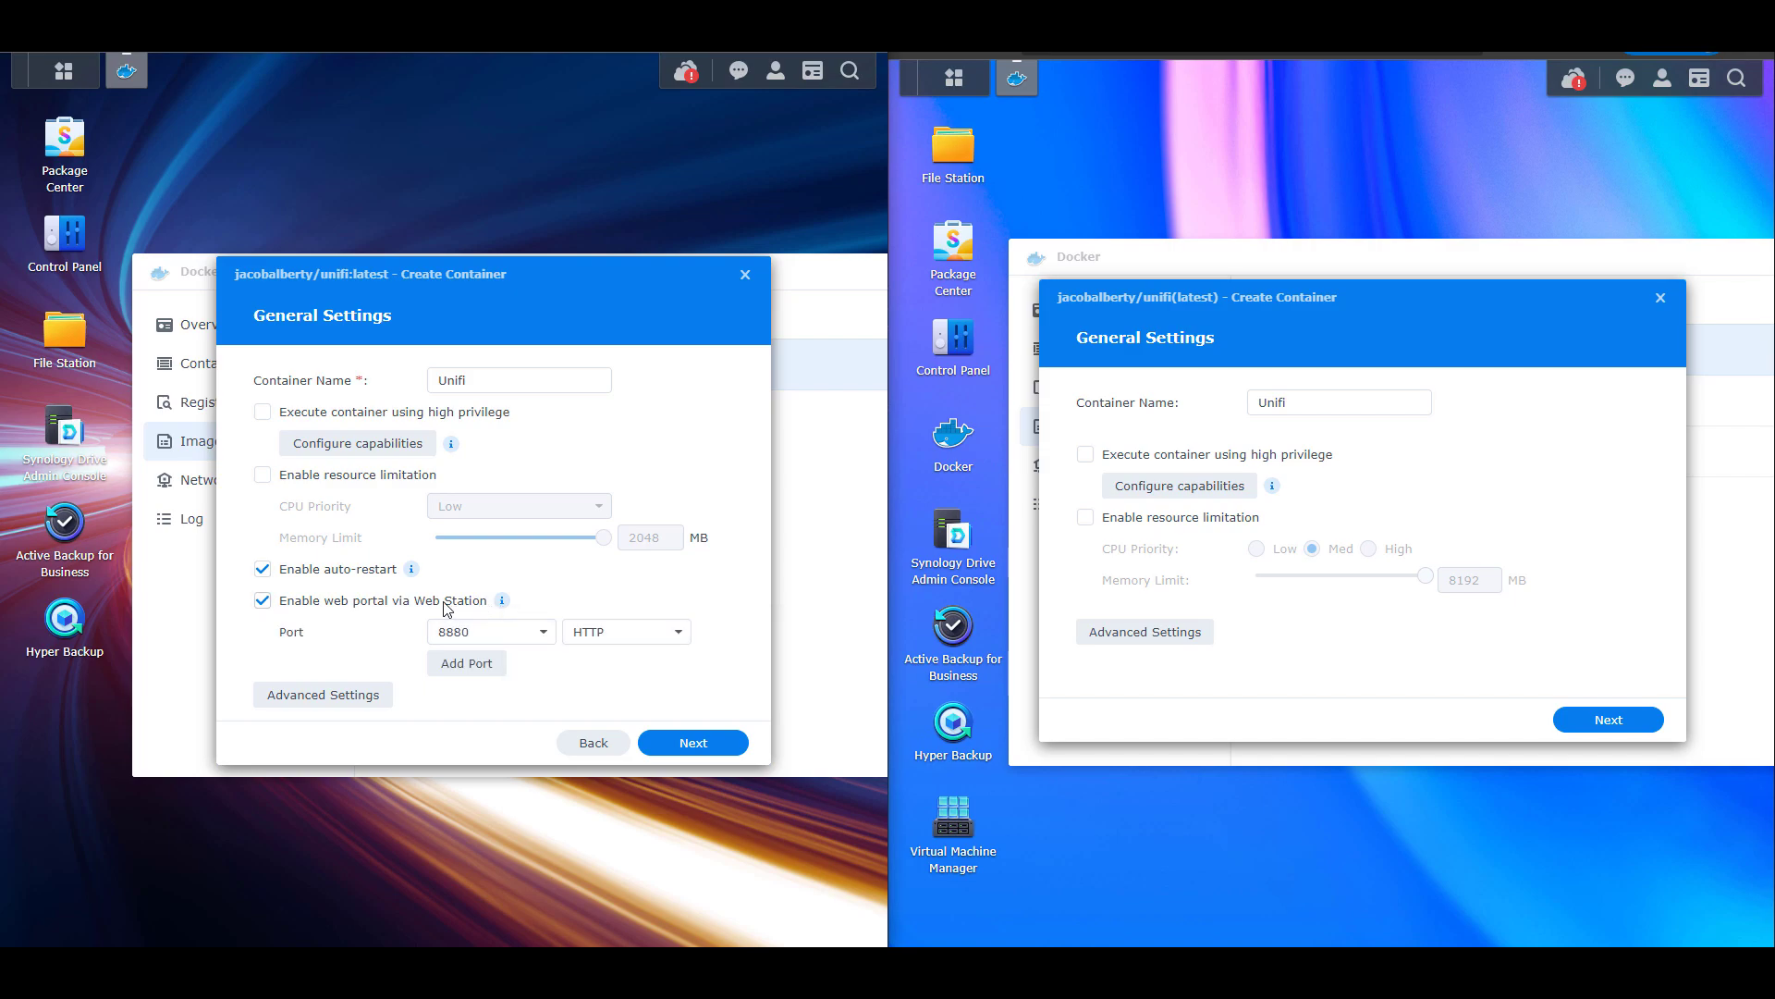
pyautogui.click(1133, 634)
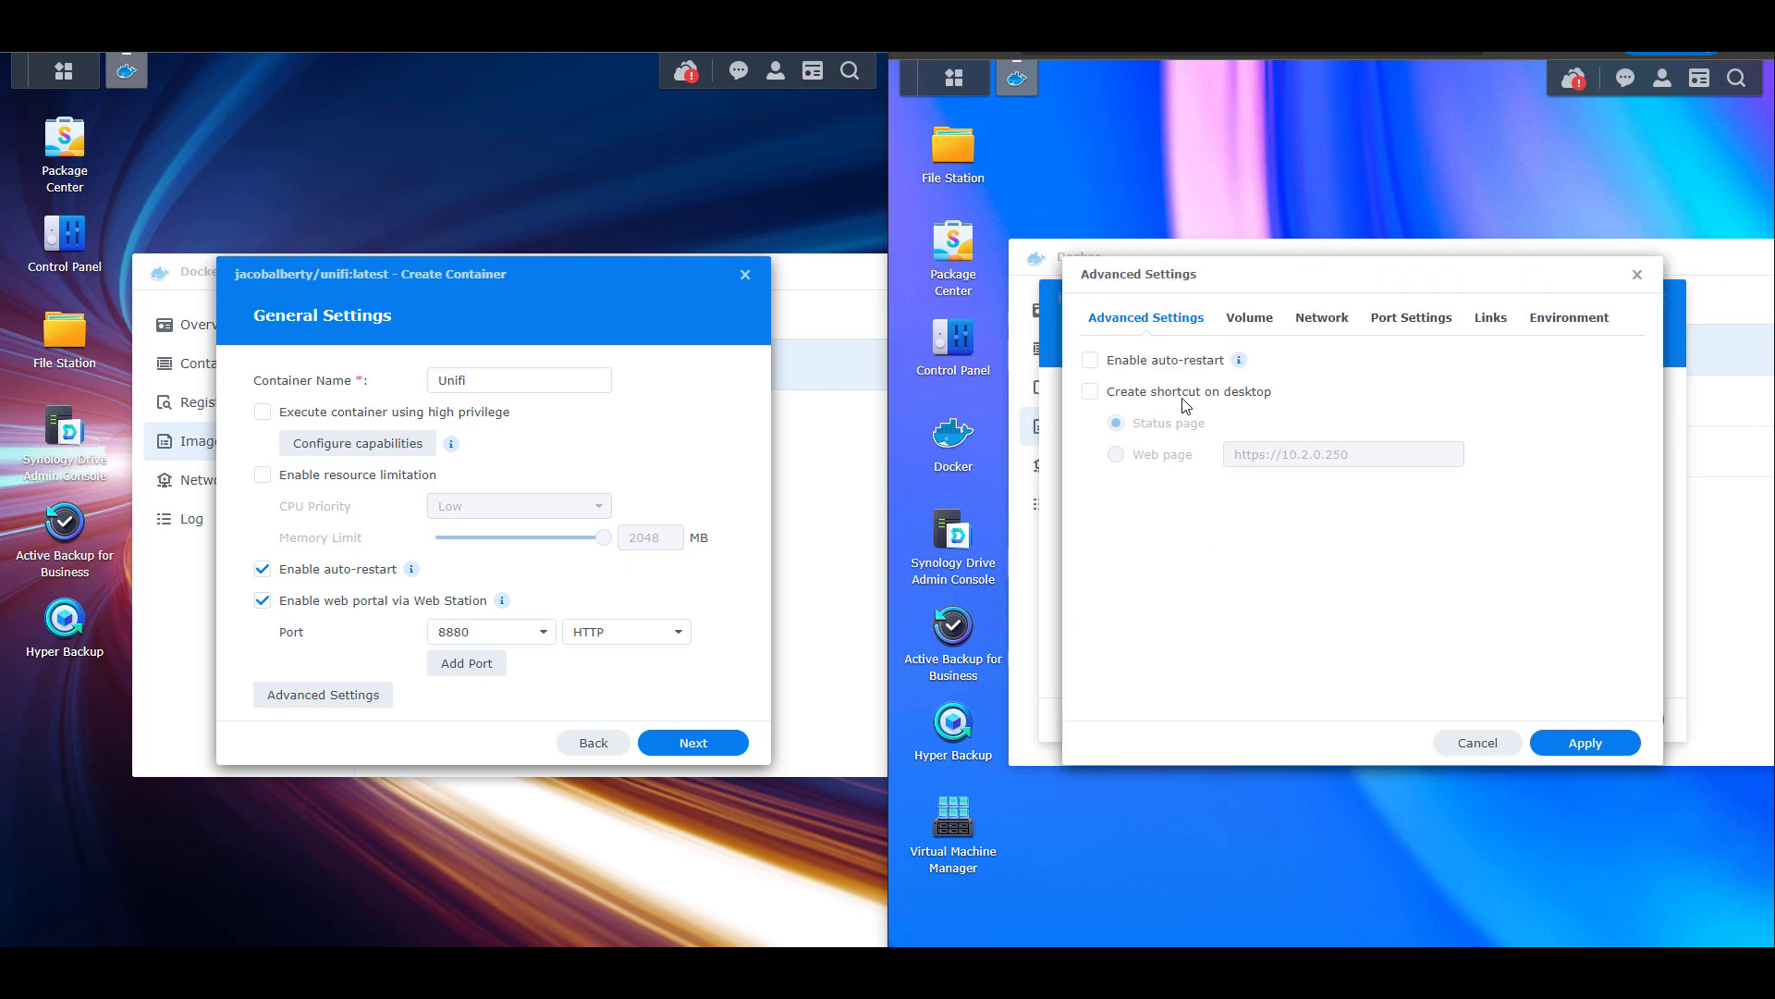
pyautogui.click(1188, 366)
pyautogui.moveTo(502, 606)
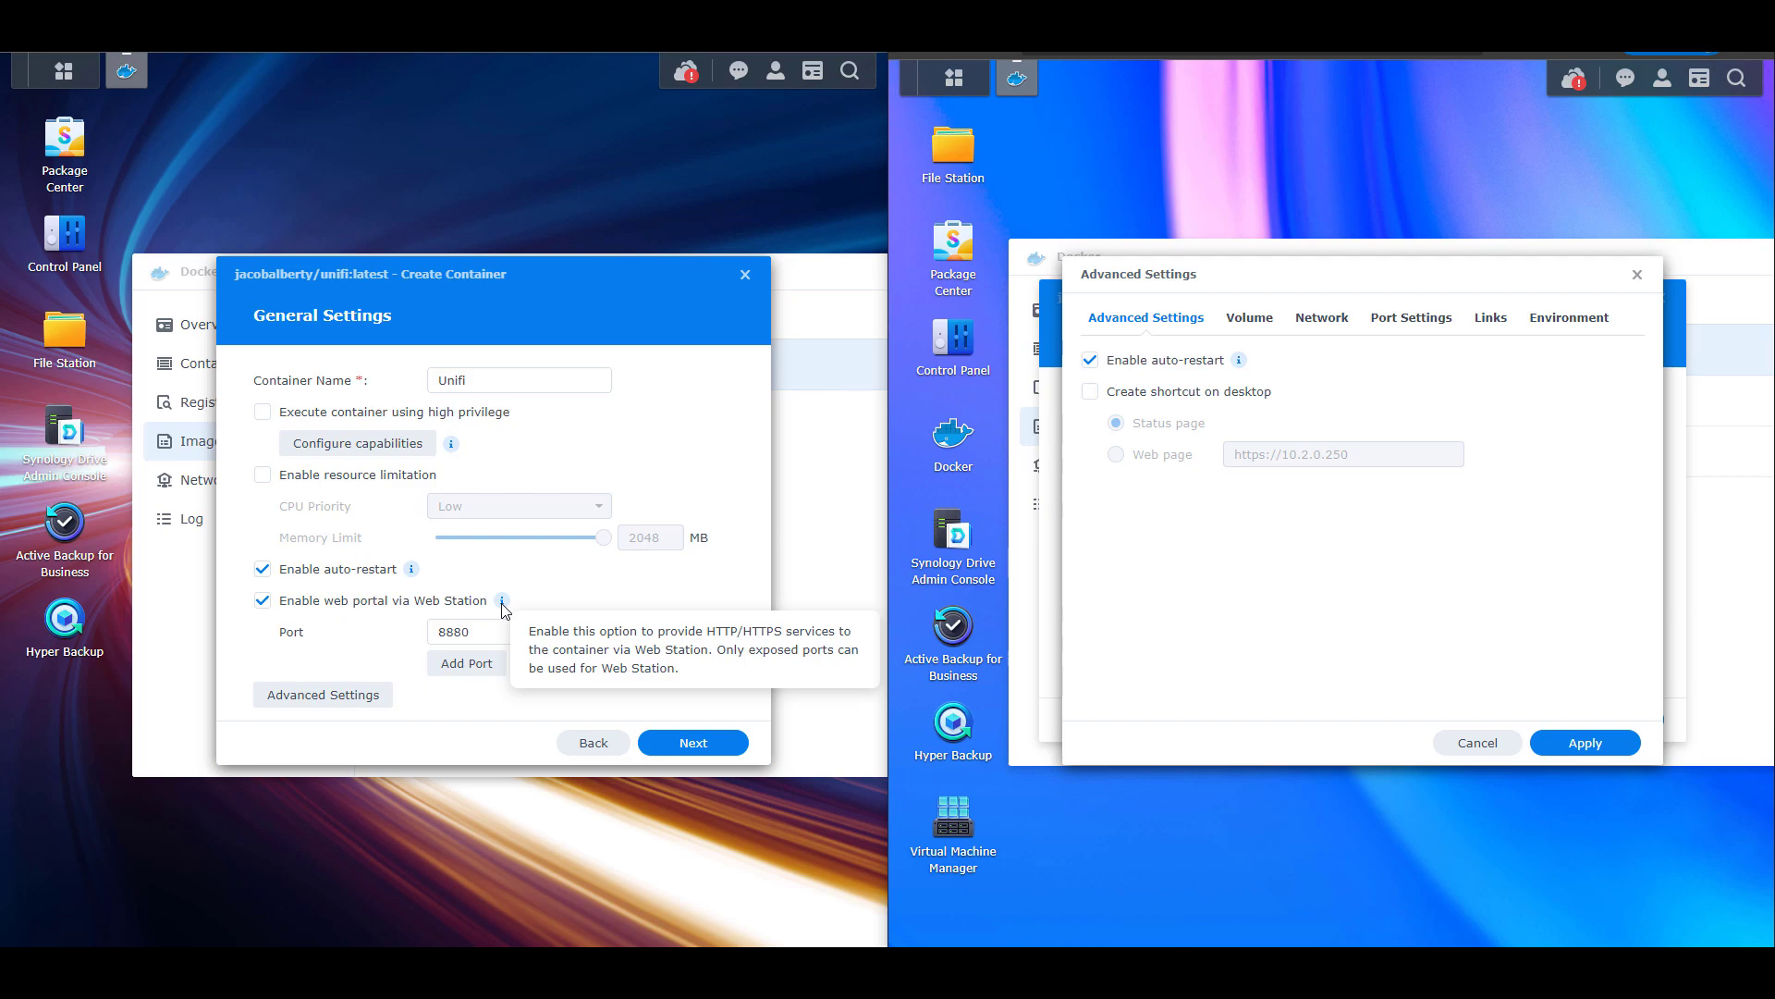
pyautogui.click(476, 603)
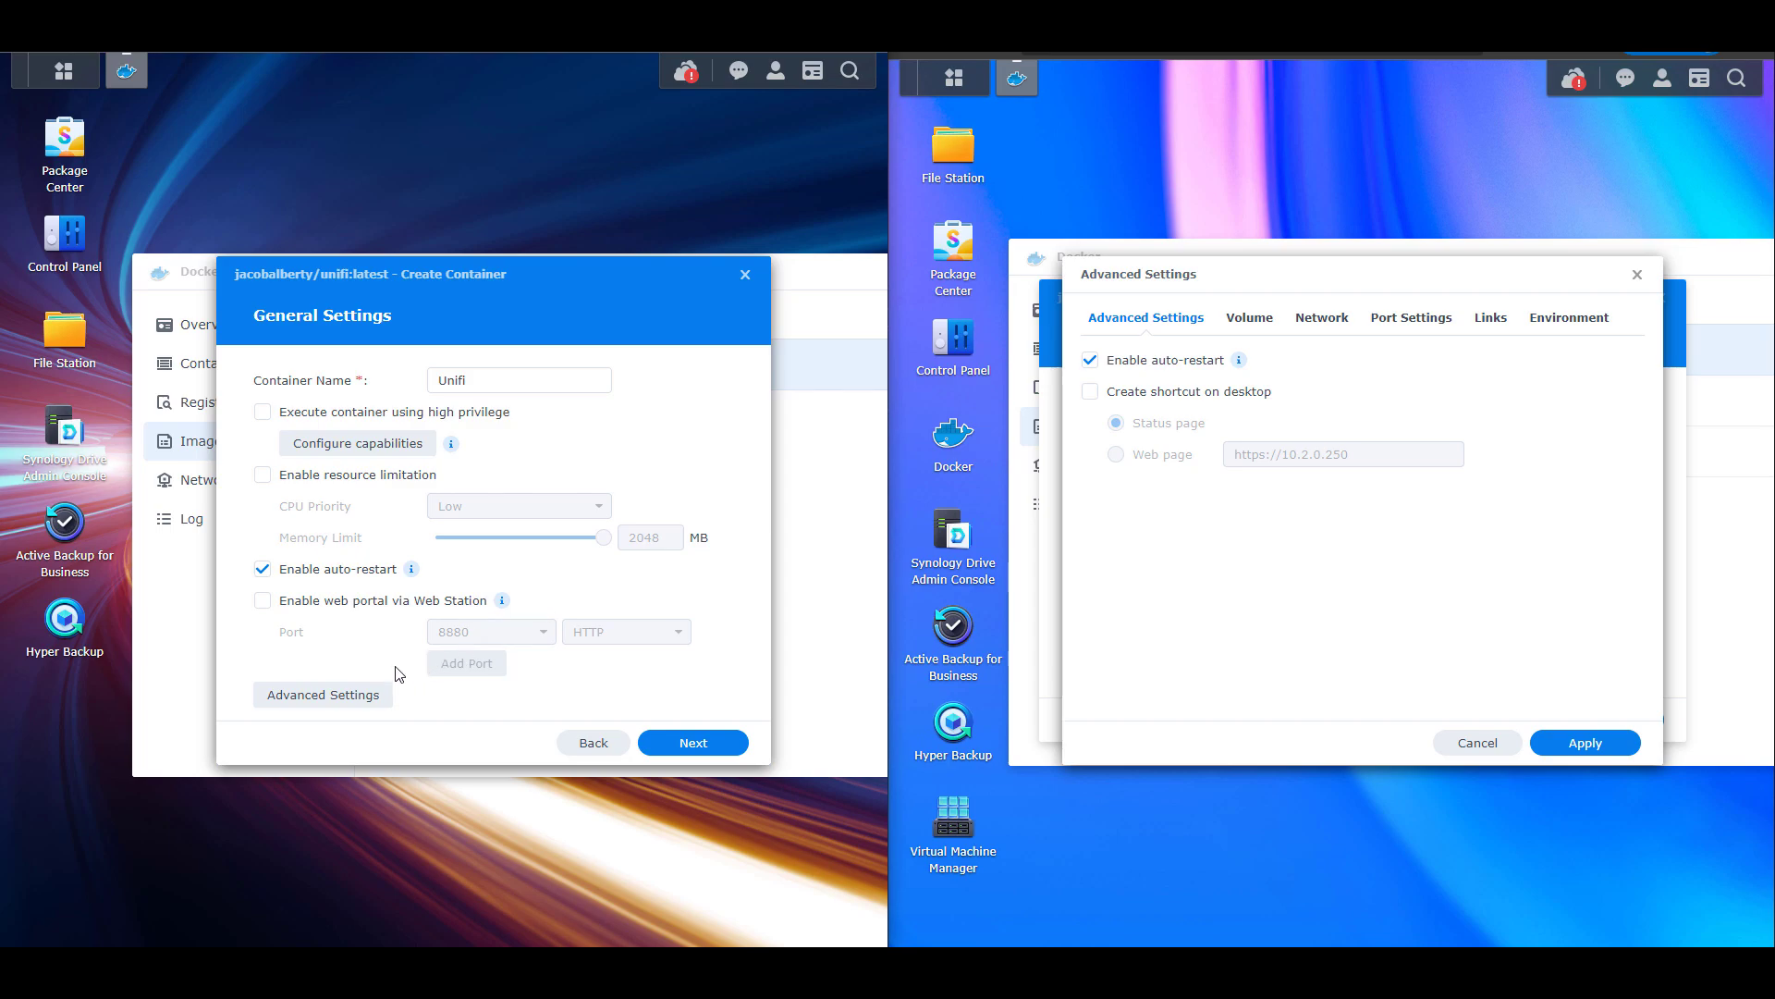
# - Compare the environment variables and container links in the advanced settings of both Unifi containers
pyautogui.click(335, 706)
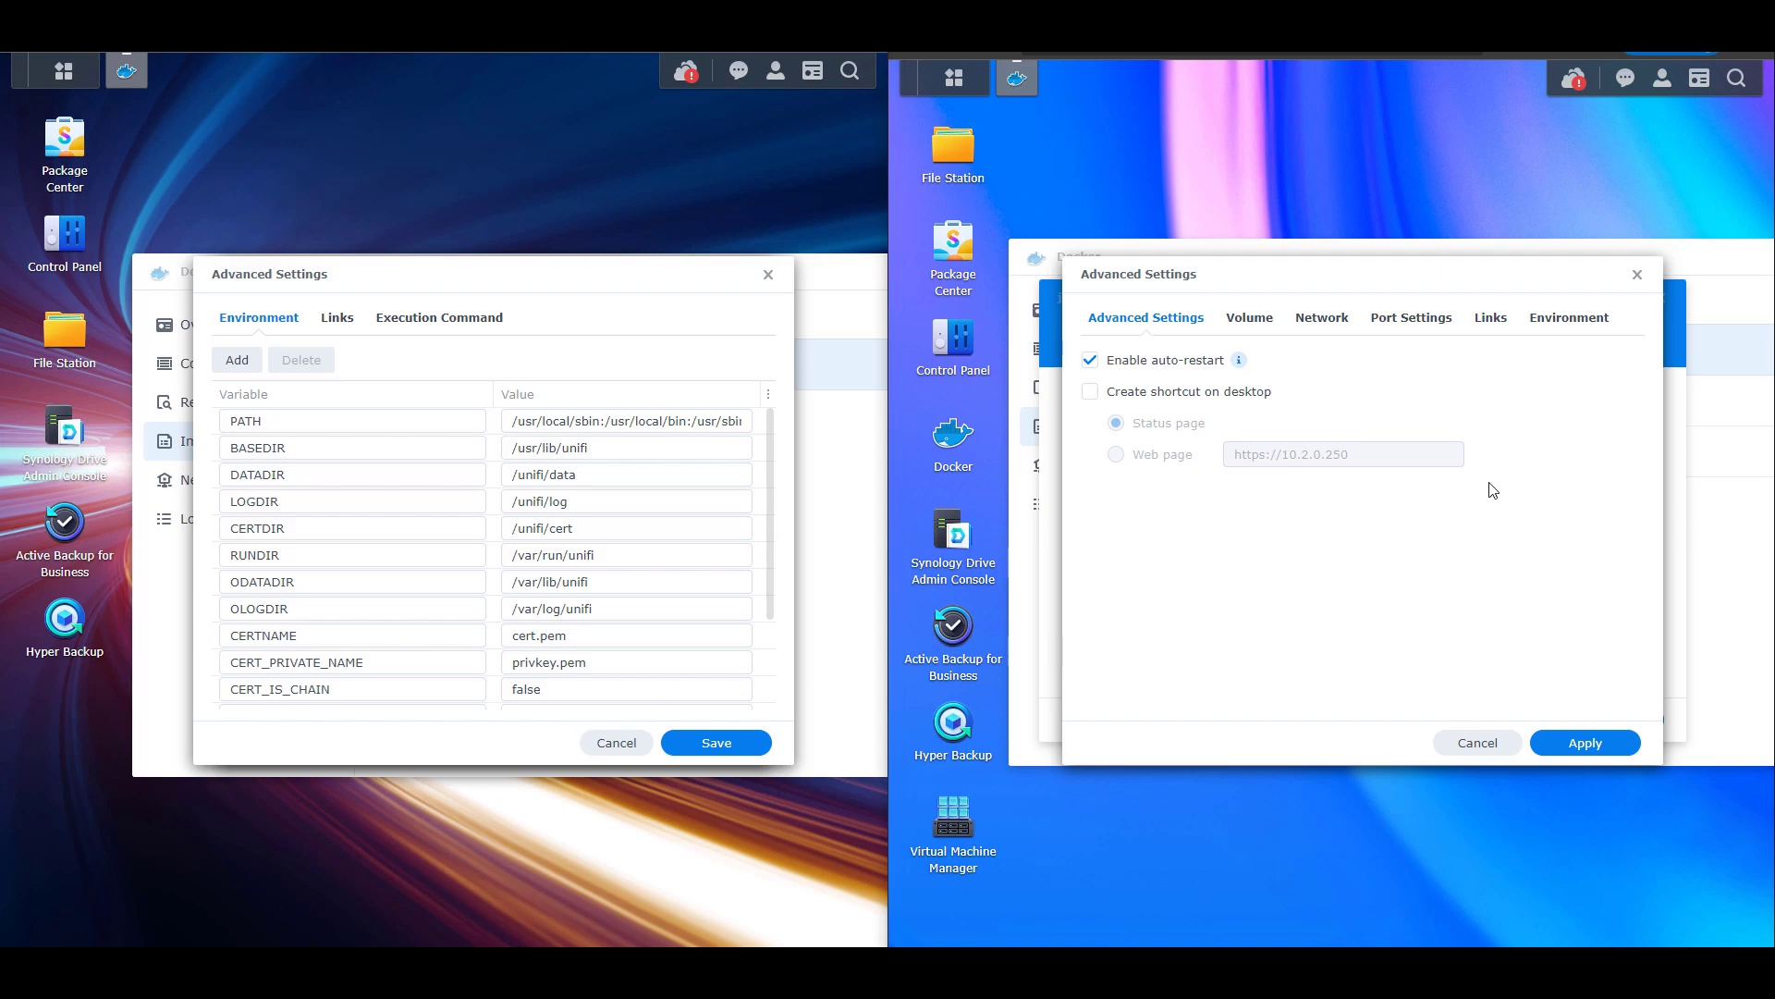
pyautogui.click(1563, 322)
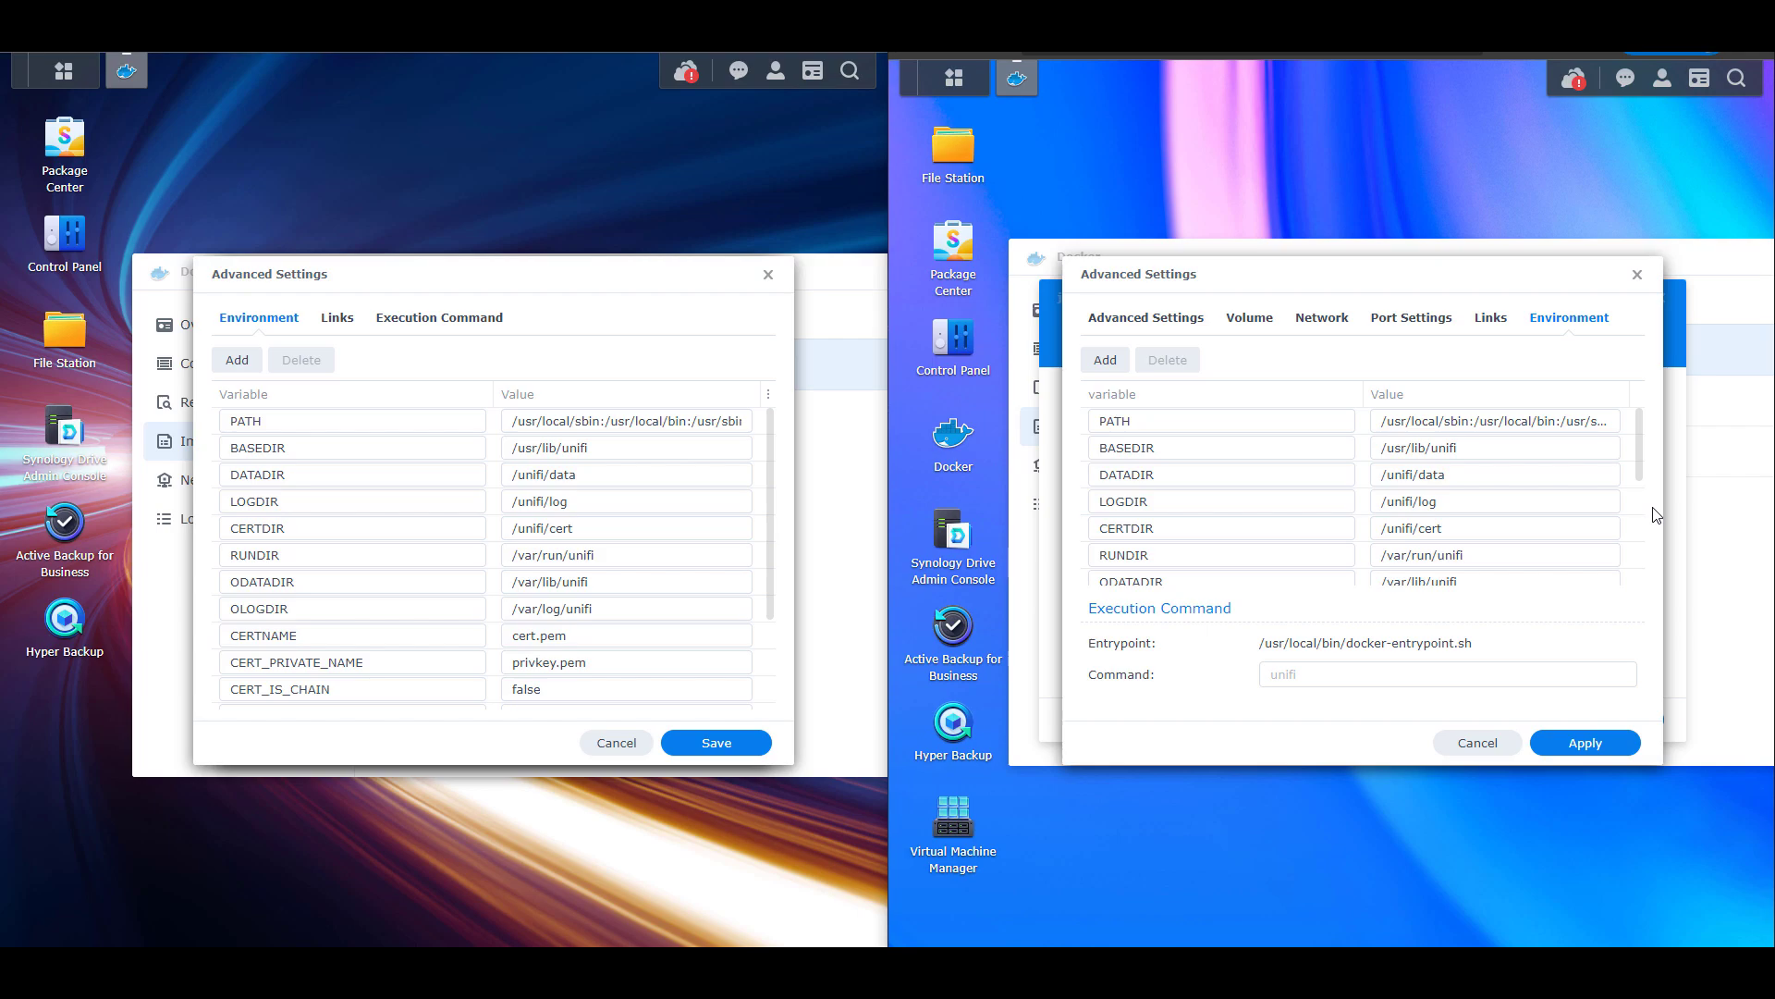
pyautogui.click(346, 320)
pyautogui.click(1487, 322)
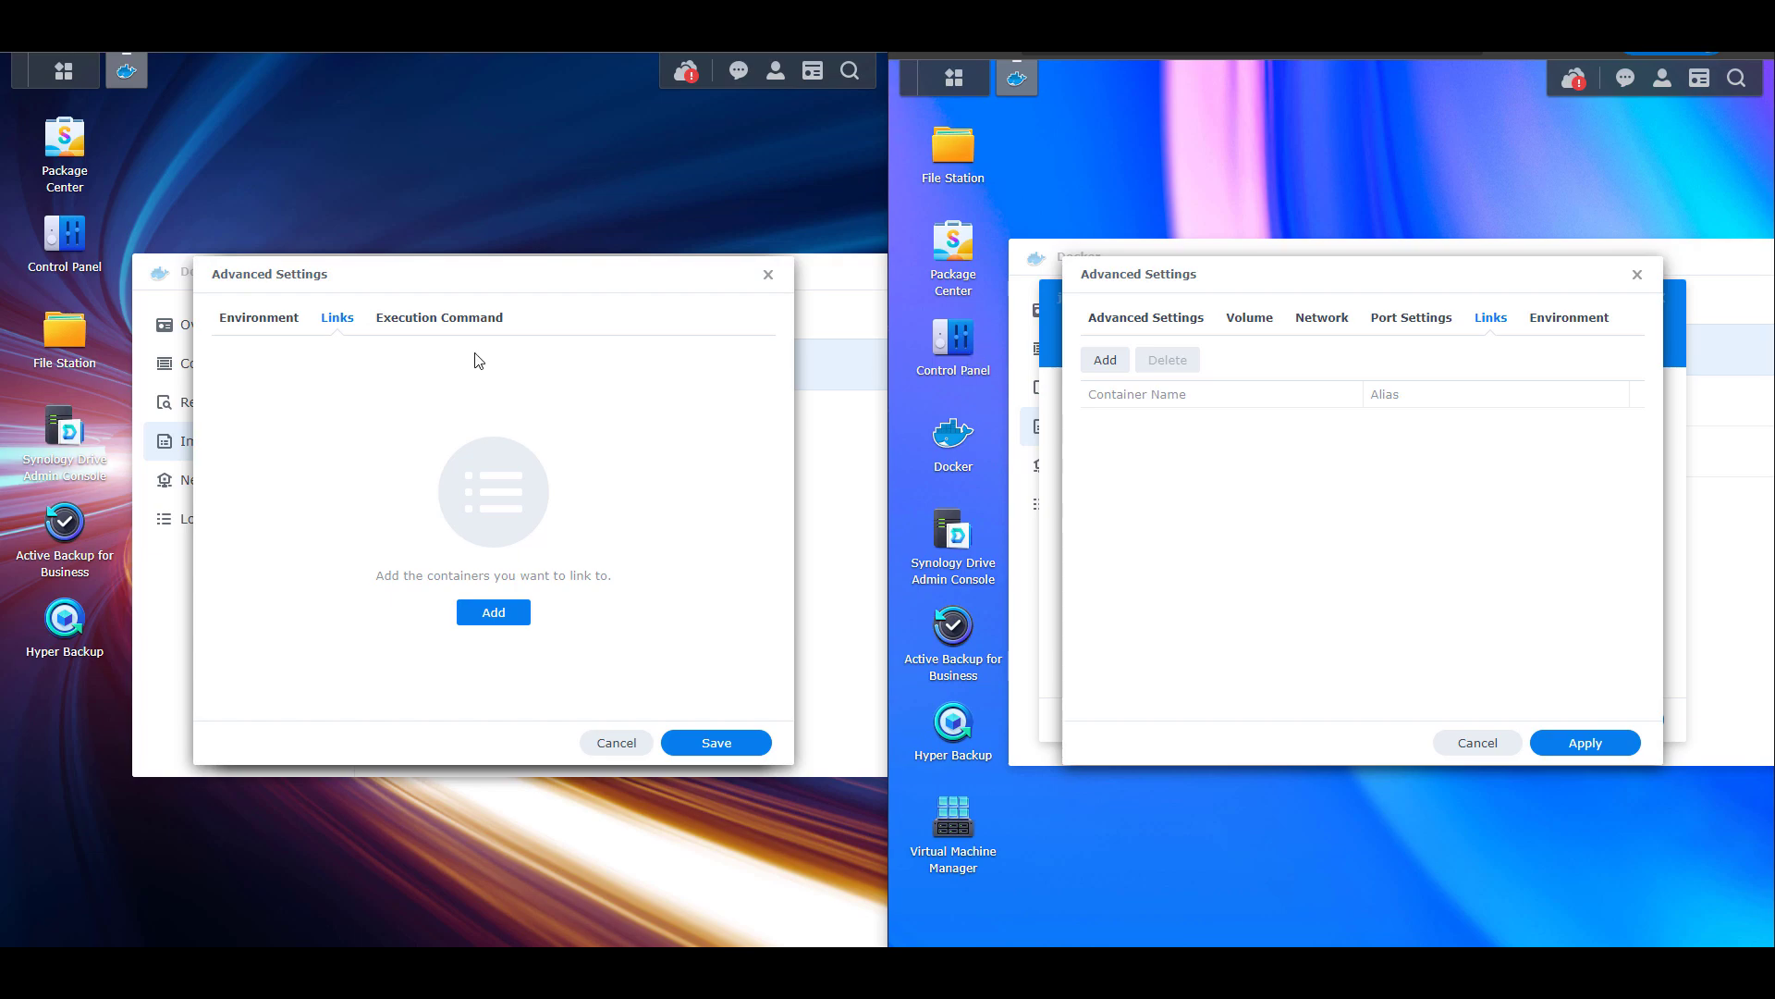
# - Compare the execution command settings of both containers, and close the first container's advanced settings without saving
pyautogui.click(455, 330)
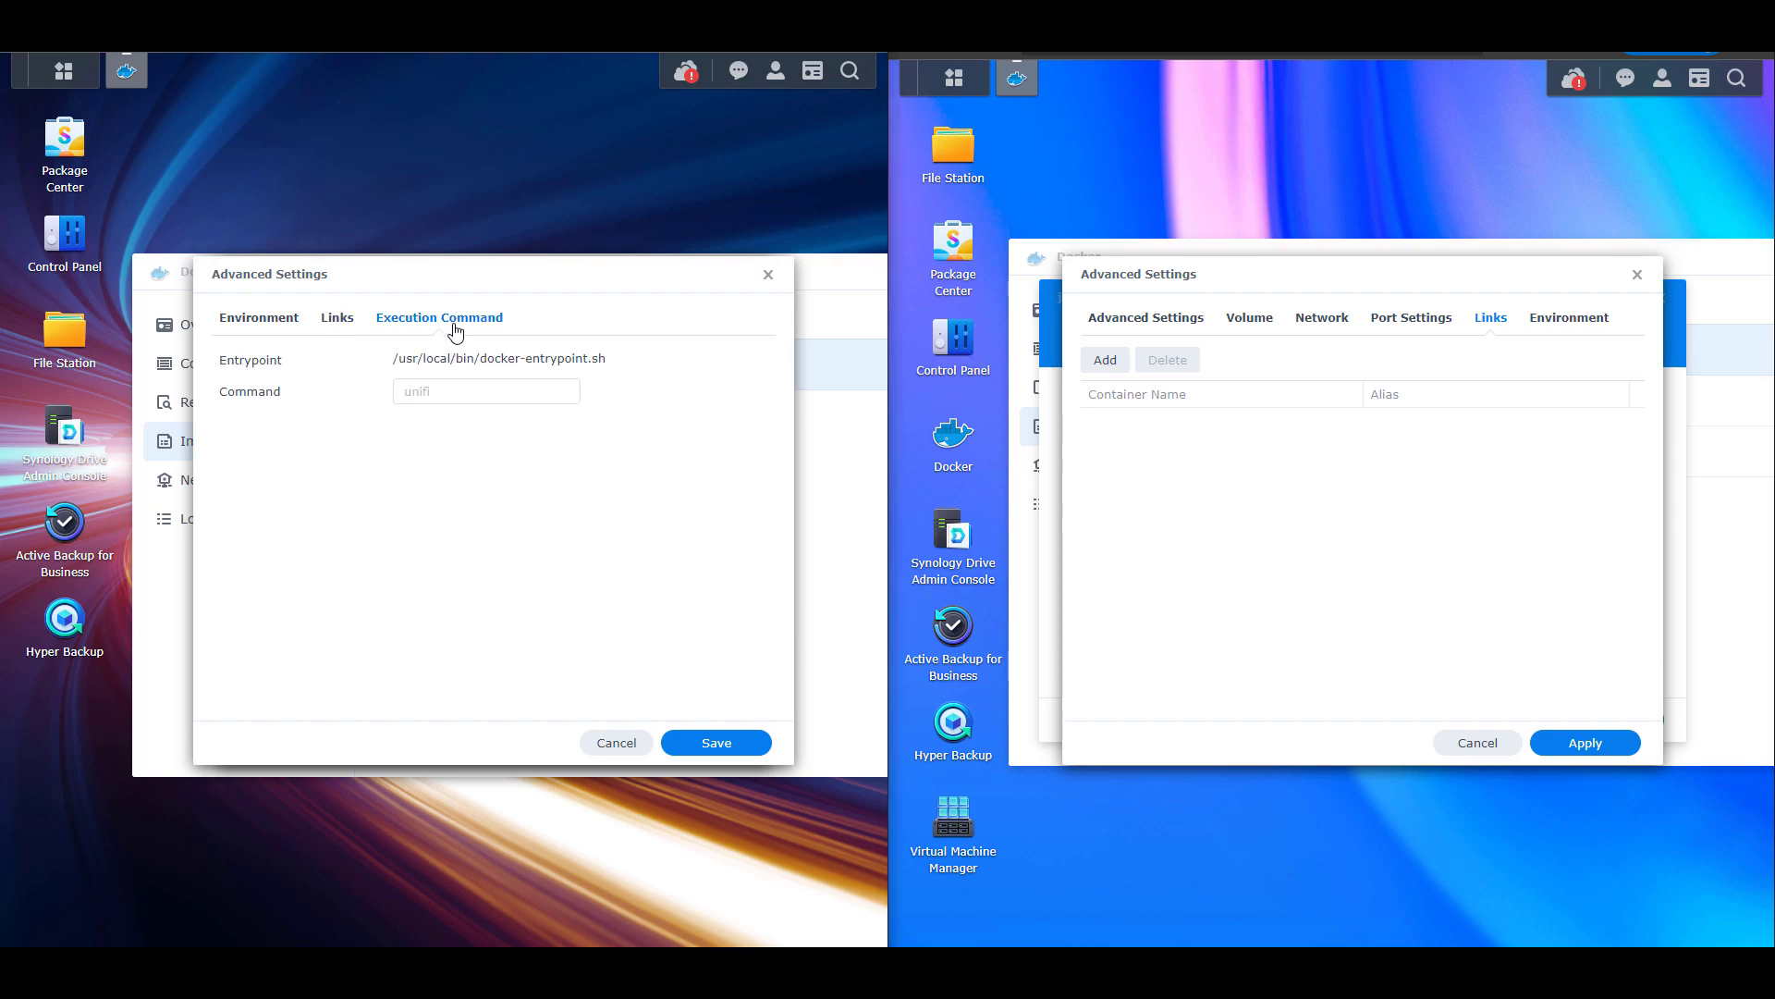
pyautogui.click(1576, 331)
pyautogui.click(566, 391)
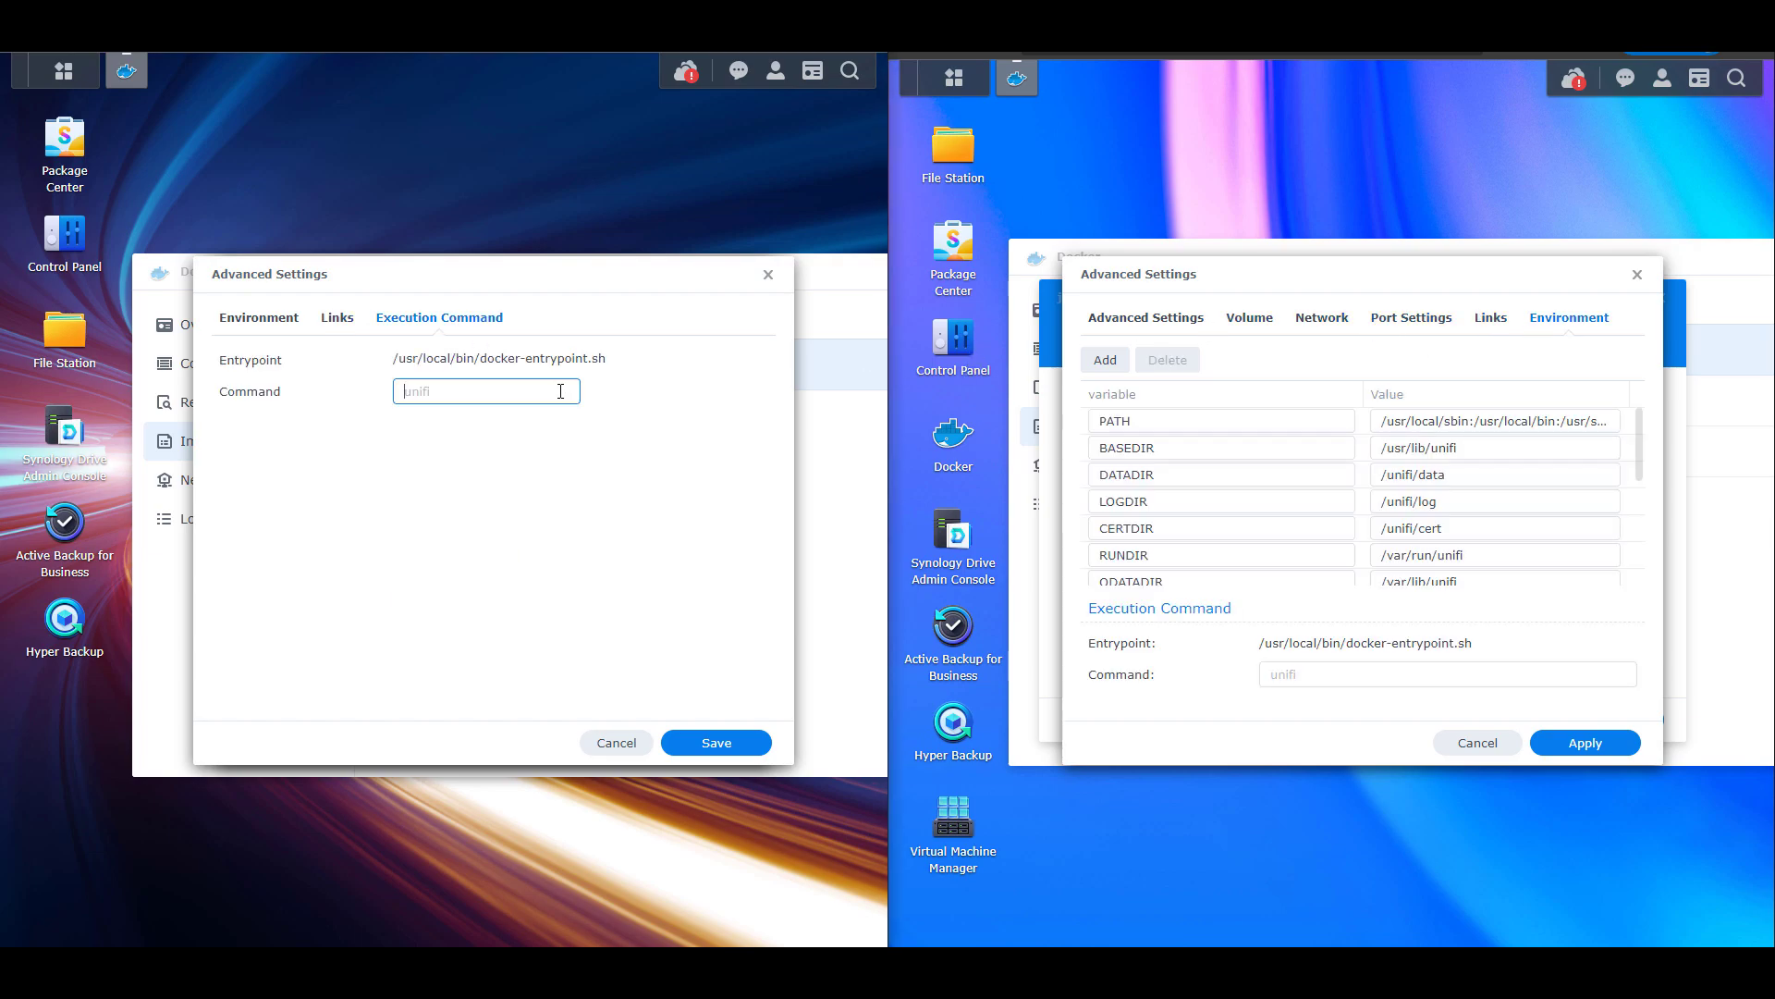
pyautogui.click(1304, 673)
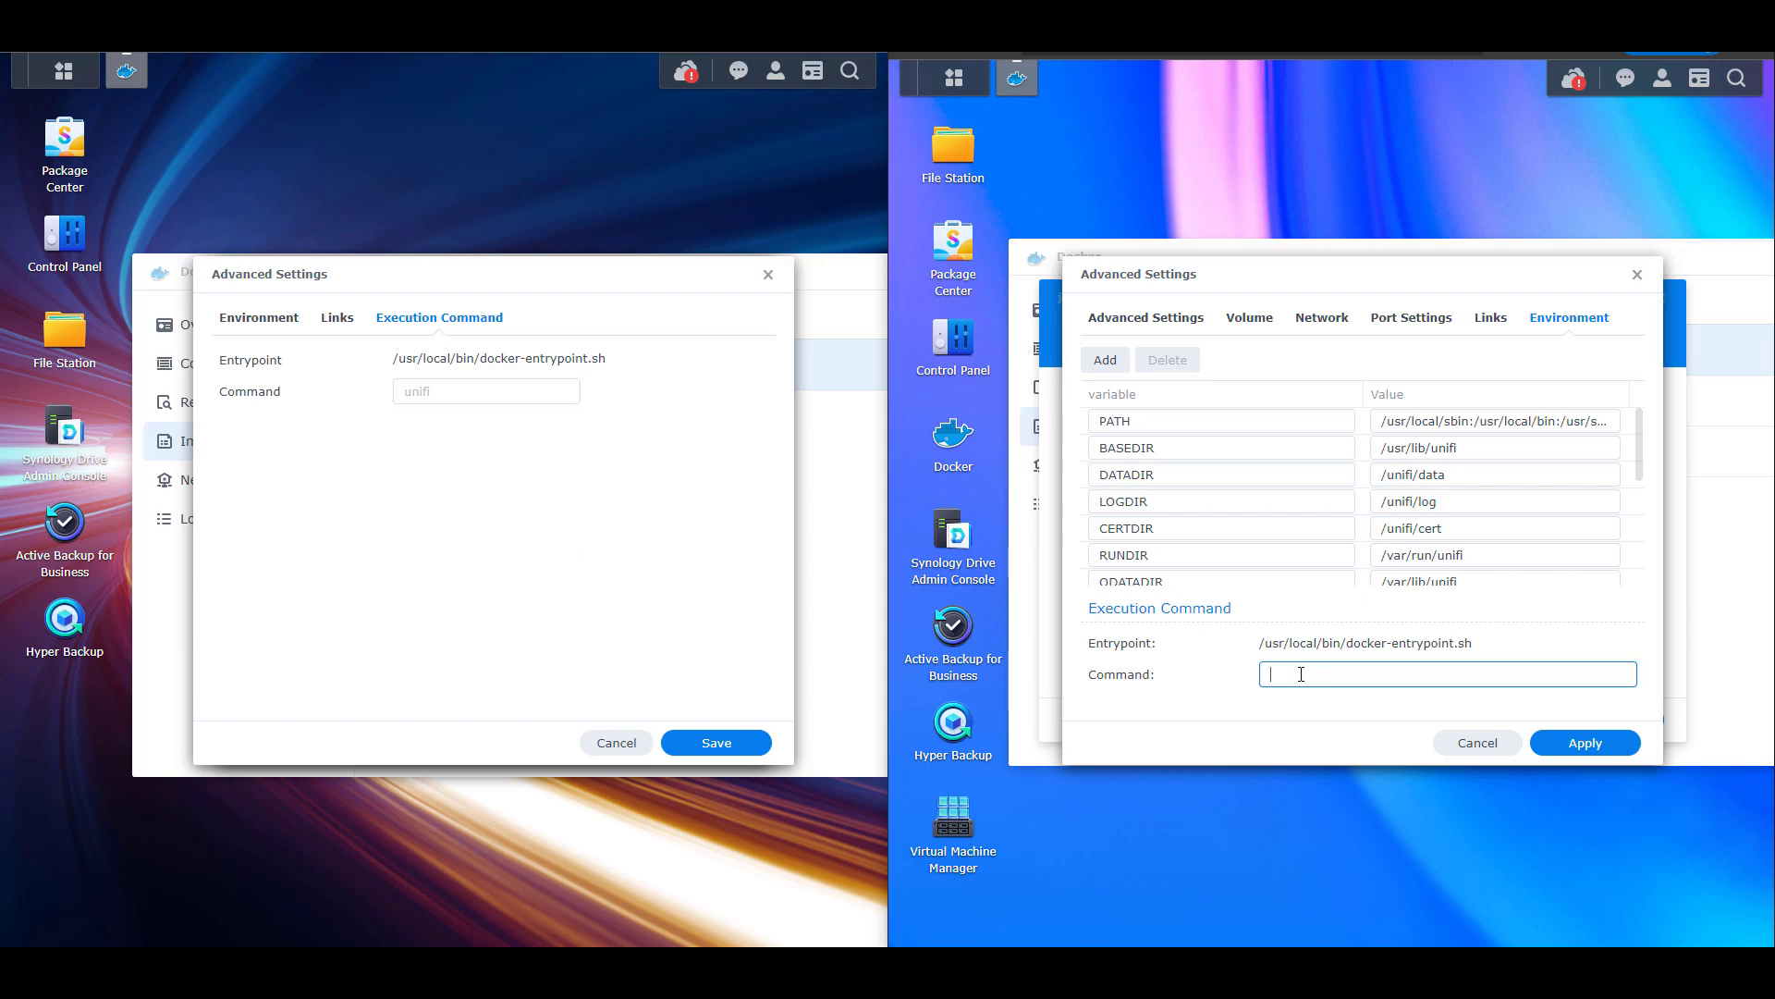
pyautogui.click(1280, 707)
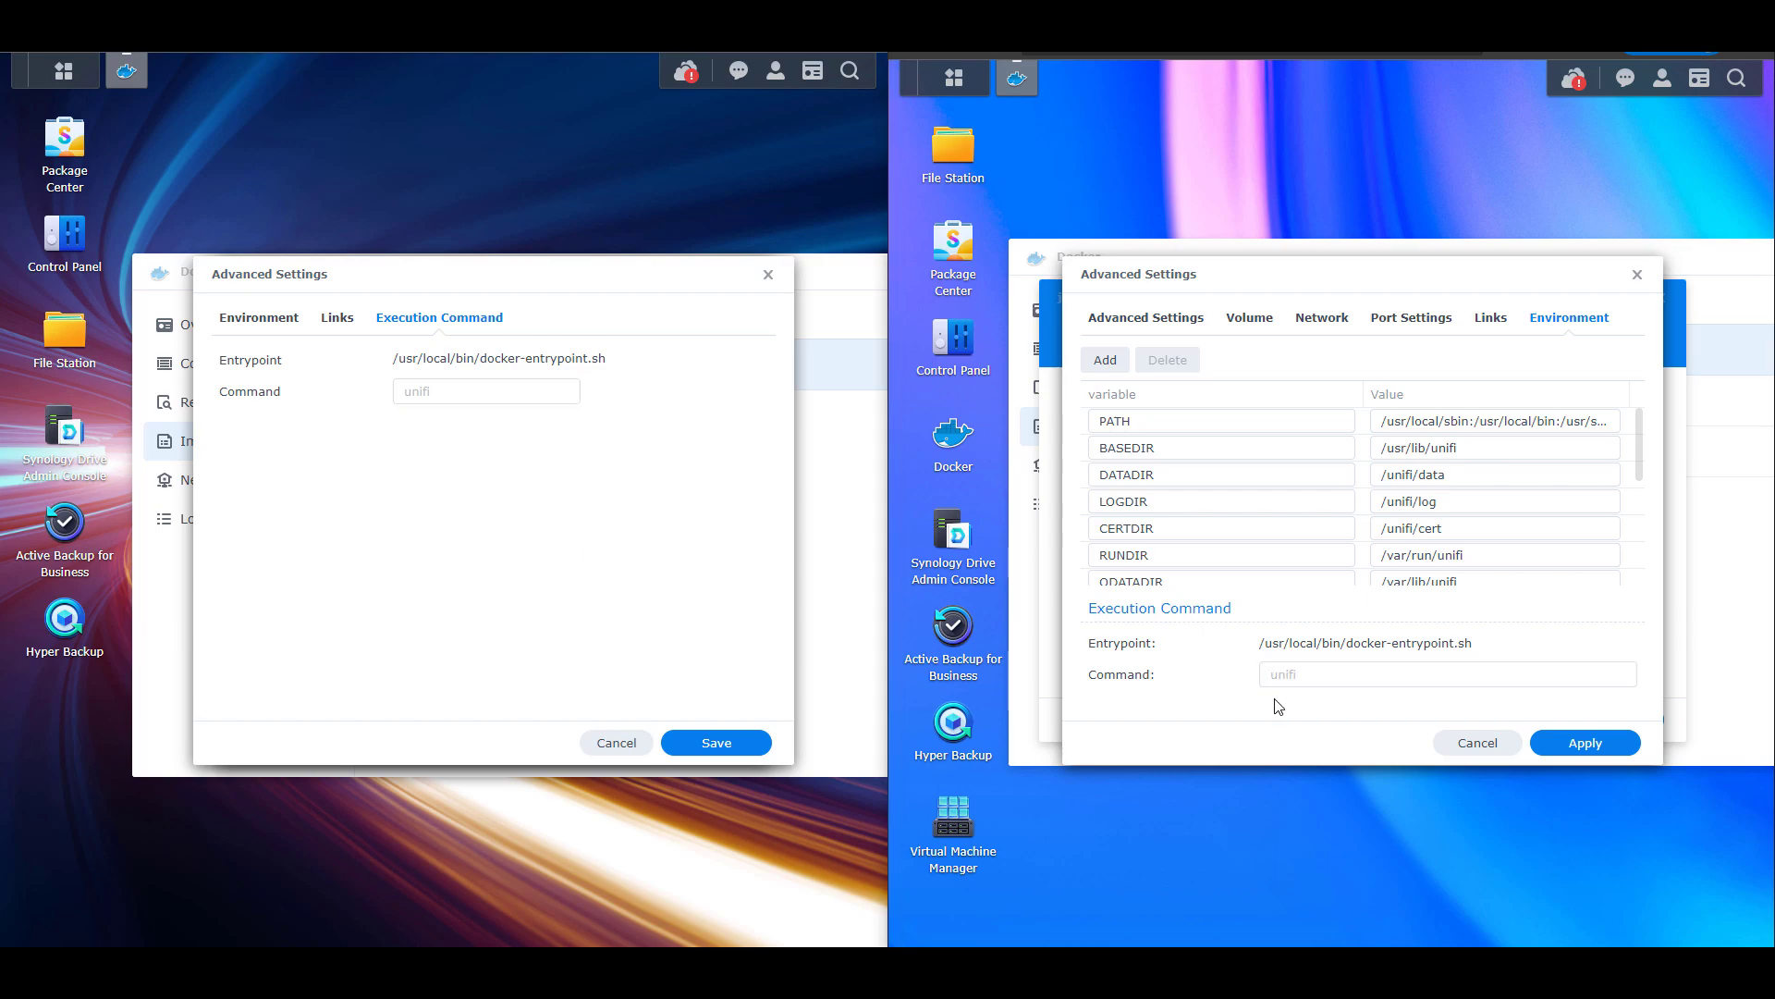
pyautogui.click(622, 740)
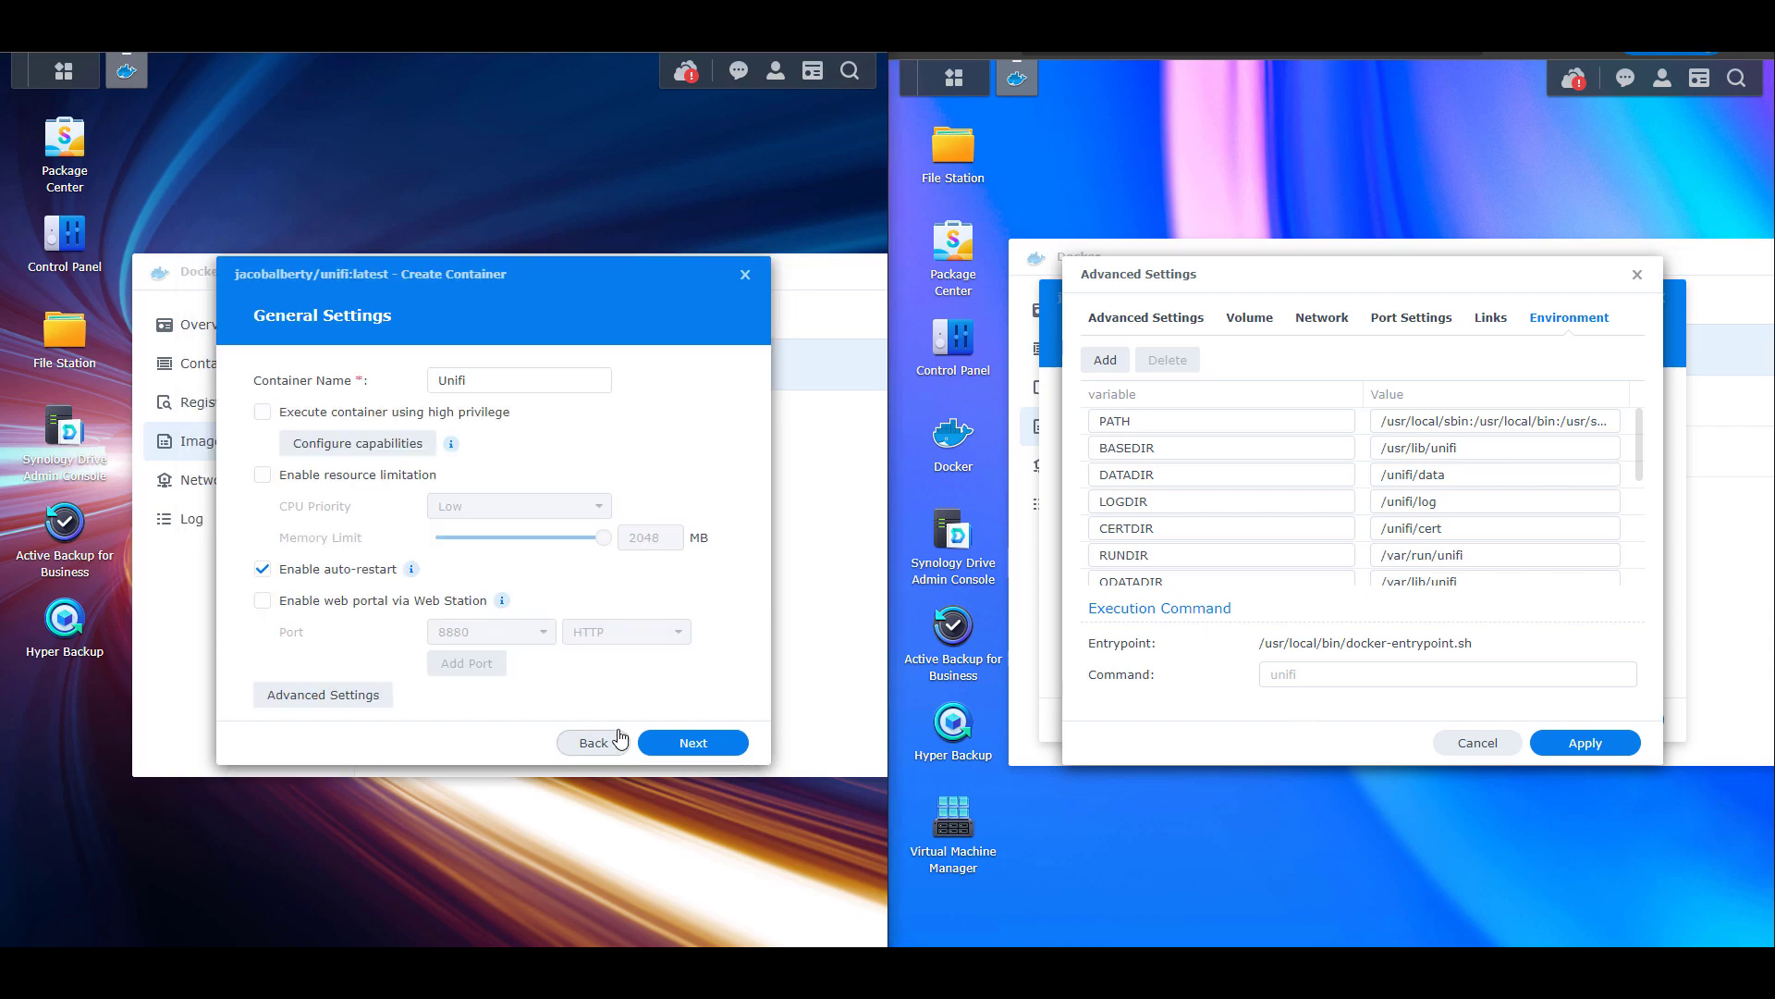
# - Compare both containers' port settings, and set the first container to use the same network as Docker Host, continuing to its volume settings
pyautogui.click(718, 745)
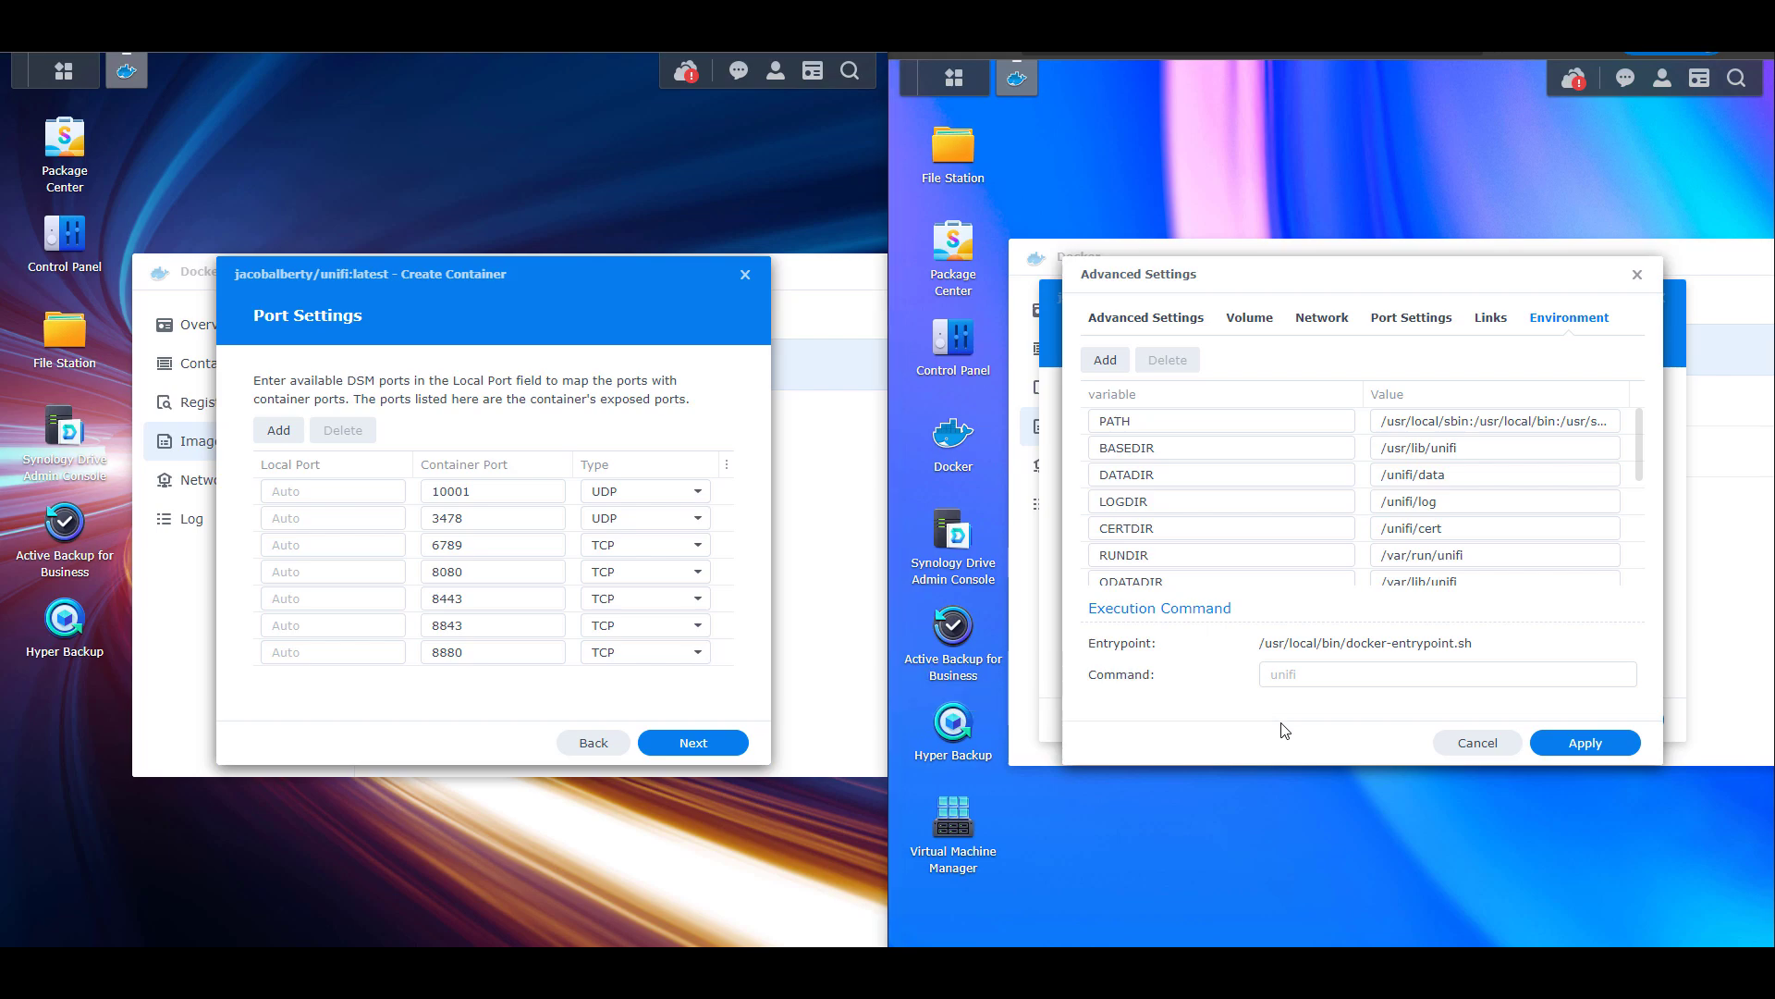
pyautogui.click(1407, 319)
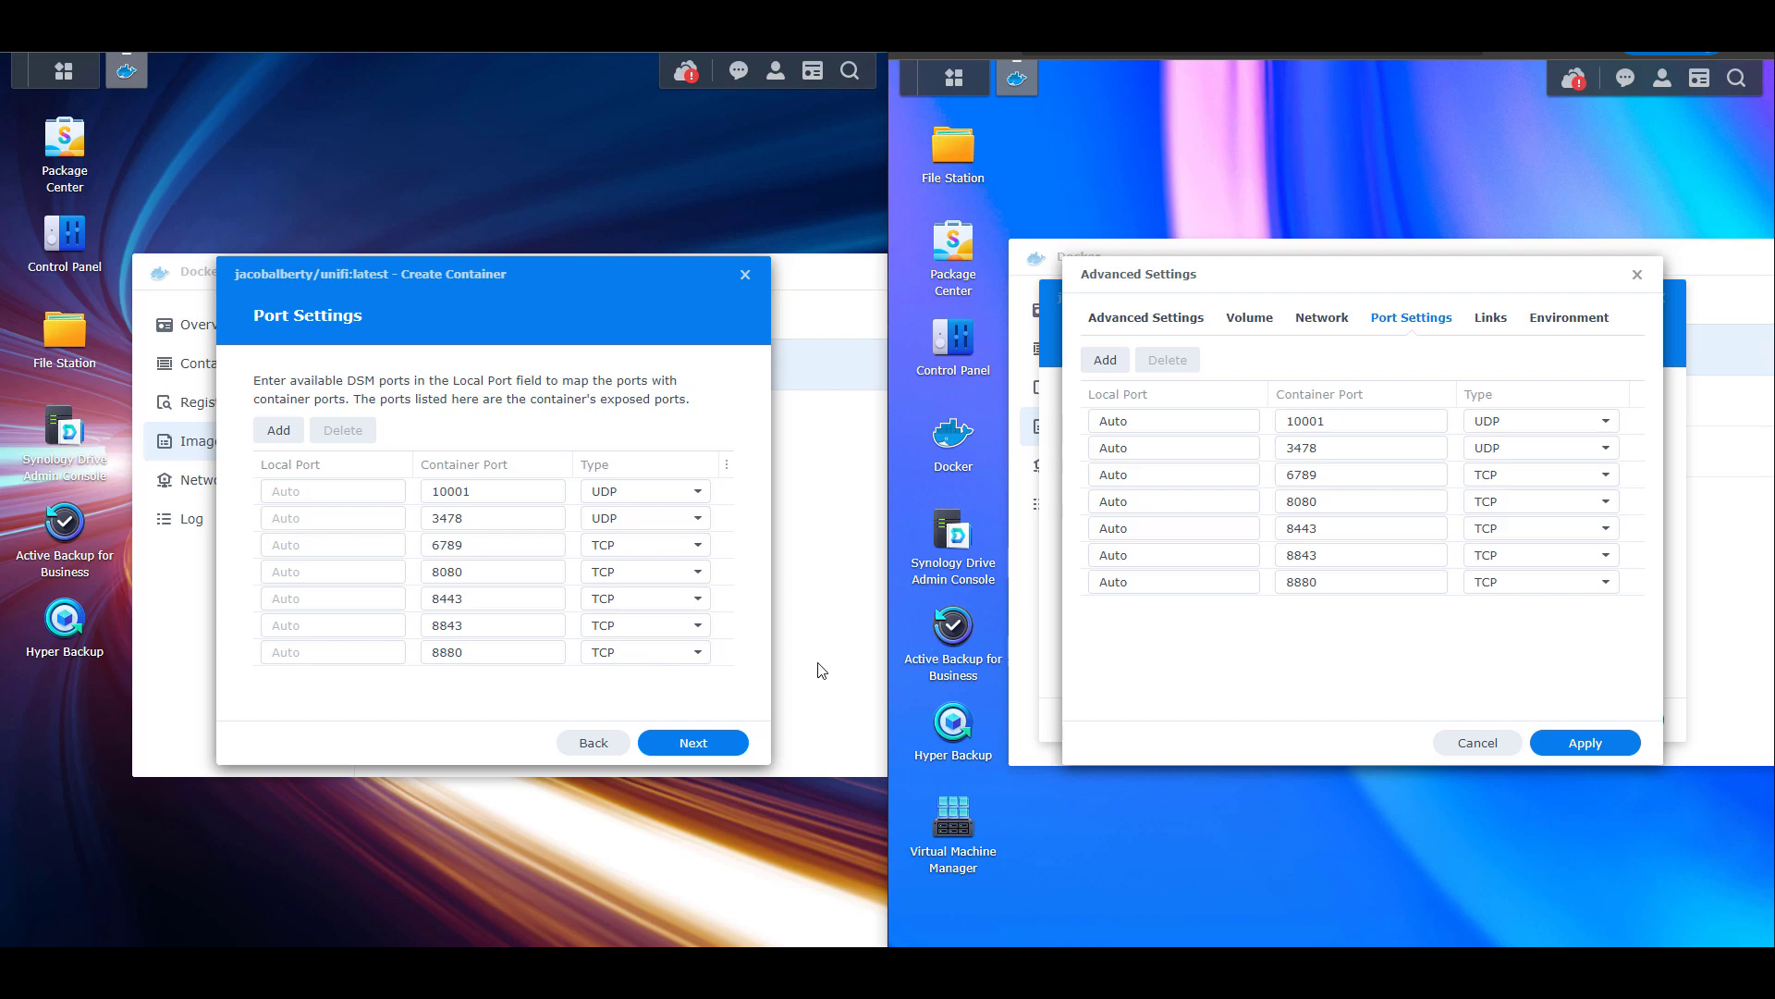
pyautogui.click(587, 742)
pyautogui.click(586, 750)
pyautogui.click(408, 548)
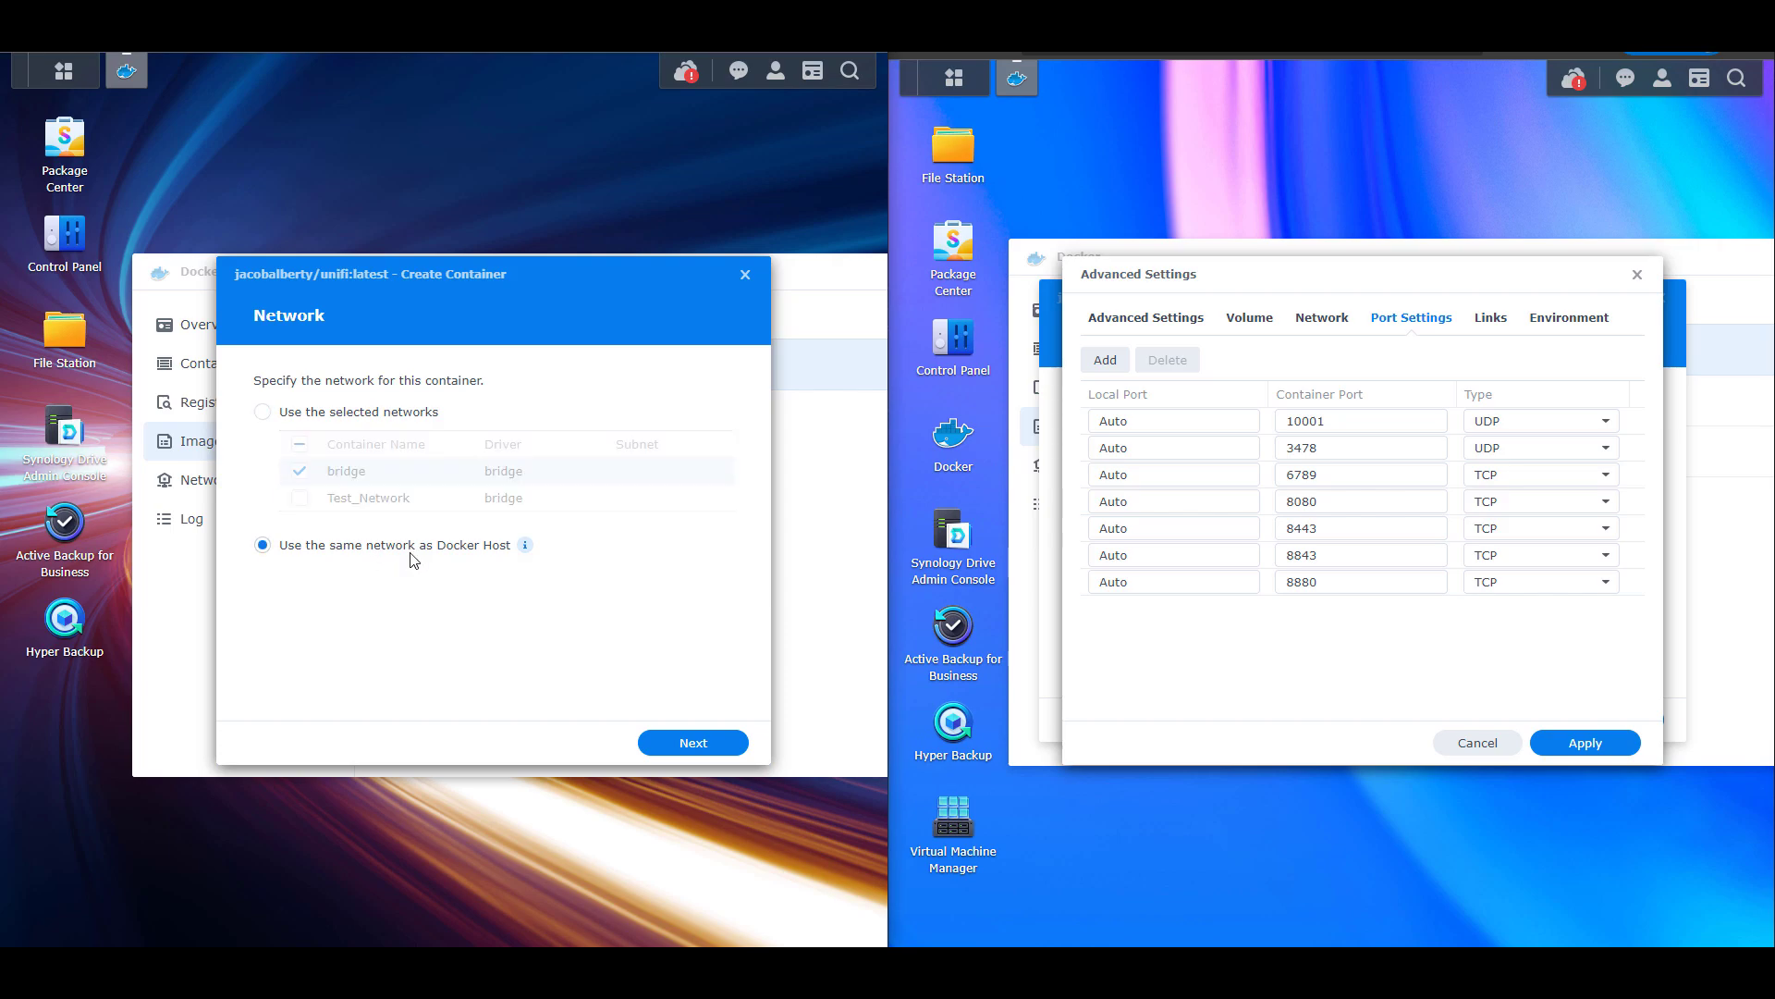
pyautogui.click(675, 744)
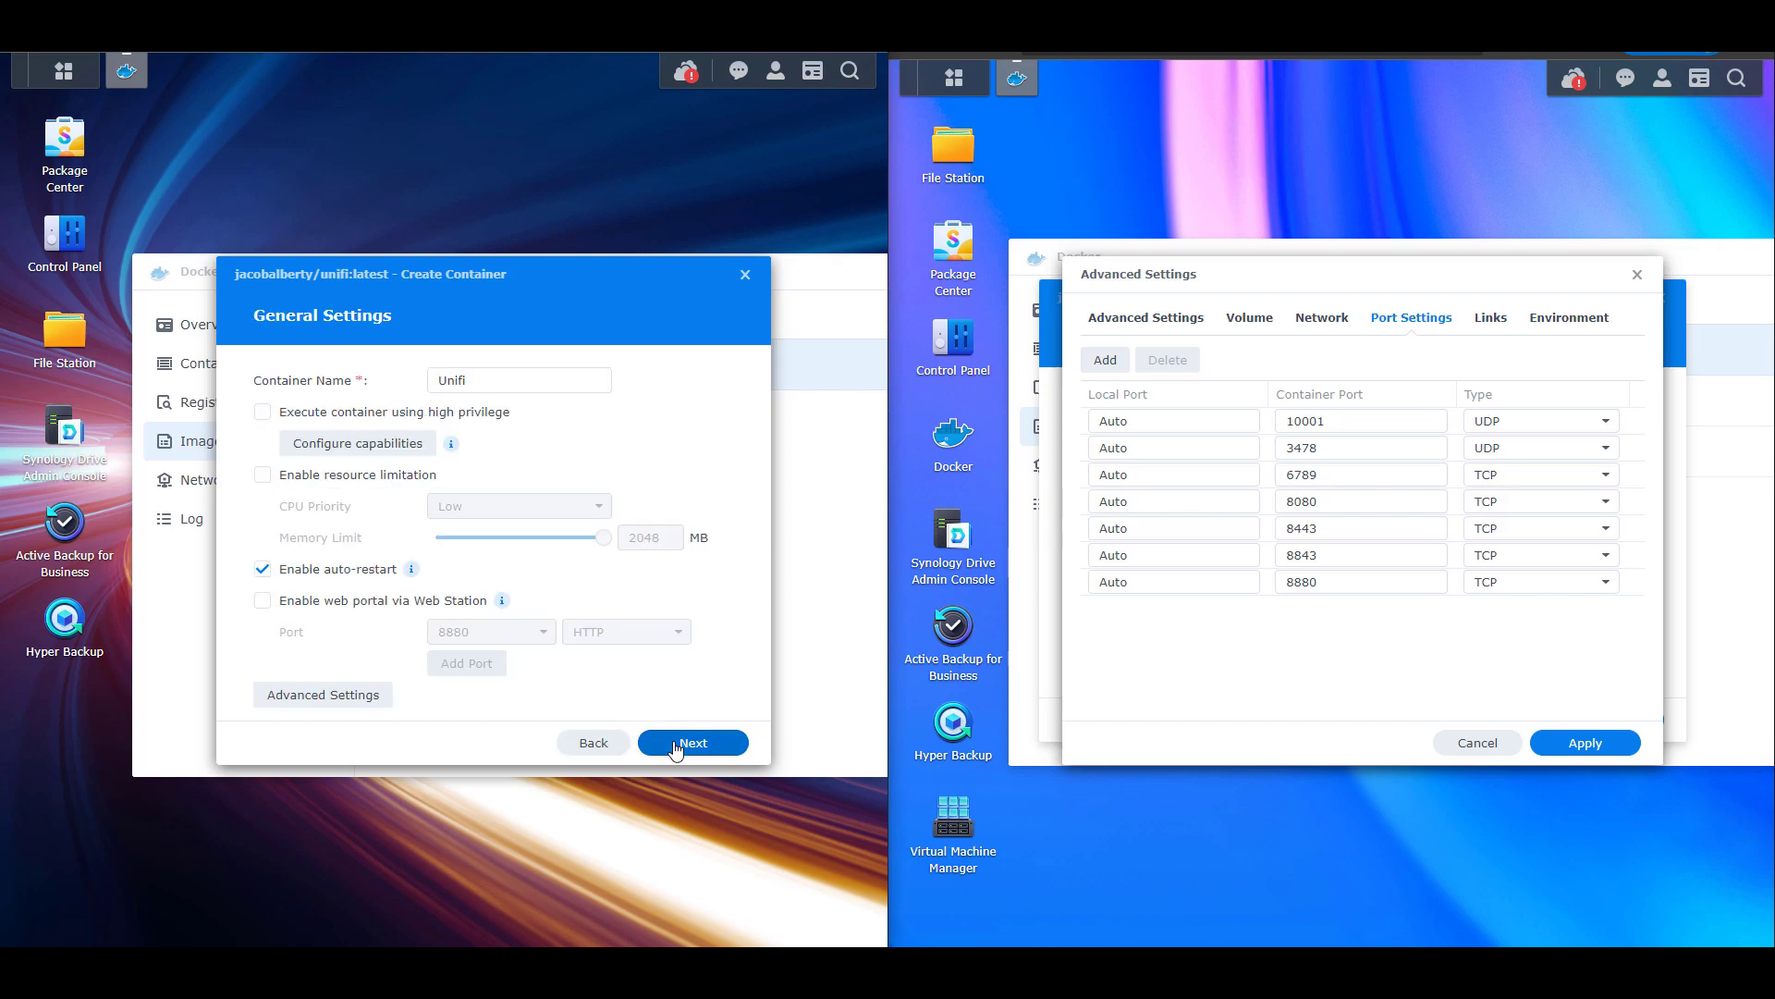
pyautogui.click(676, 749)
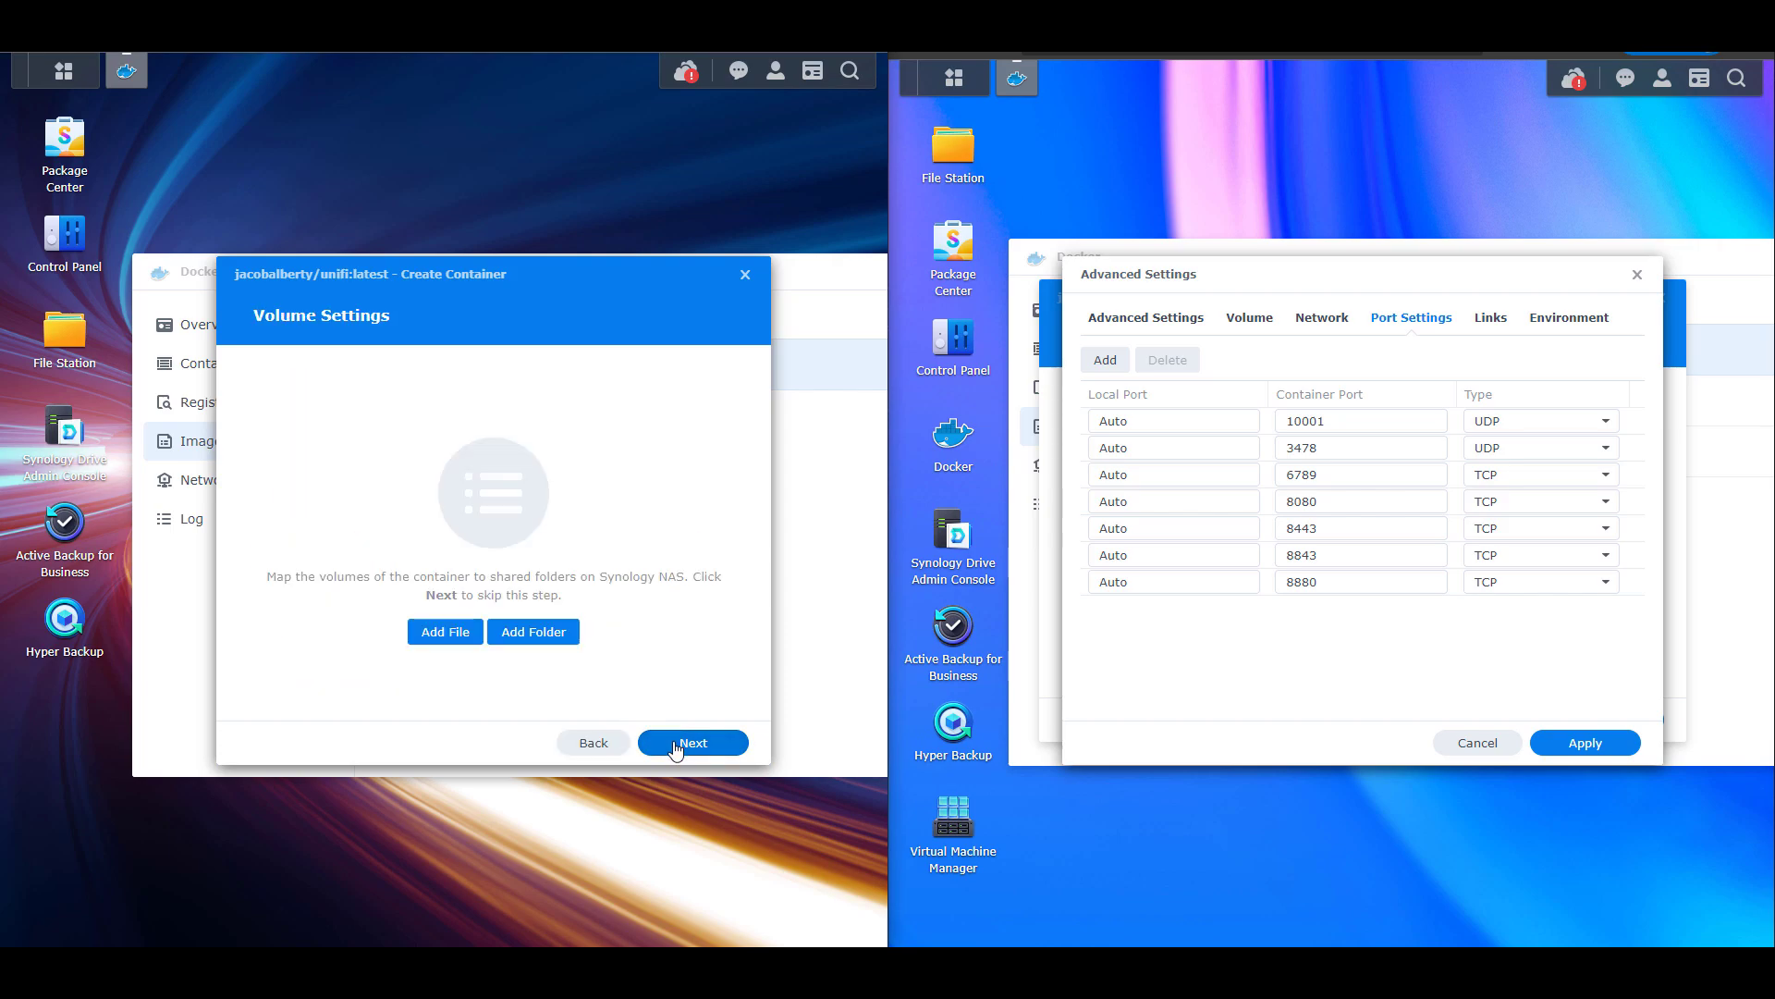
# - Set the second container to use the same network as Docker Host, and check its port and volume settings
pyautogui.click(1322, 329)
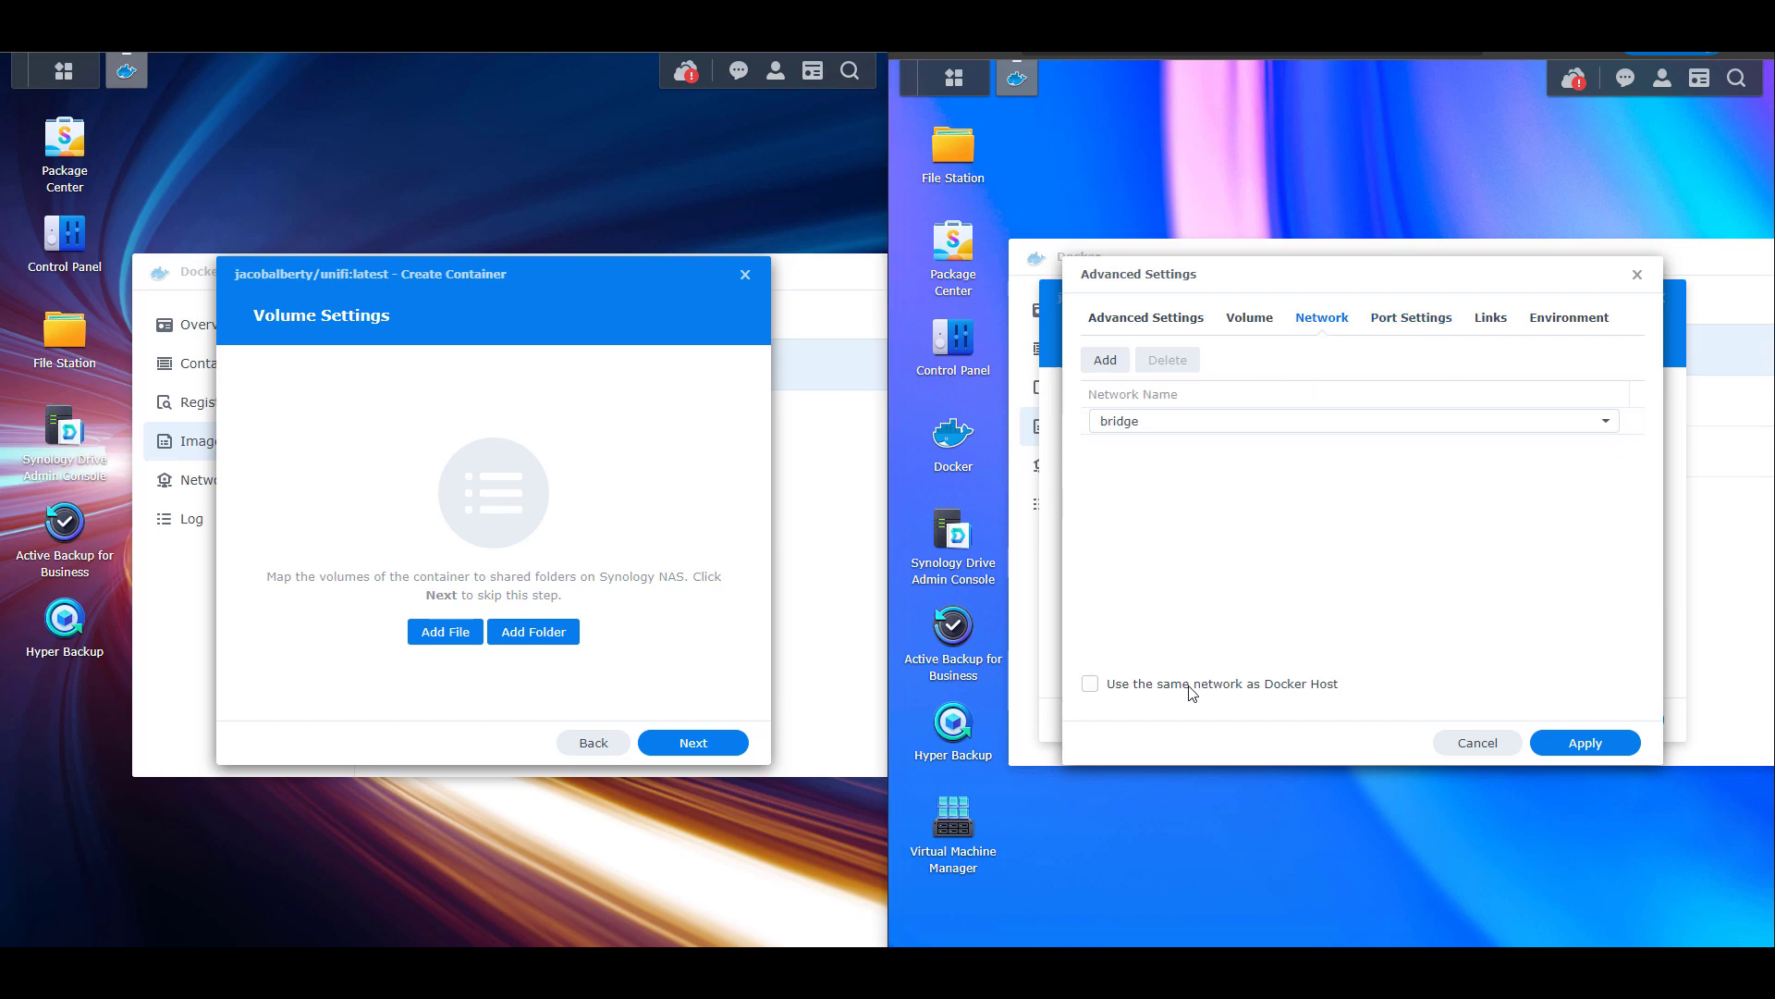
pyautogui.click(1191, 687)
pyautogui.click(1398, 319)
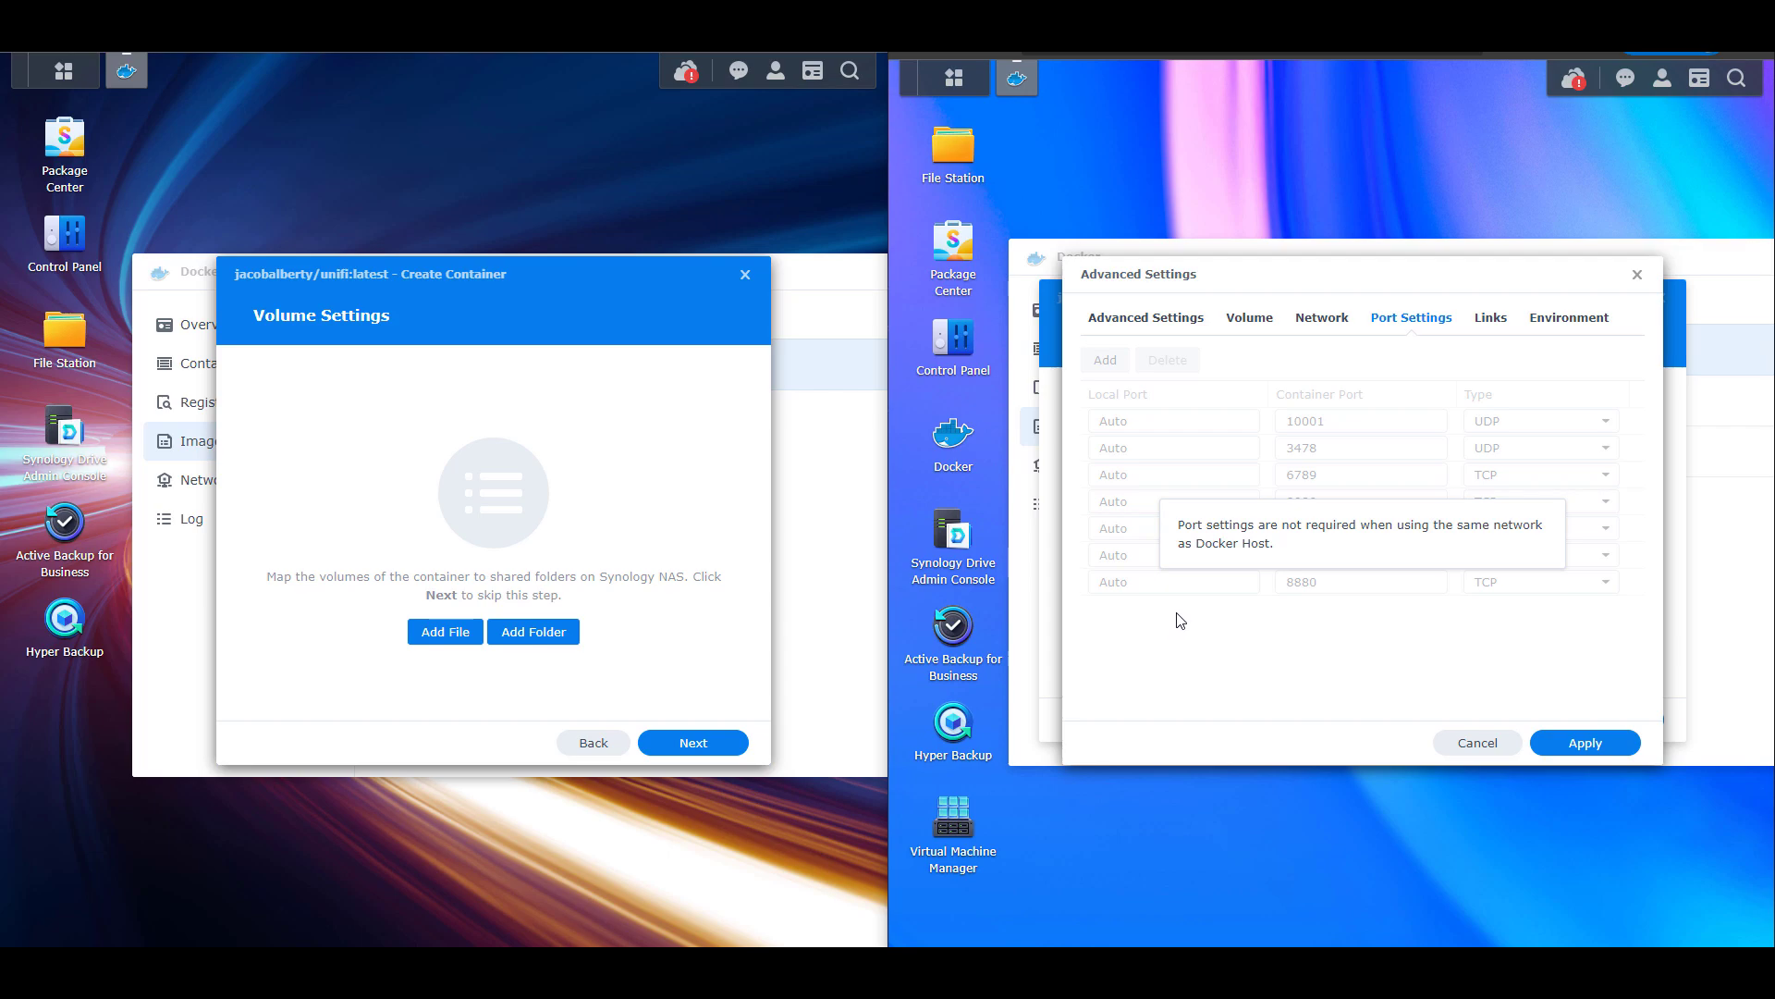
pyautogui.click(1254, 329)
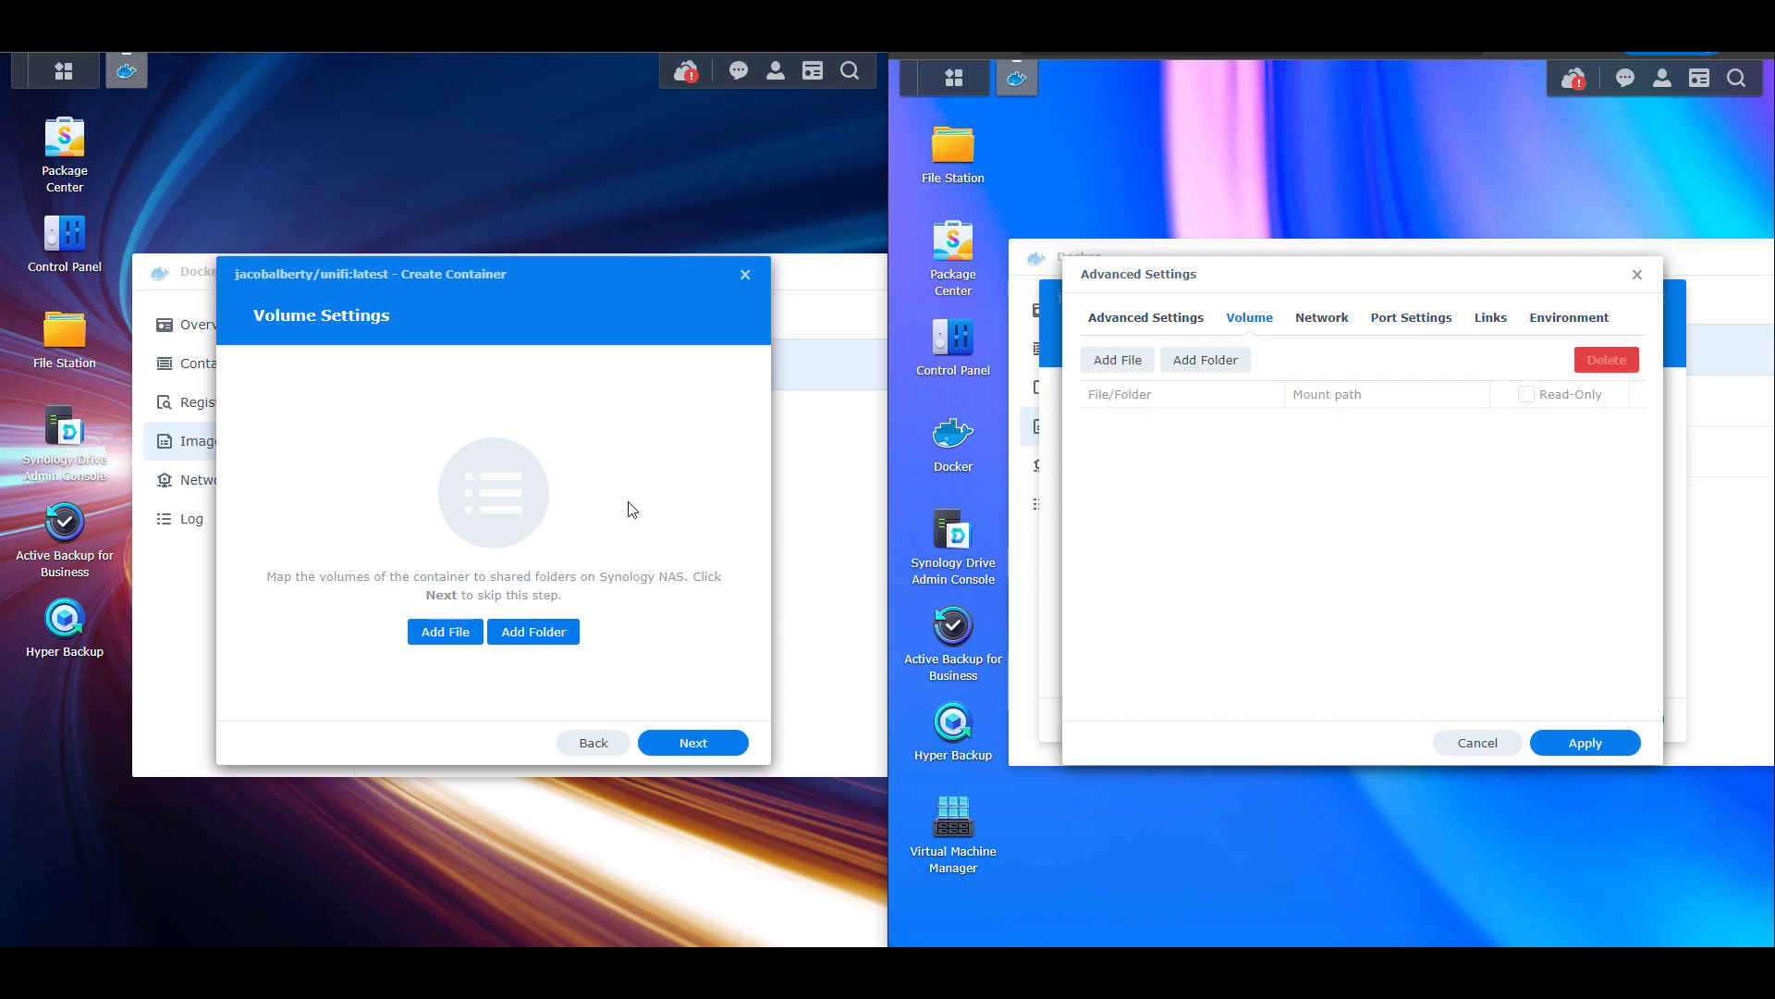
# - Map the docker/Unifi-Controller folder to the mount path /unifi in the first container's volume settings
pyautogui.click(545, 634)
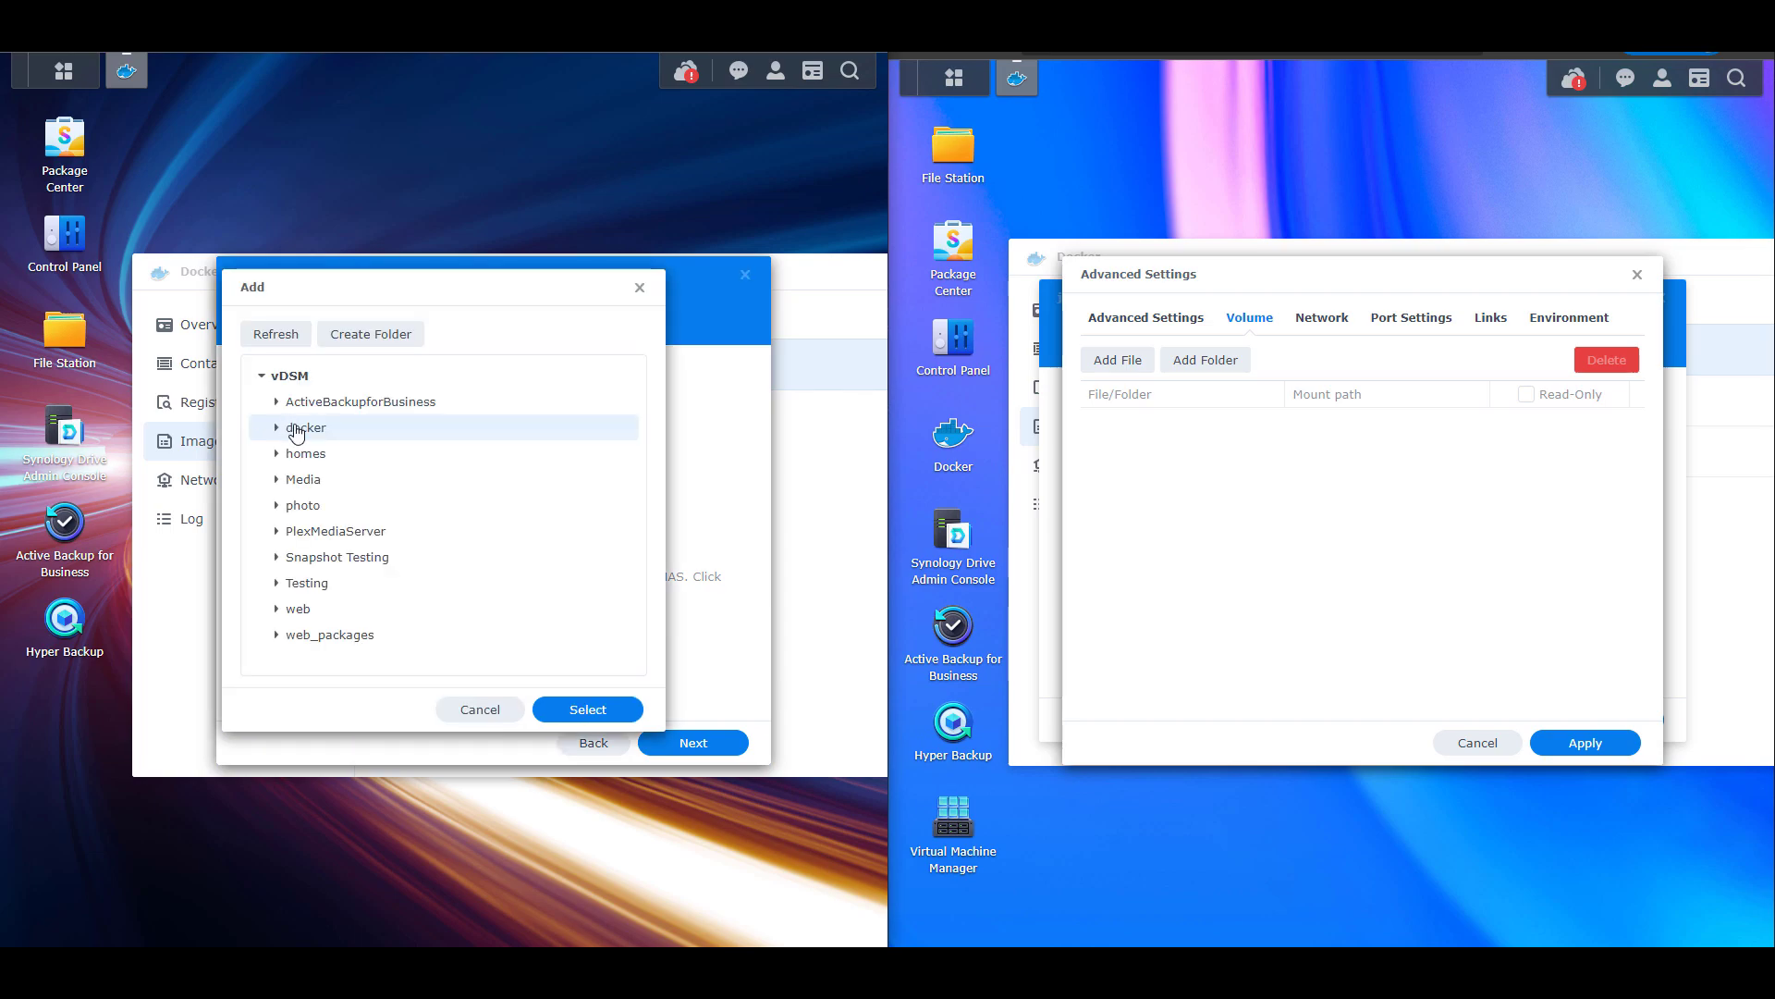
pyautogui.click(277, 427)
pyautogui.click(305, 453)
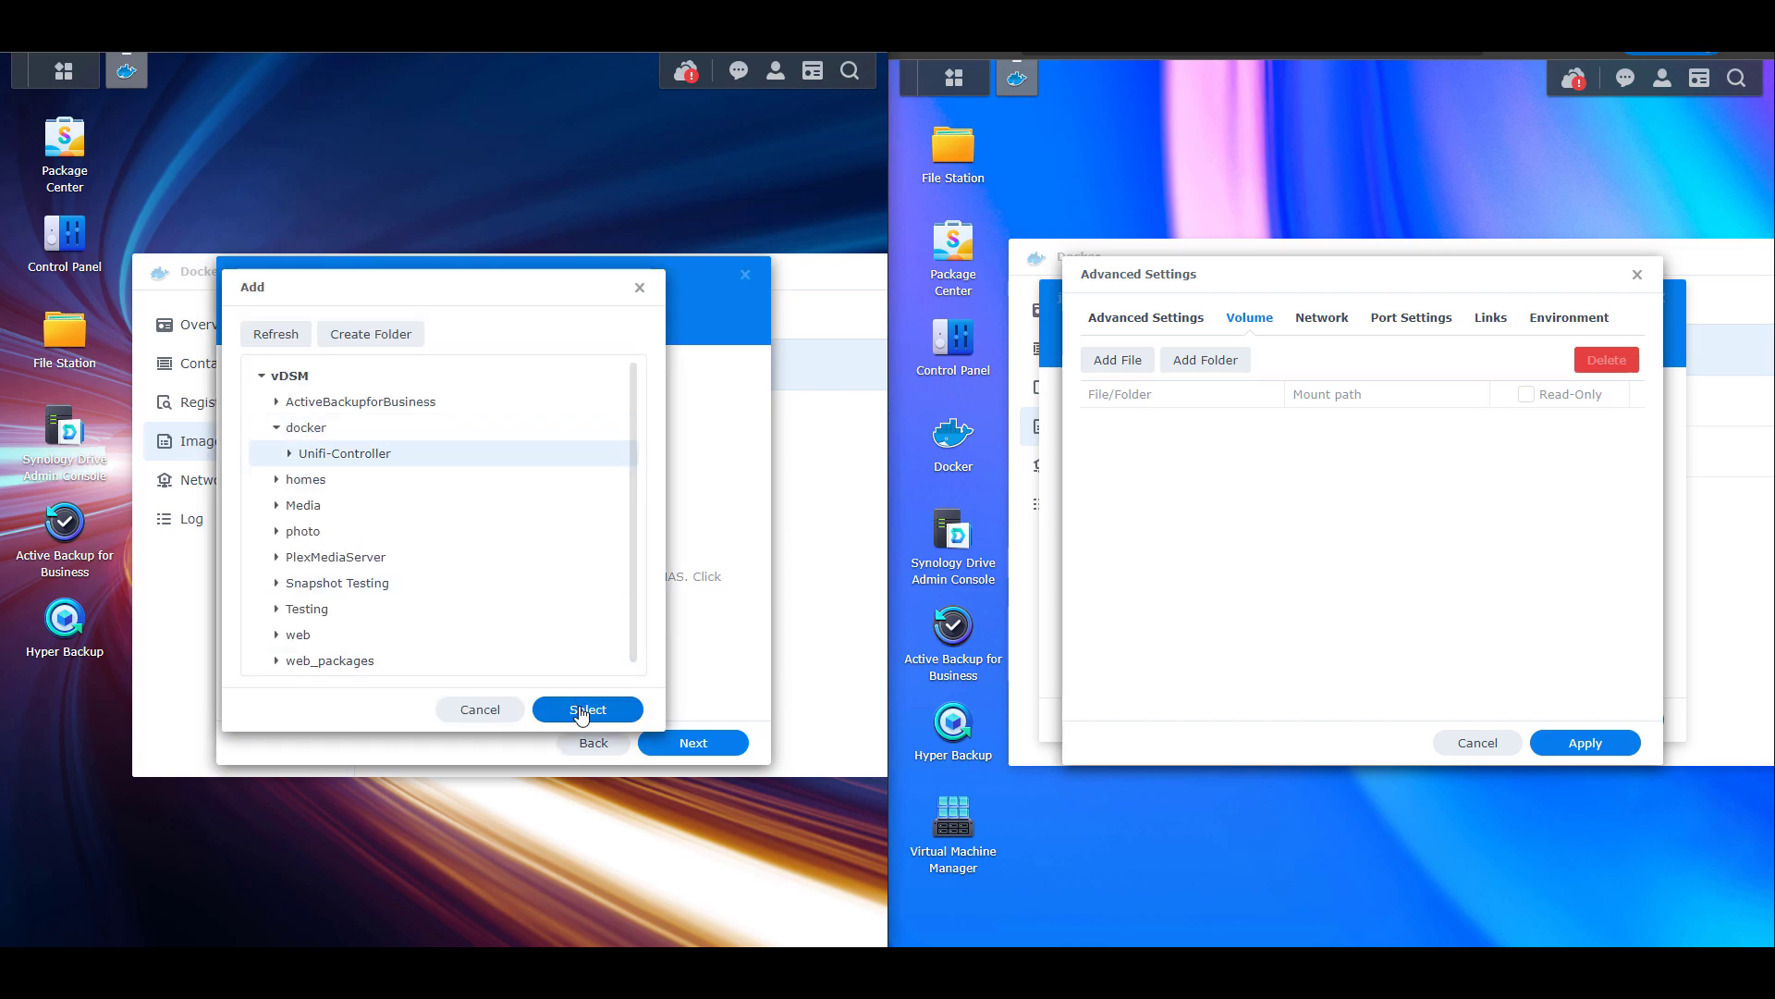
pyautogui.click(581, 710)
pyautogui.click(472, 481)
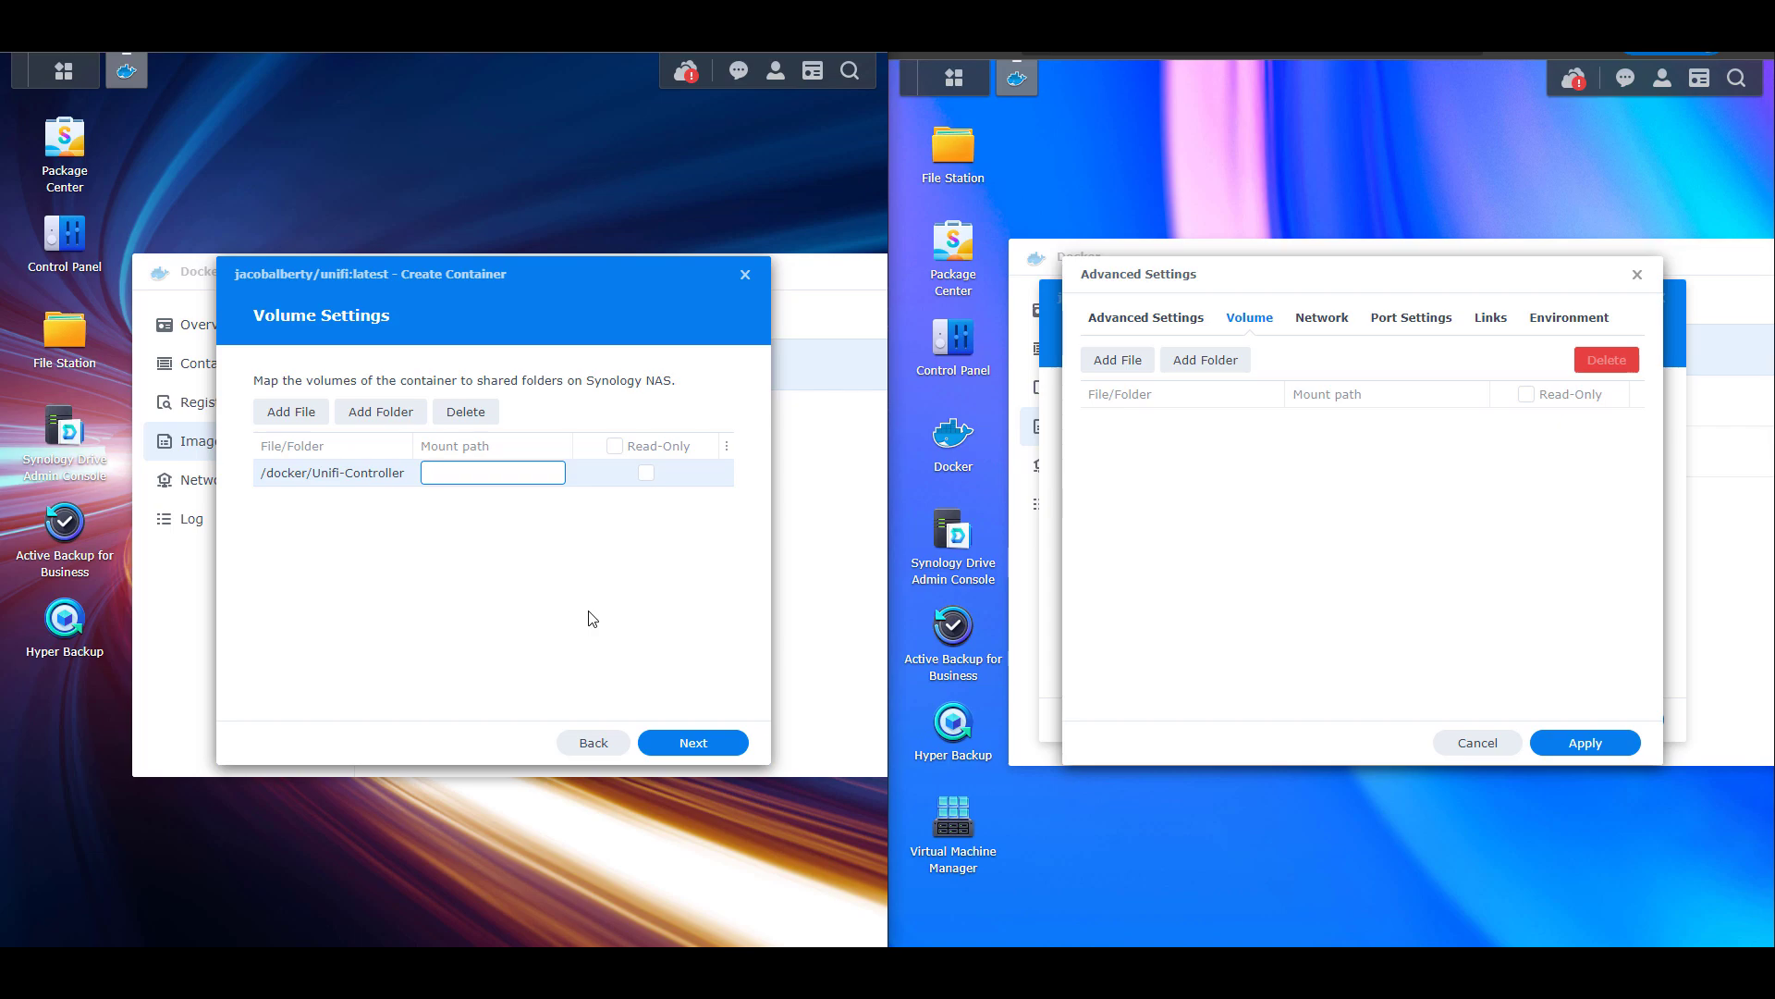
pyautogui.write('/unifi')
pyautogui.click(592, 619)
# - Continue both Unifi wizards to the summary, applying the second container's advanced settings
pyautogui.click(672, 744)
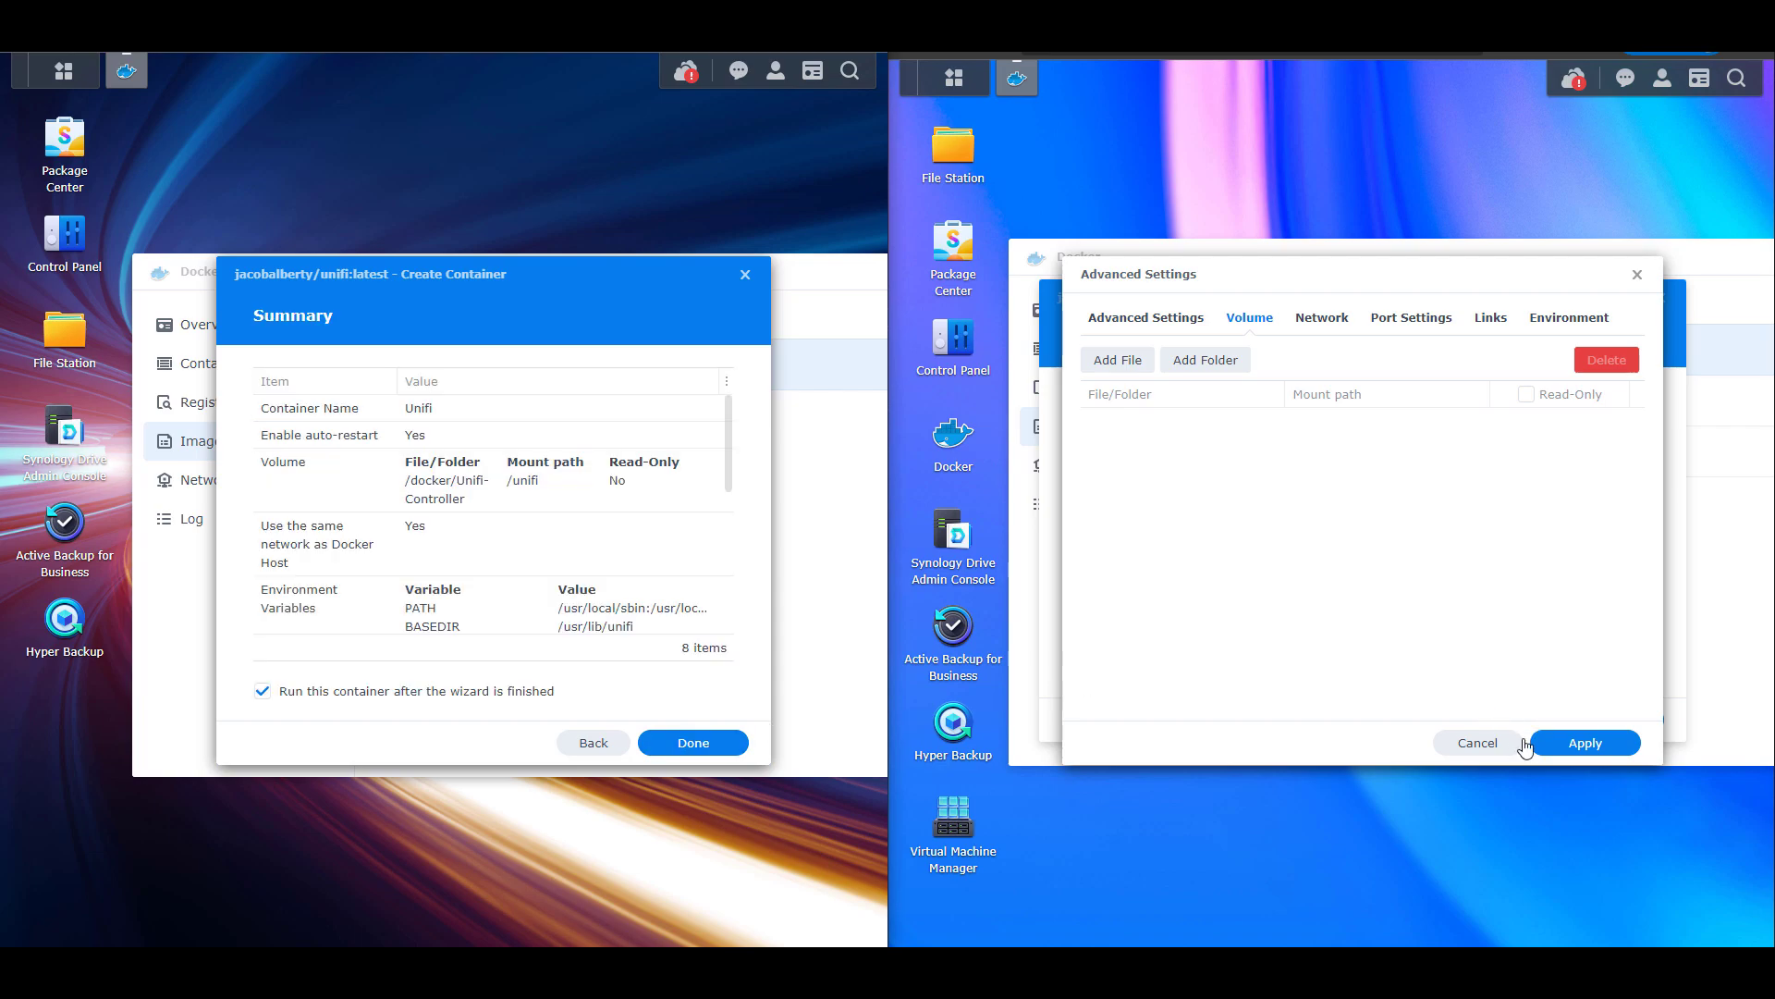
pyautogui.click(1583, 749)
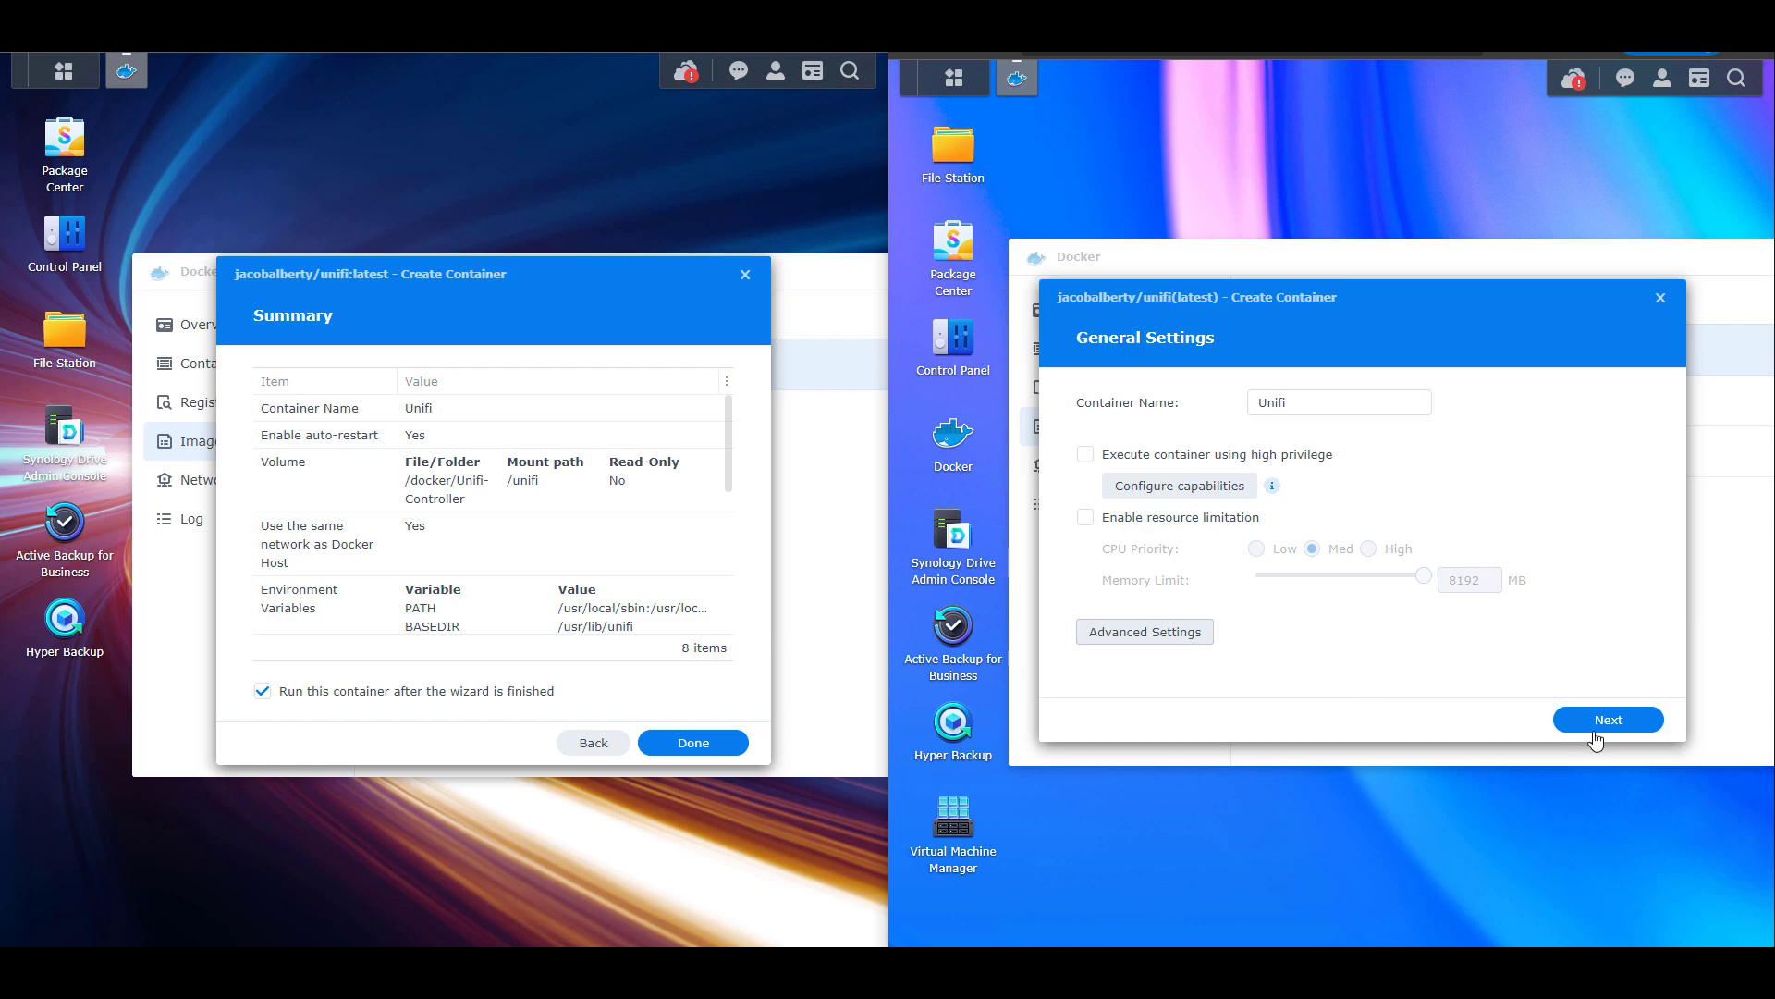
pyautogui.click(1596, 729)
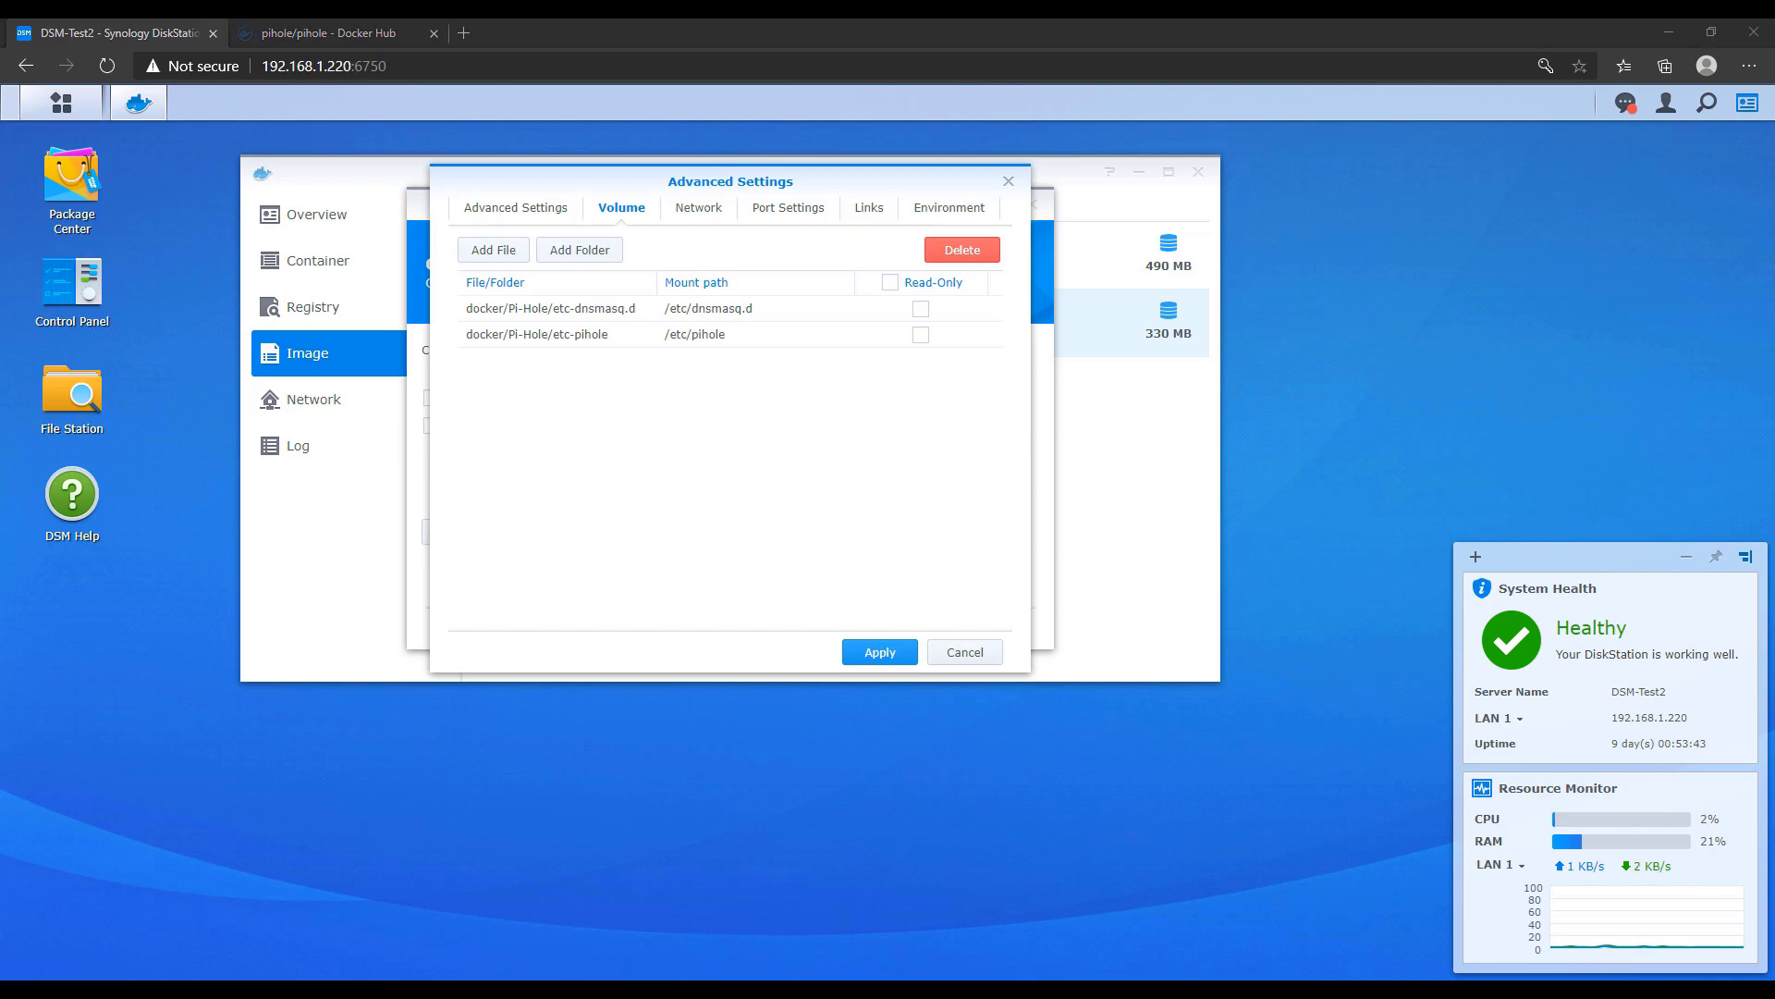
# - On the DSM-Test2 NAS, set the local port for the Pi-hole container's TCP port 80 to 8080
pyautogui.click(943, 515)
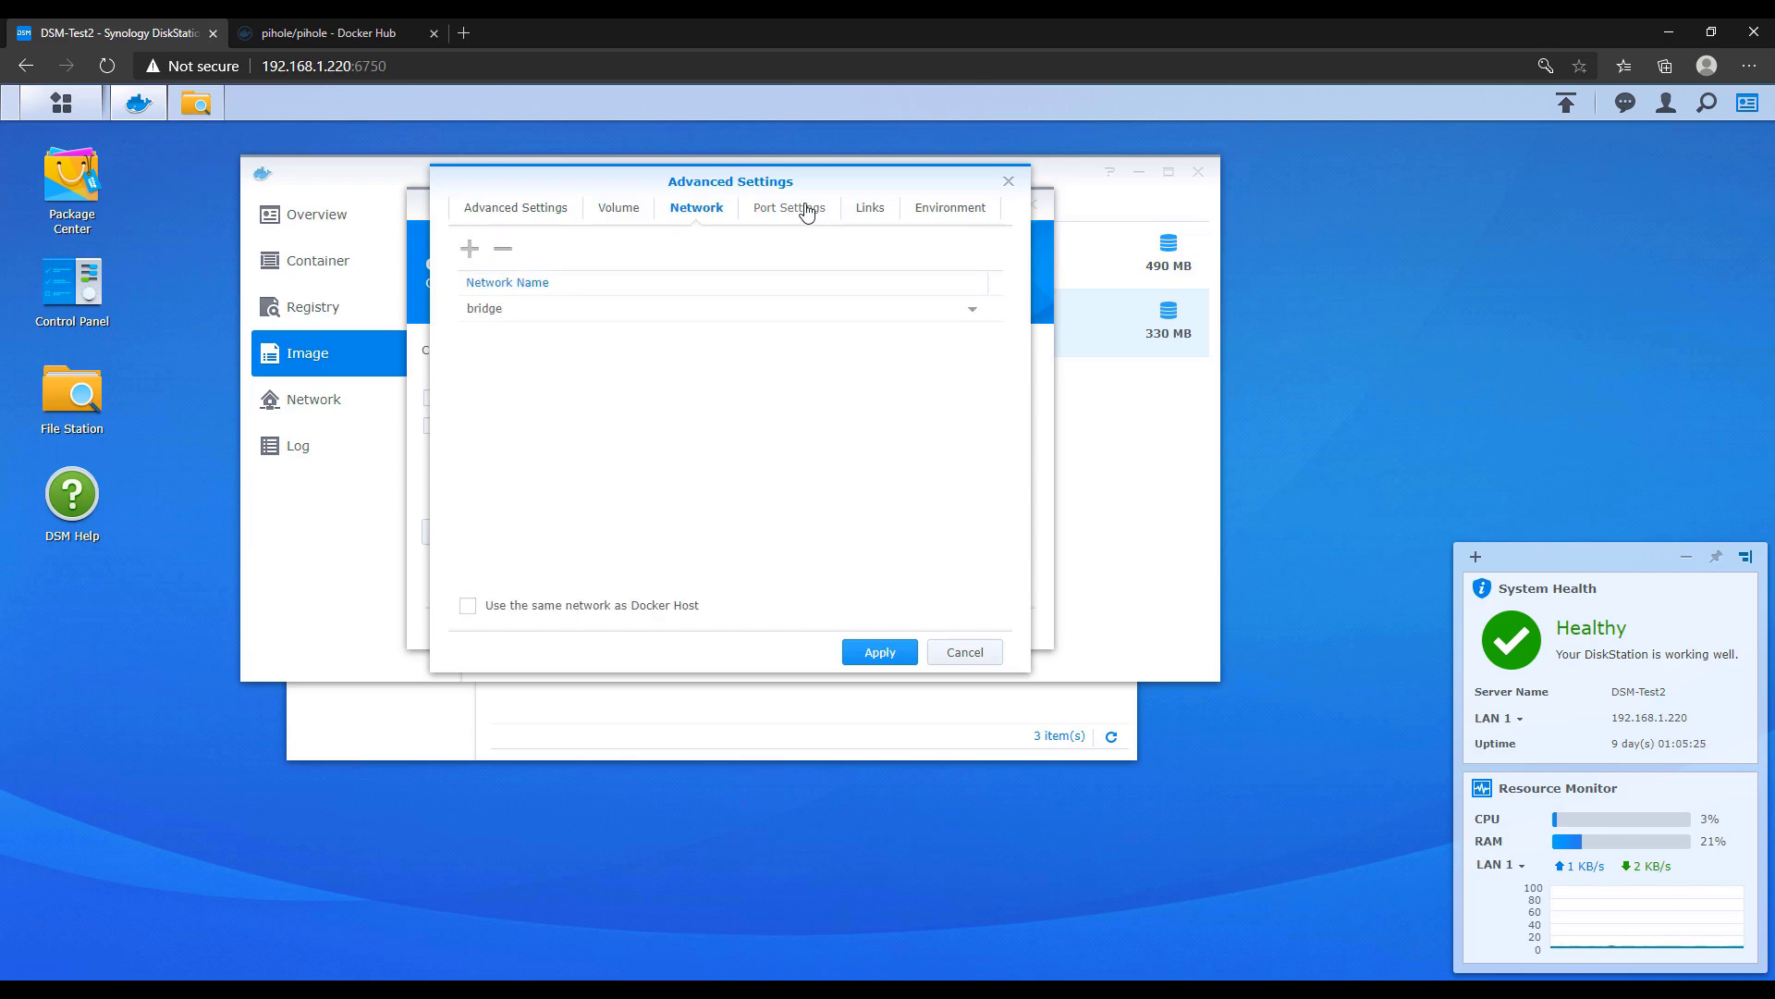
pyautogui.click(801, 209)
pyautogui.click(622, 414)
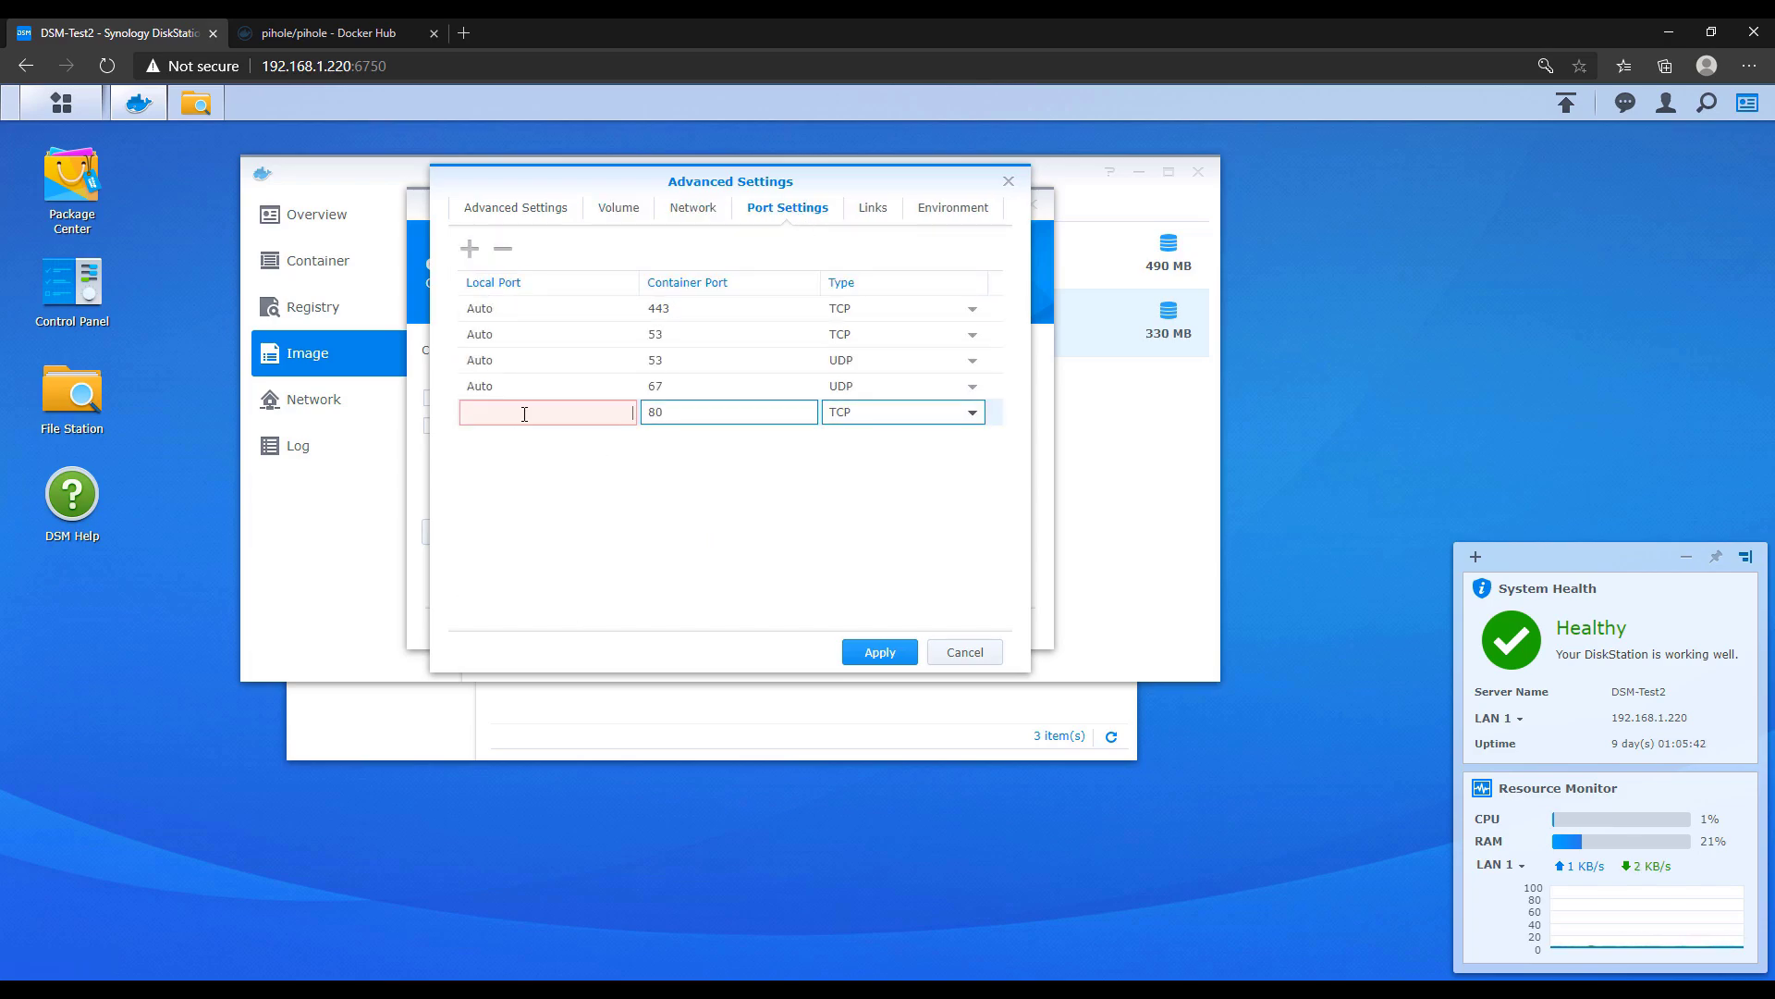
pyautogui.write('8080')
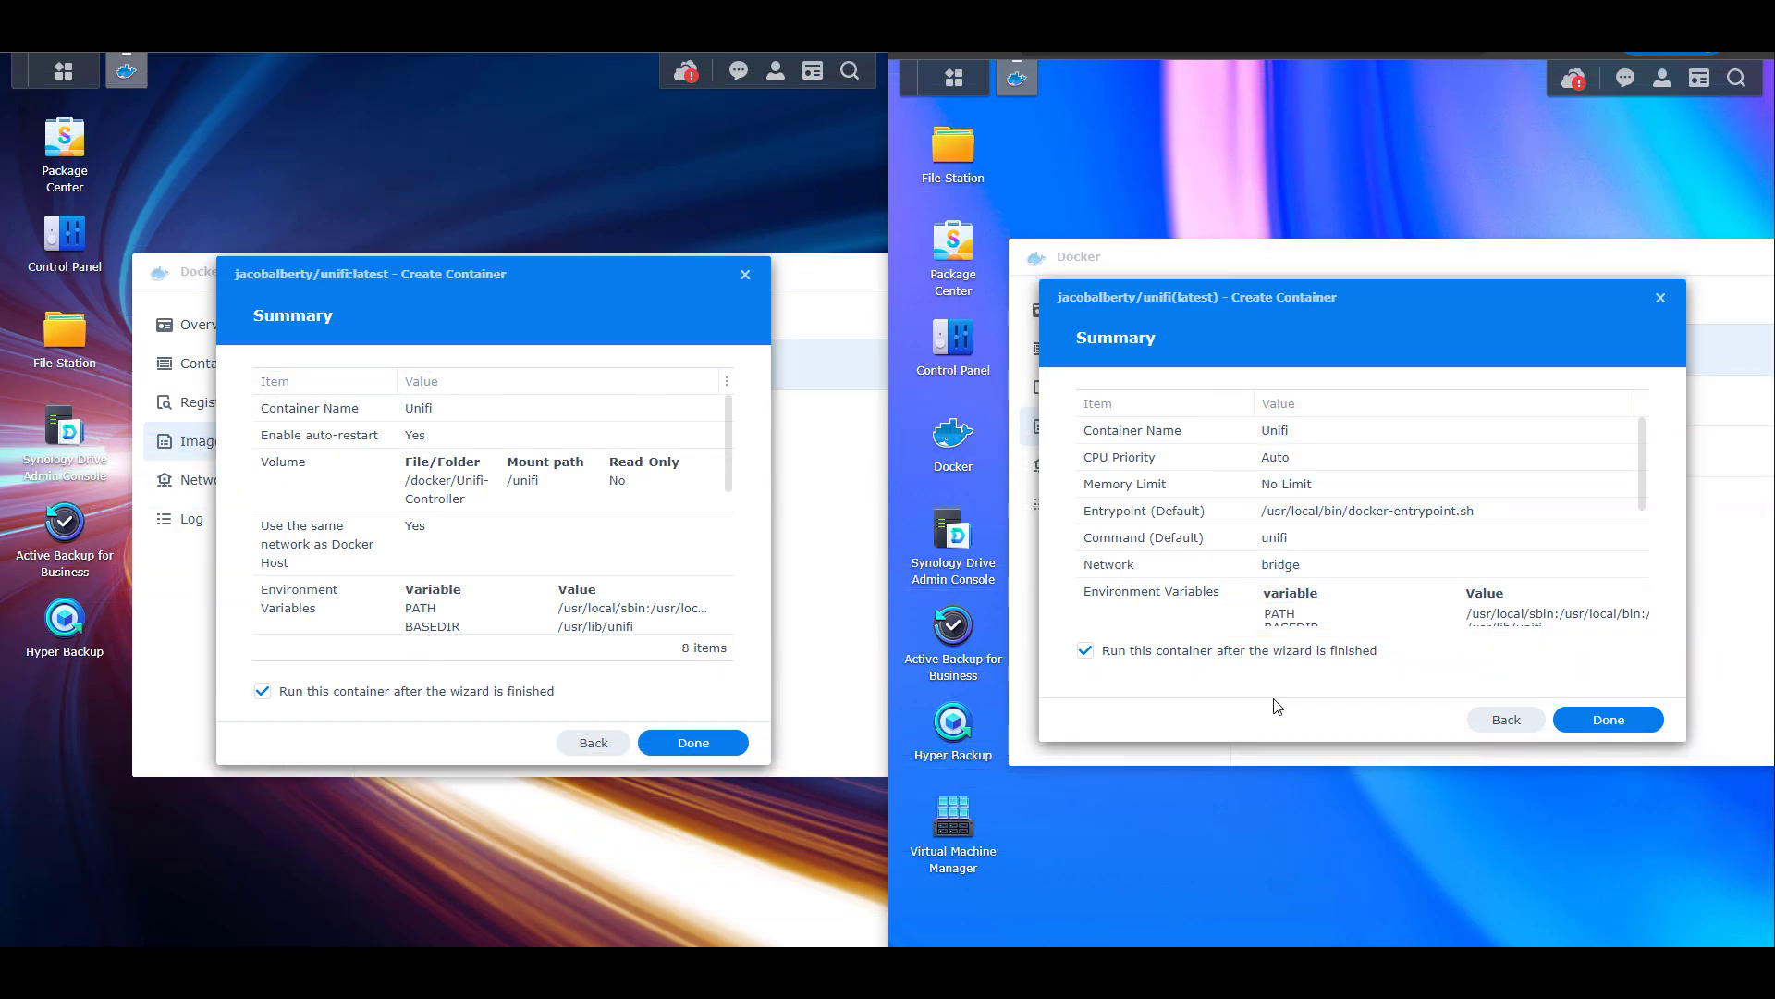
# - Return to the first Unifi container's general settings and enable the web portal via Web Station on port 8443 with HTTPS
pyautogui.click(587, 751)
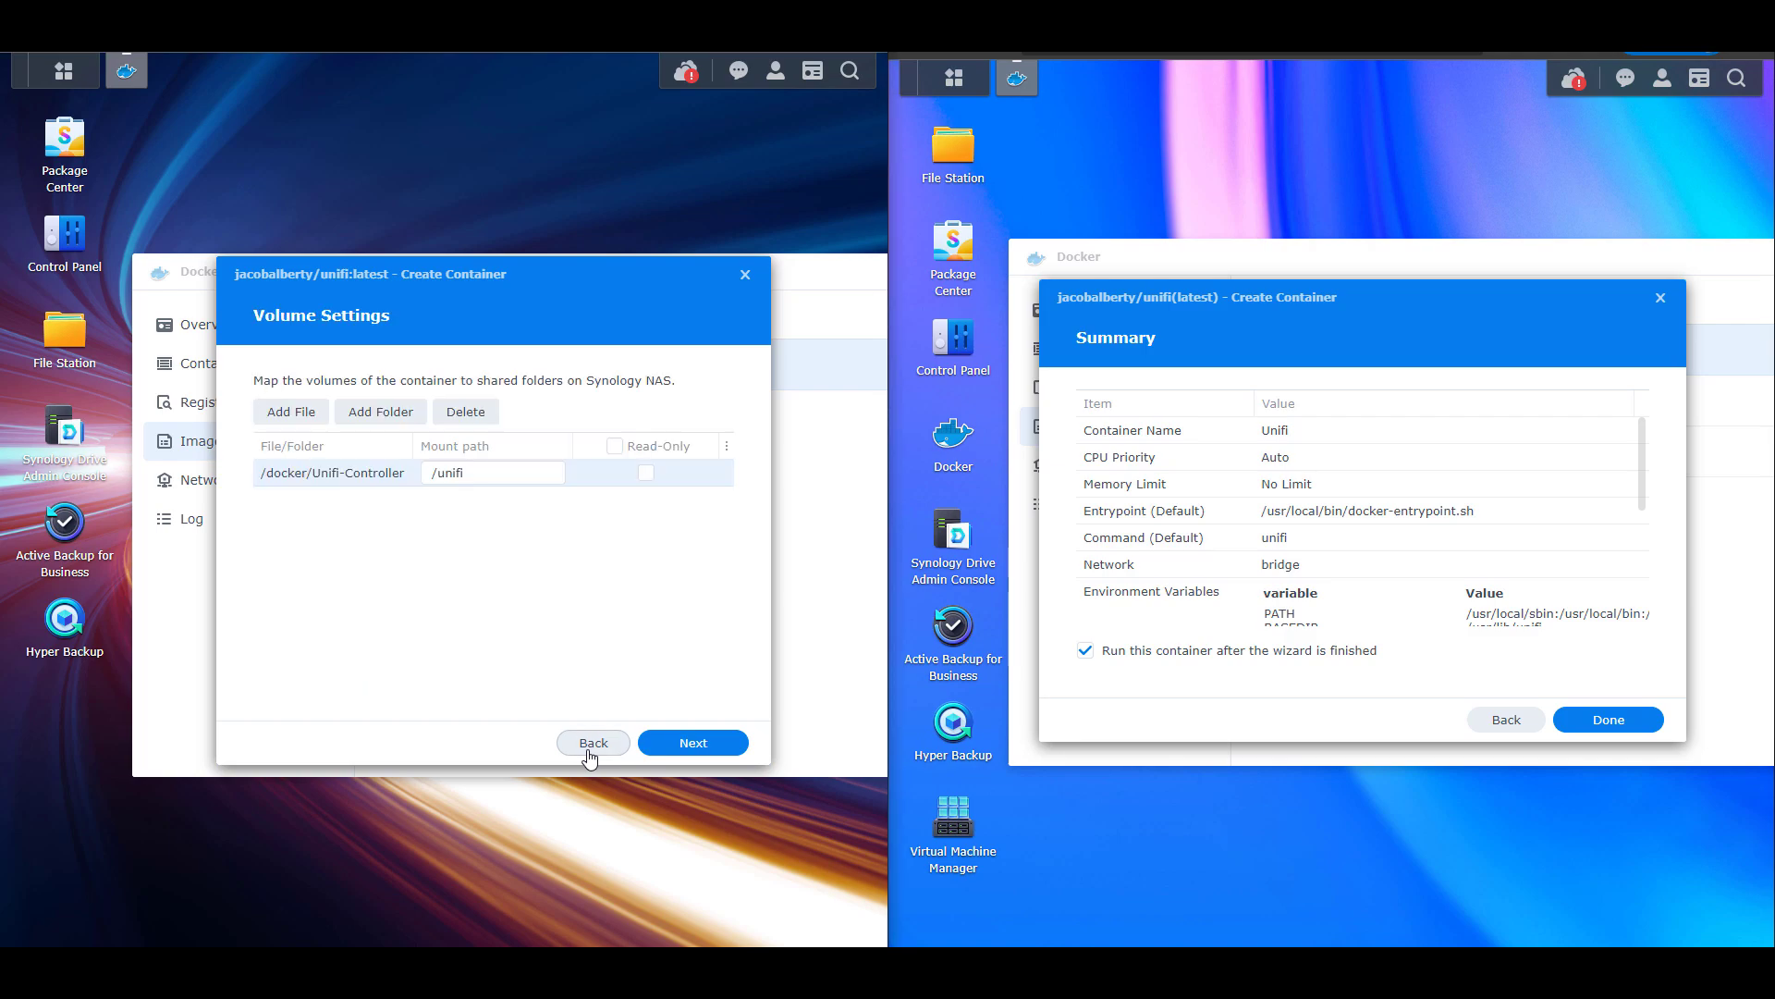
pyautogui.click(587, 751)
pyautogui.click(587, 751)
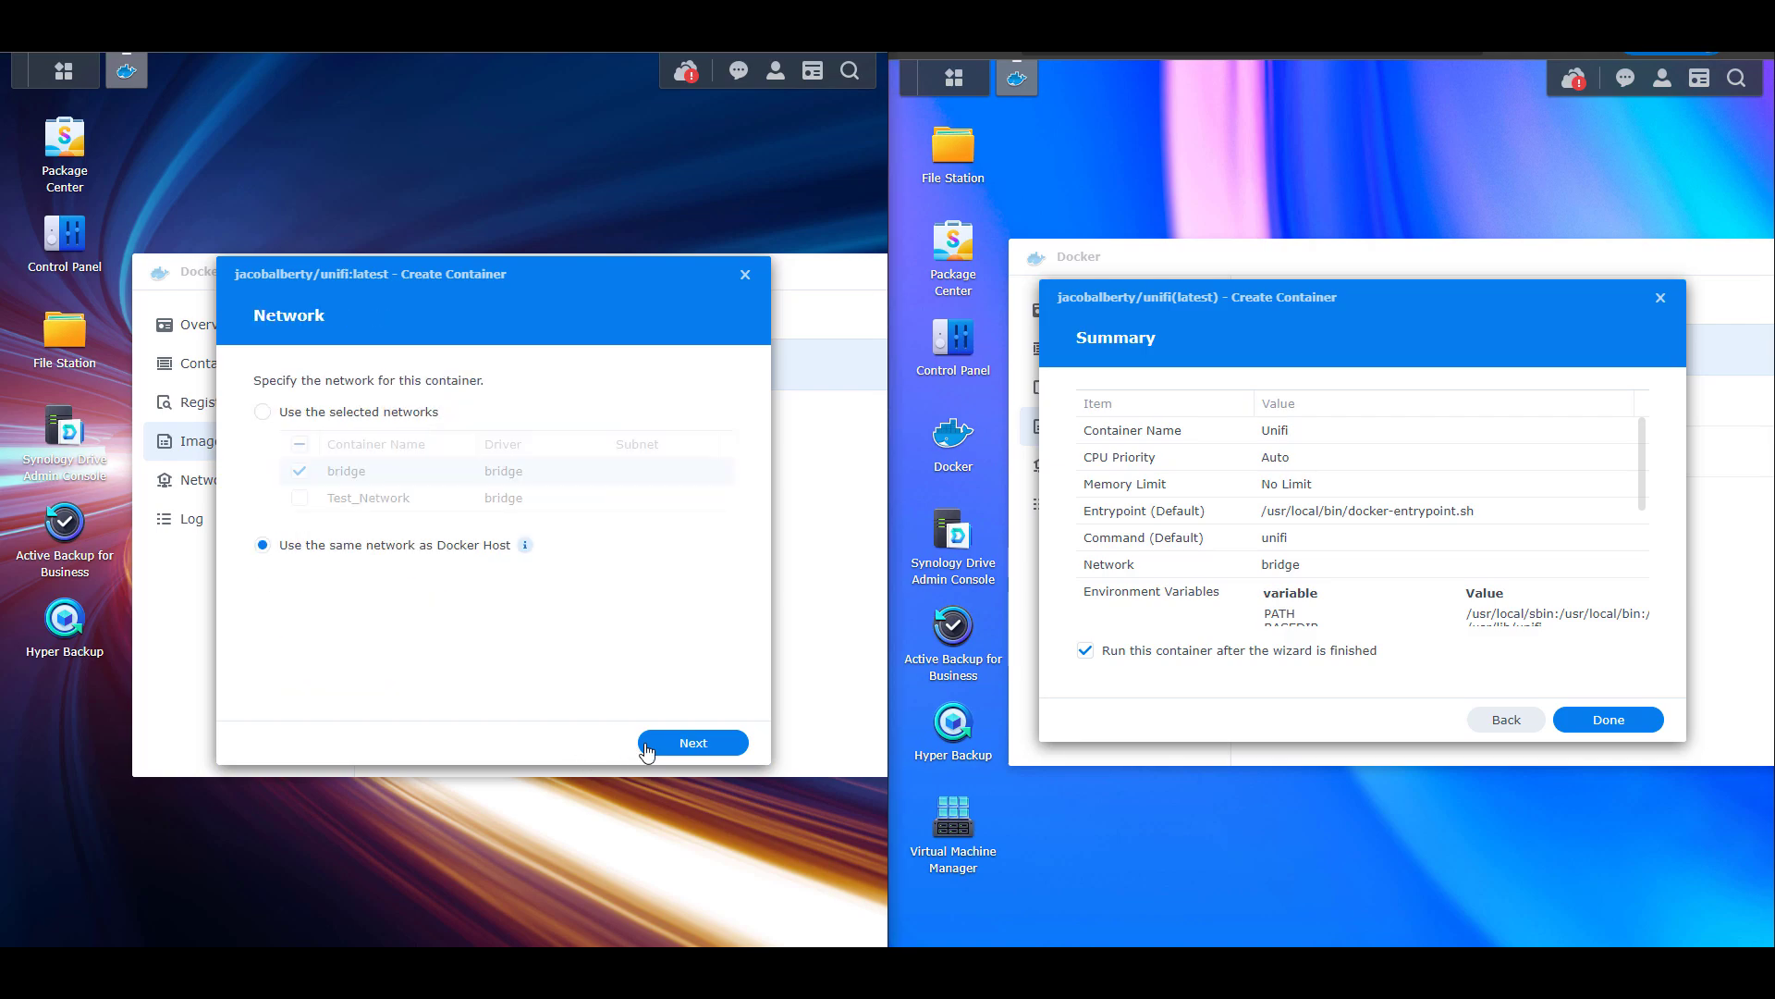
pyautogui.click(694, 742)
pyautogui.click(383, 601)
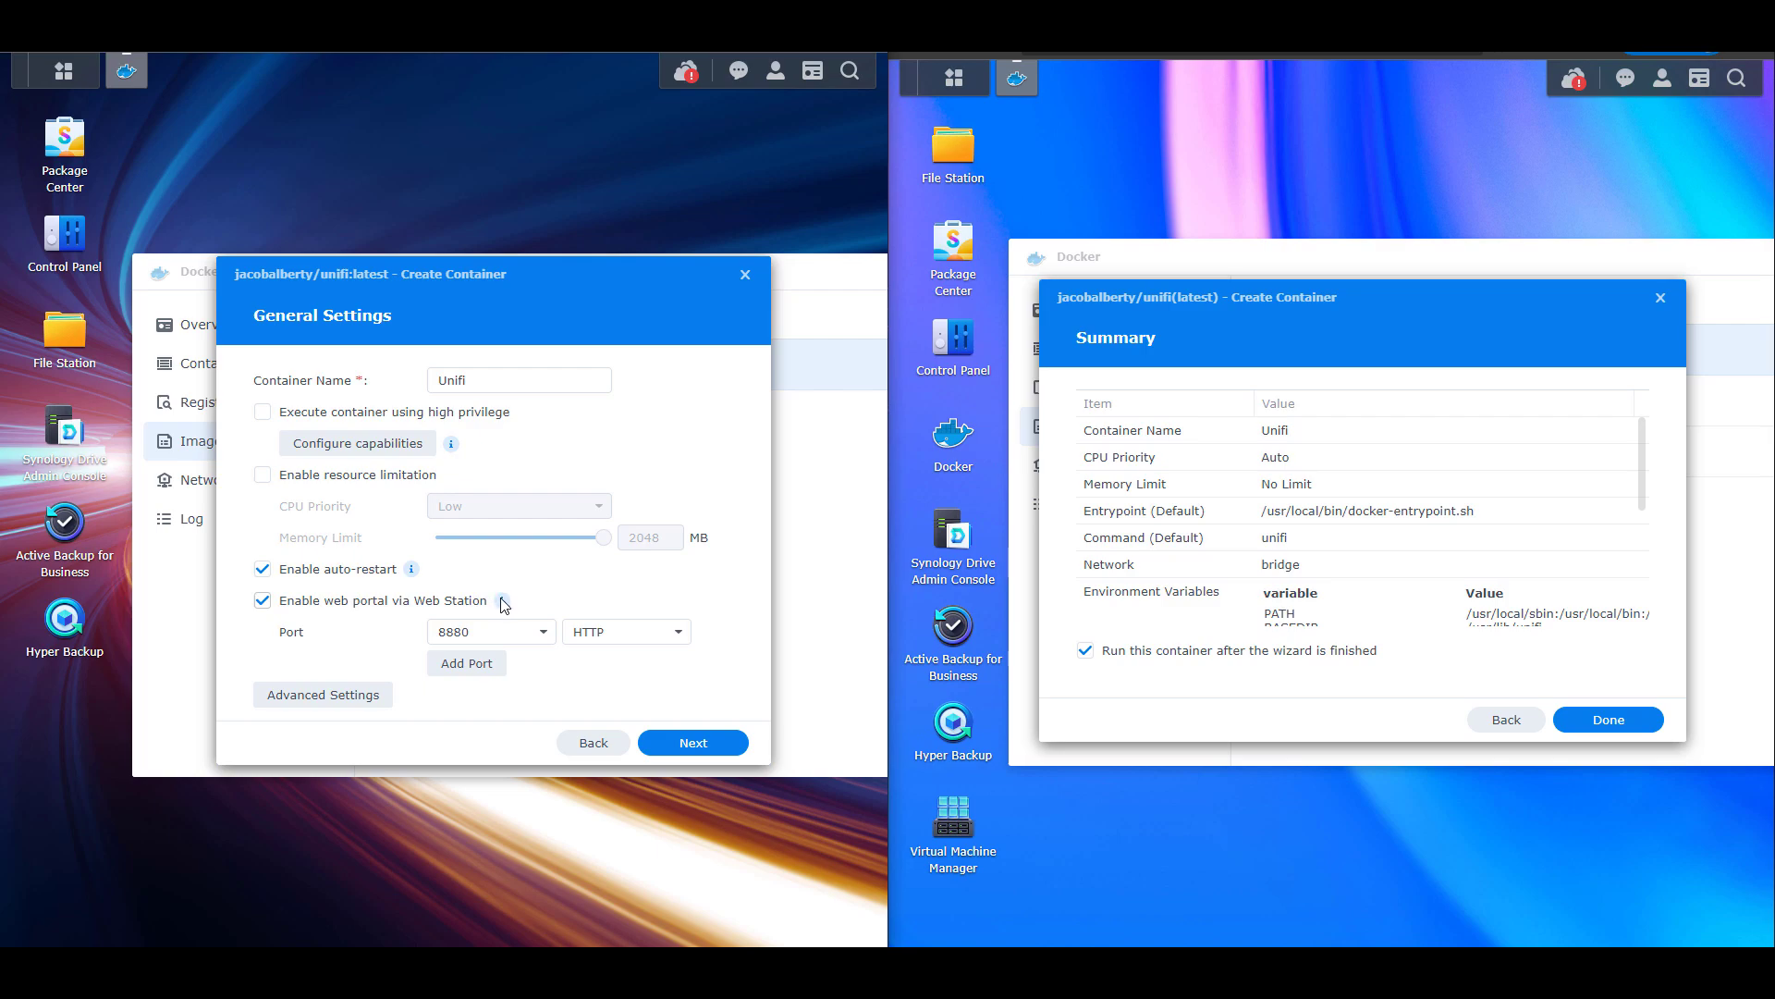
pyautogui.moveTo(504, 604)
pyautogui.click(544, 633)
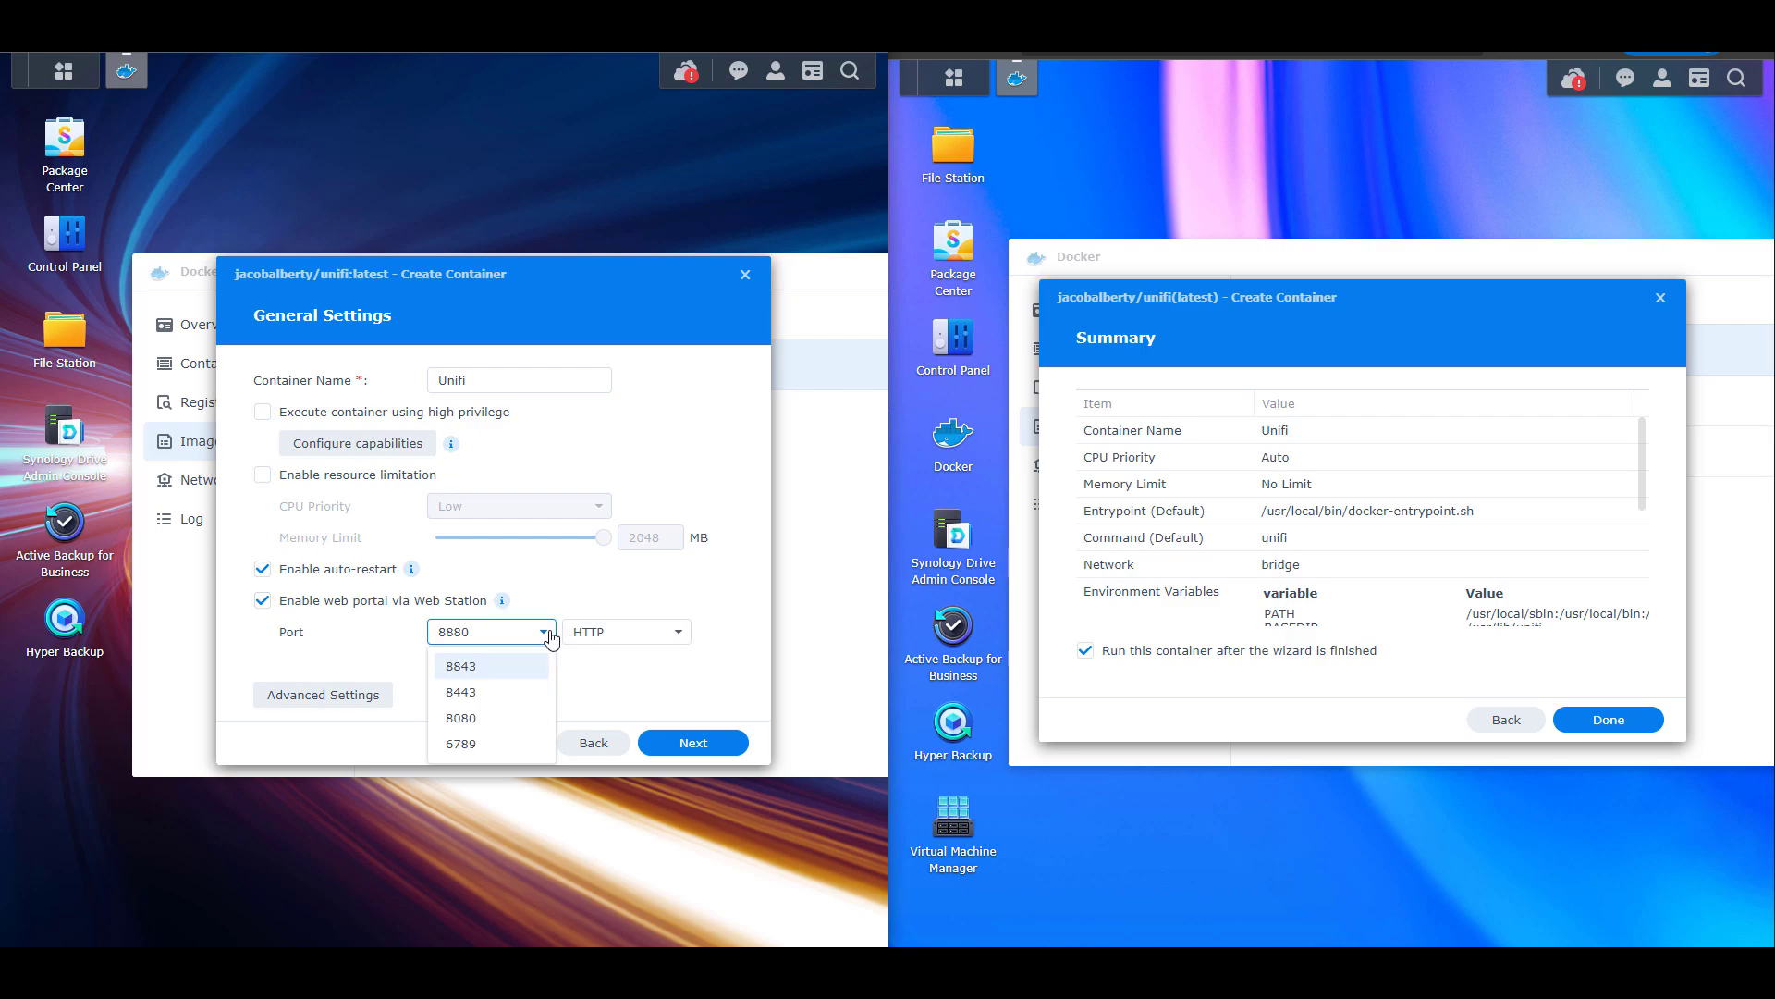
pyautogui.click(541, 691)
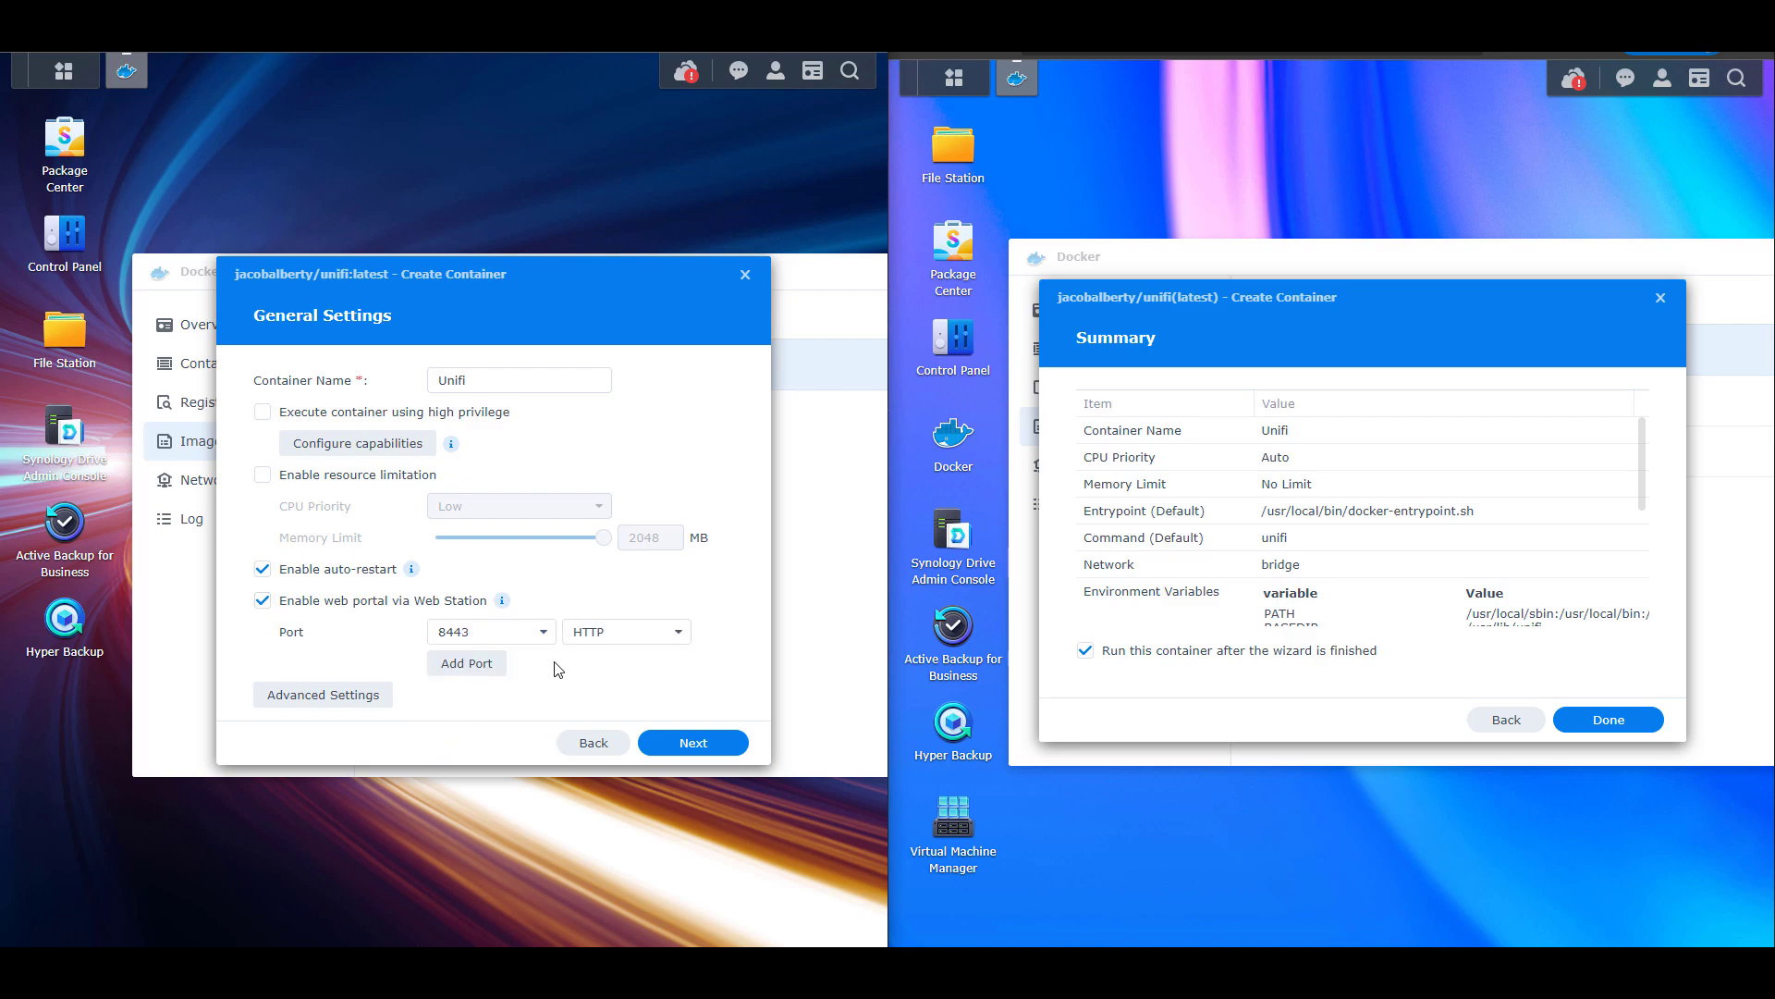
pyautogui.click(596, 637)
pyautogui.click(601, 690)
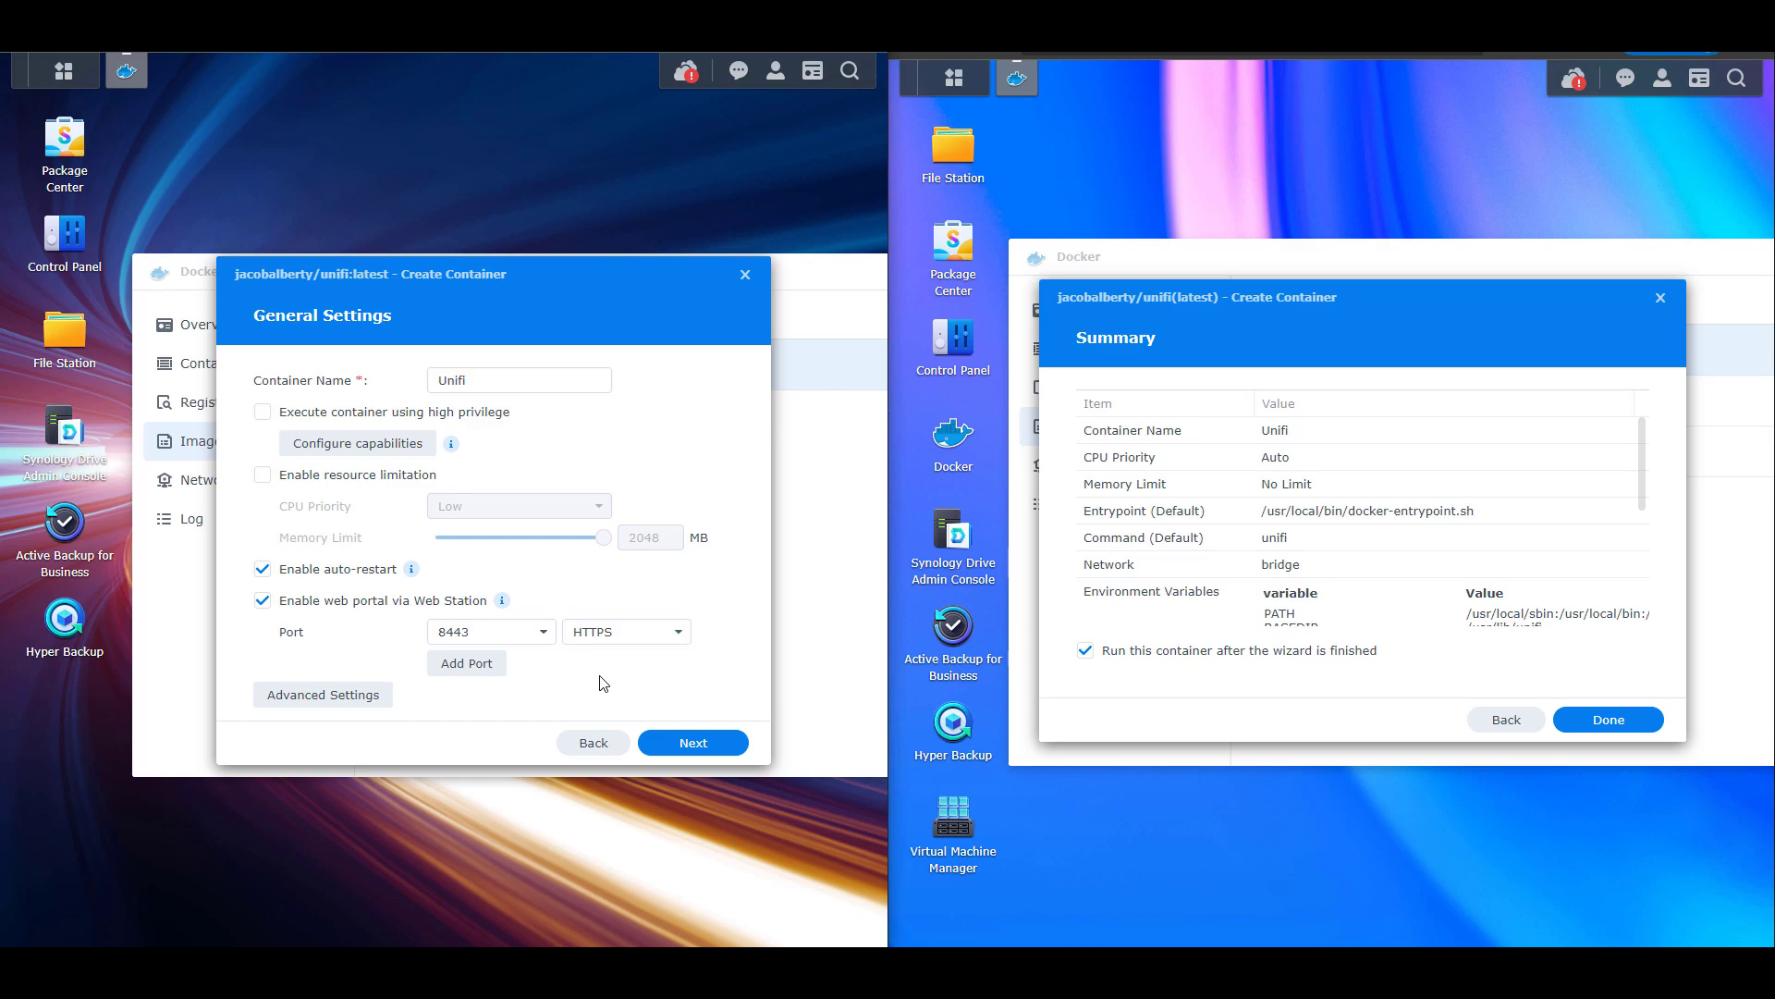